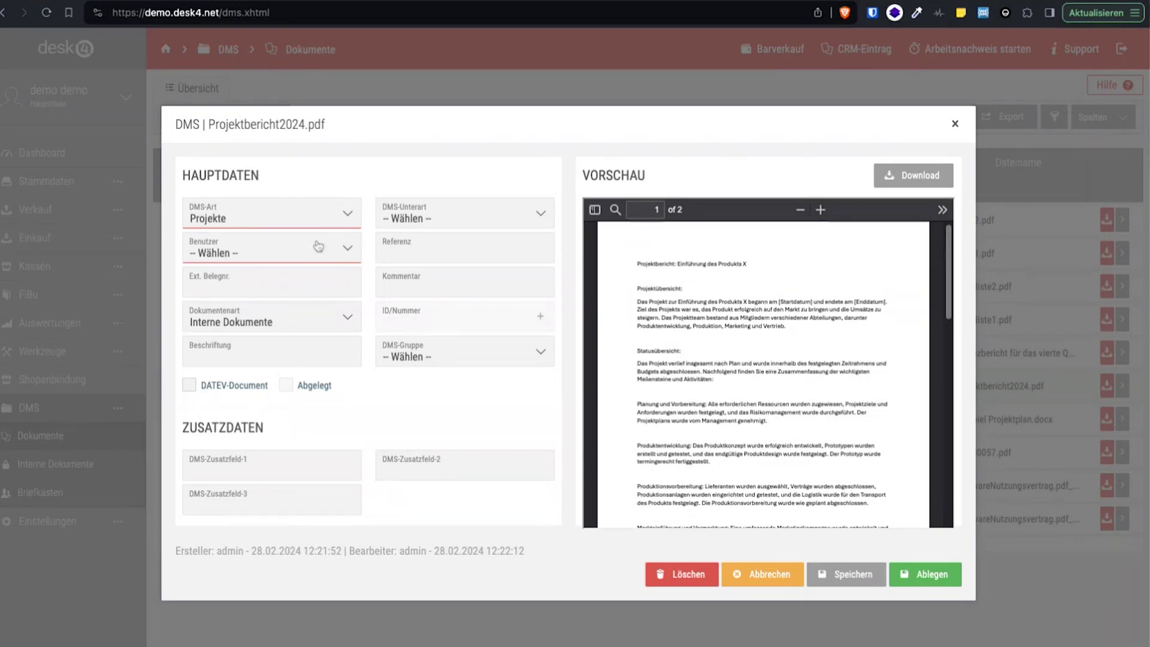
Review the main and additional data fields of Projektbericht2024.pdf, and close the document without changes.
left_click(215, 290)
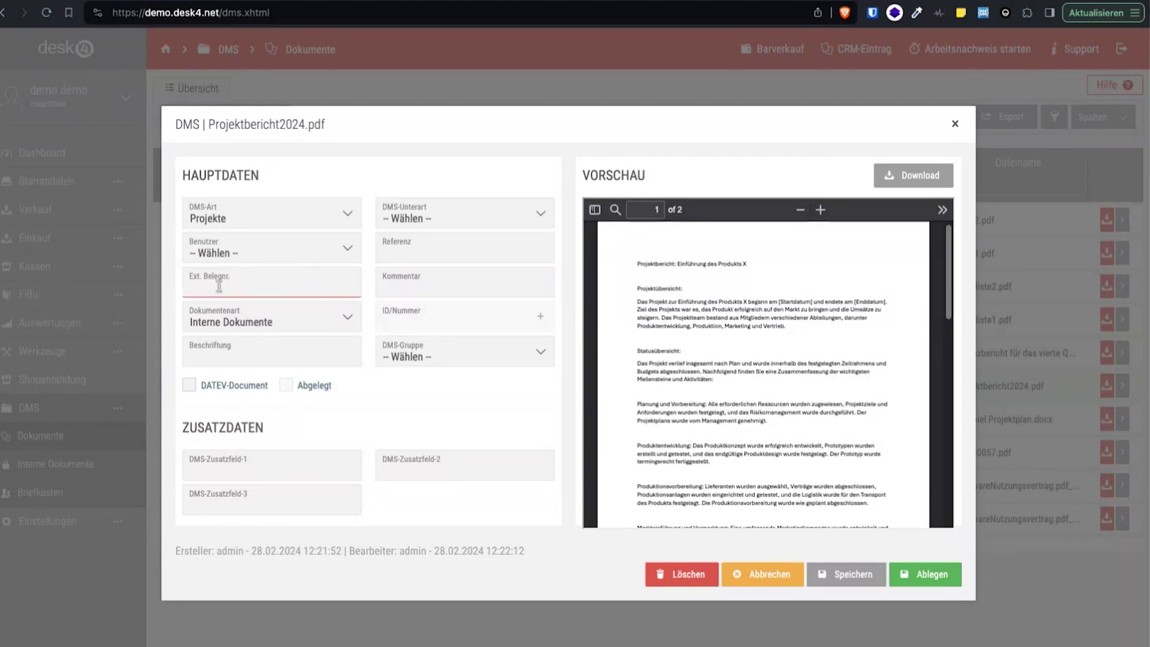
left_click(400, 252)
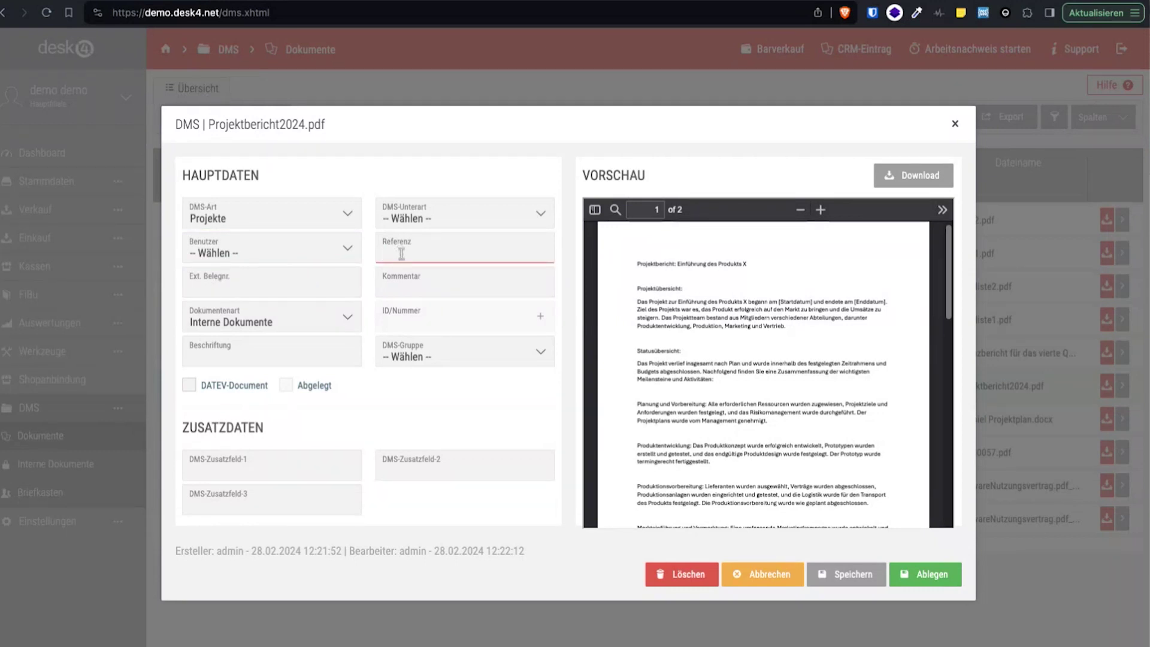
left_click(406, 285)
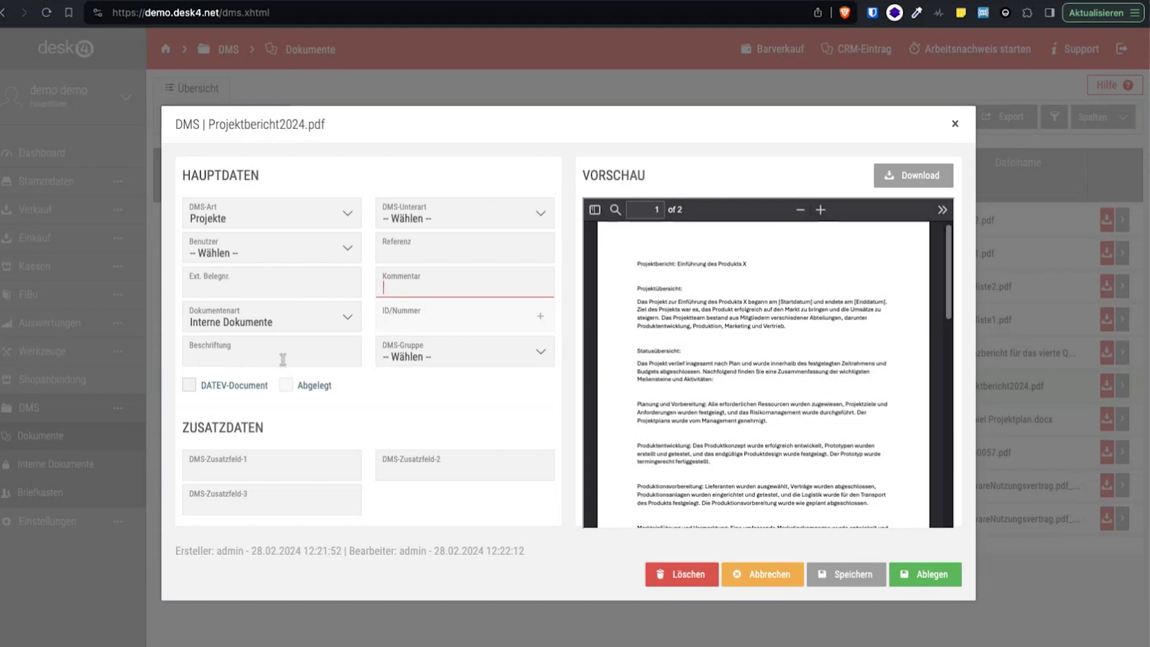
left_click(189, 354)
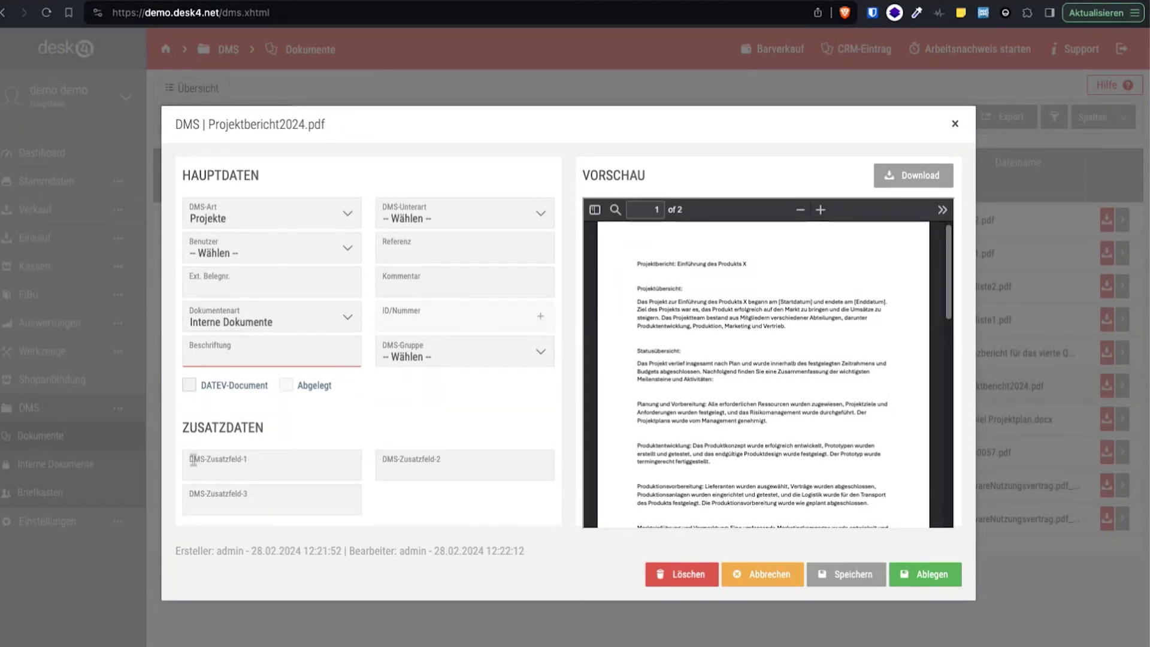
left_click(250, 497)
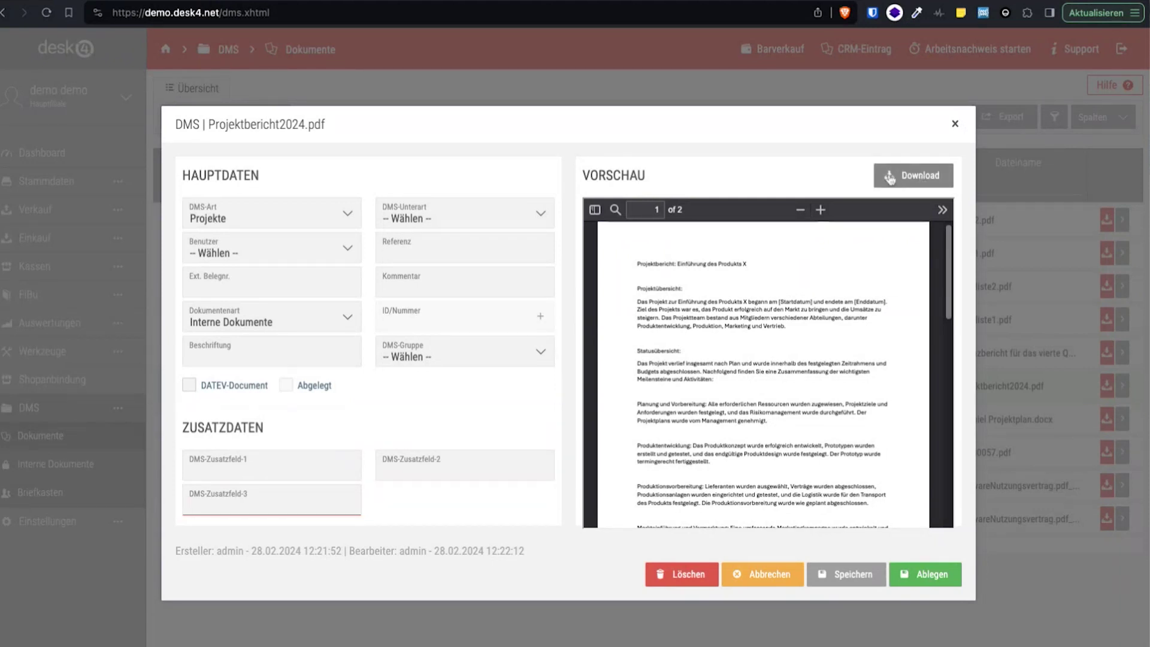
left_click(954, 123)
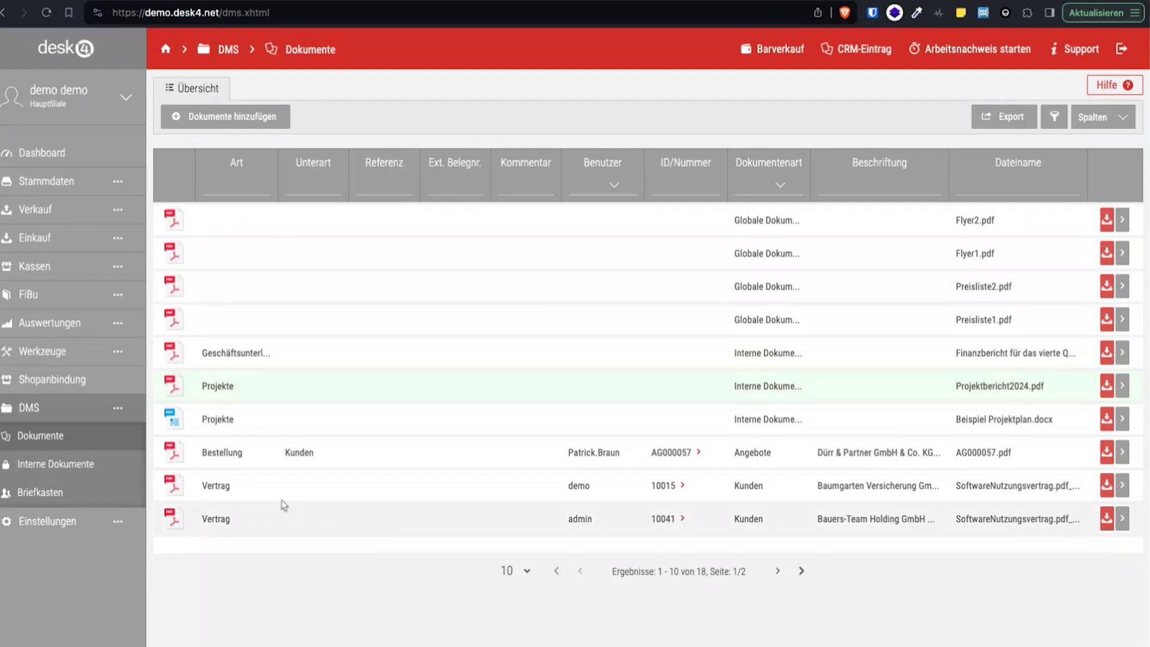
View the Interne Dokumente list and the Briefkasten, inspect the Sepa Mandat document there, and close it.
left_click(43, 468)
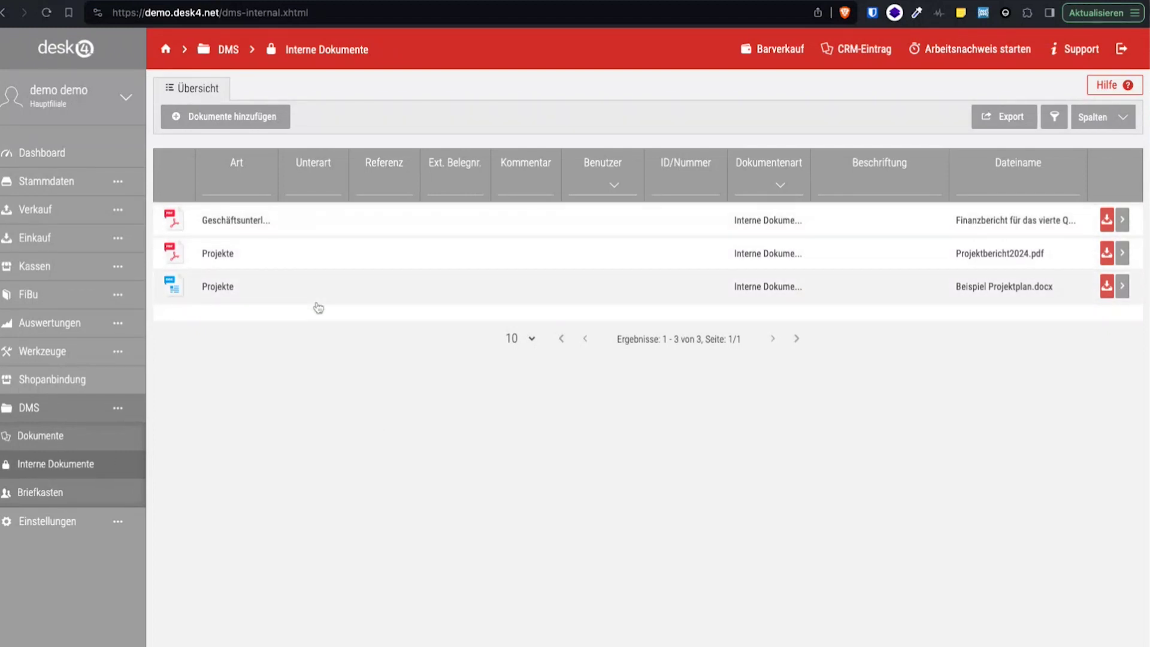
left_click(50, 497)
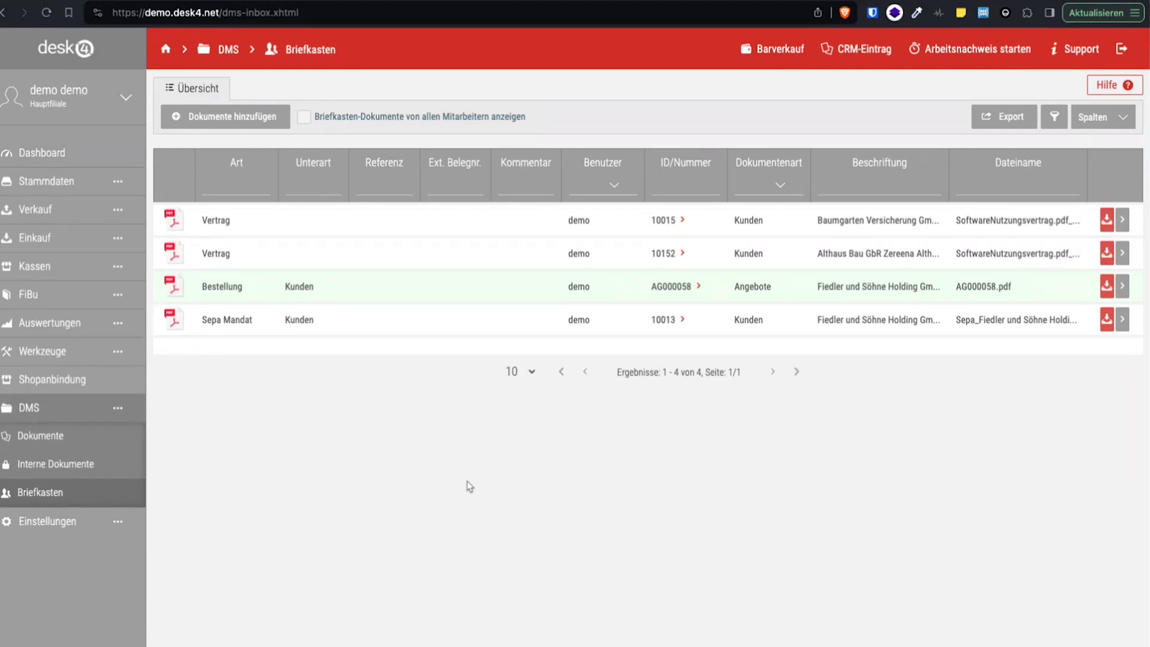
left_click(442, 321)
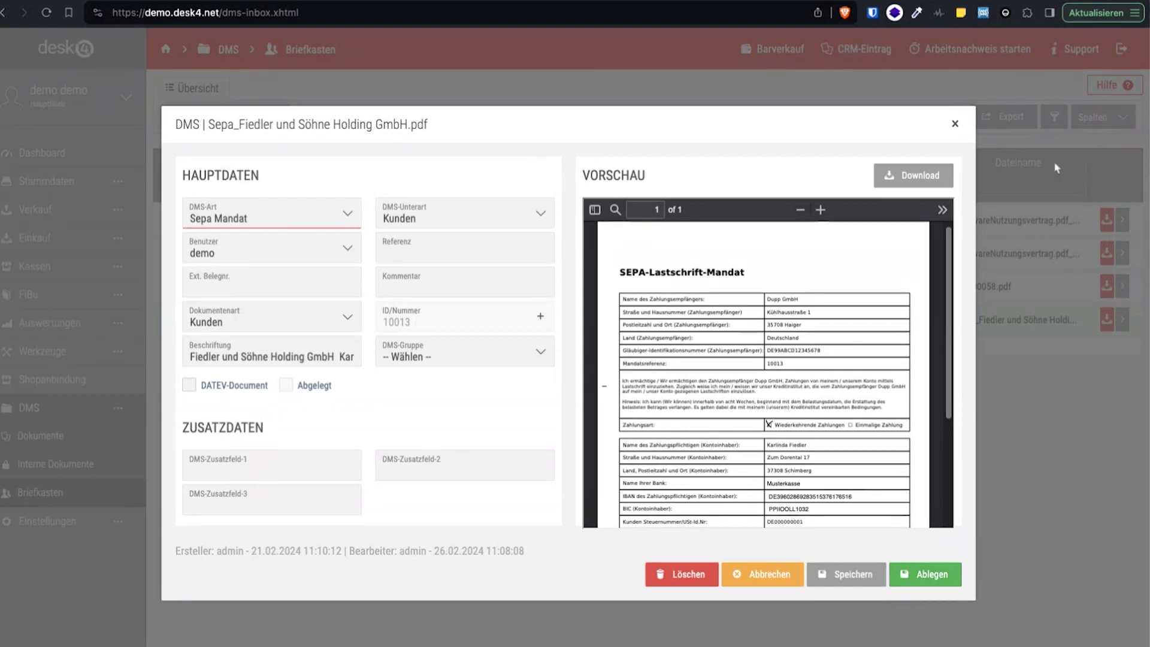
left_click(955, 124)
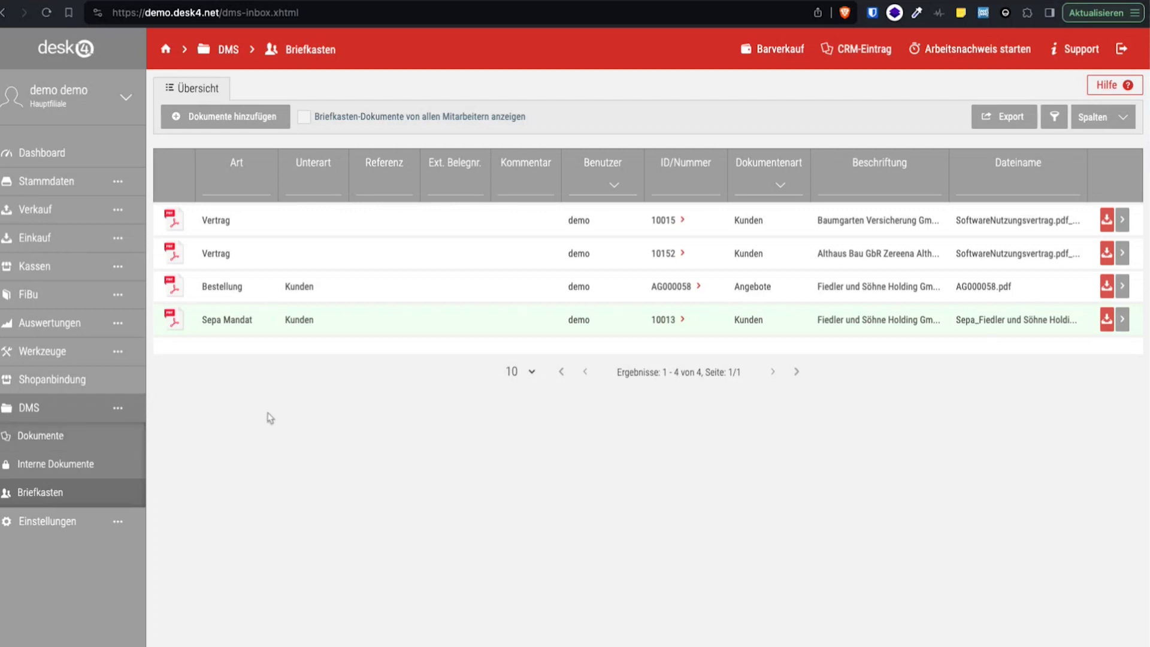
Look through the available settings categories and return to the main DMS section.
left_click(54, 522)
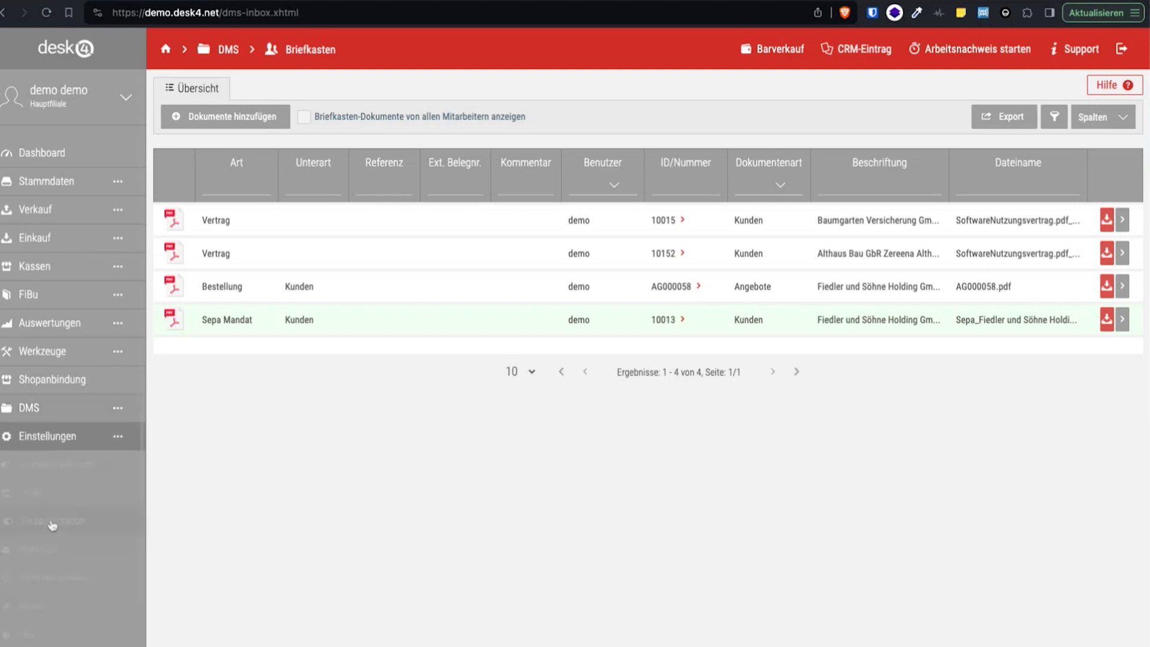
scroll(53, 526, "down", 3)
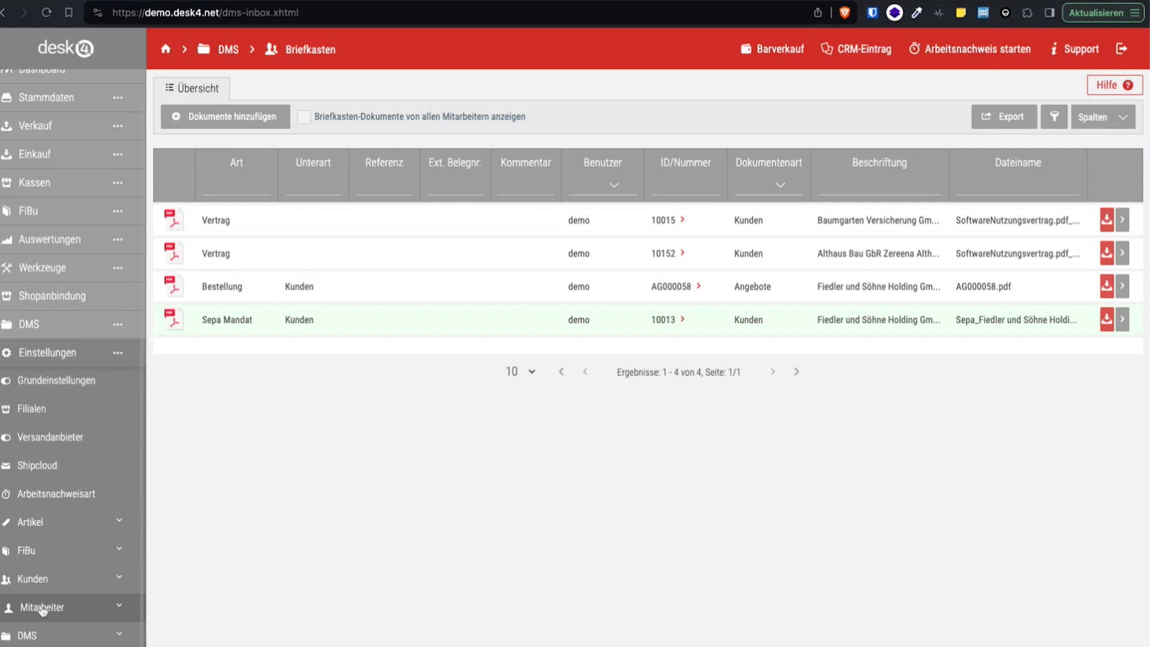
left_click(75, 324)
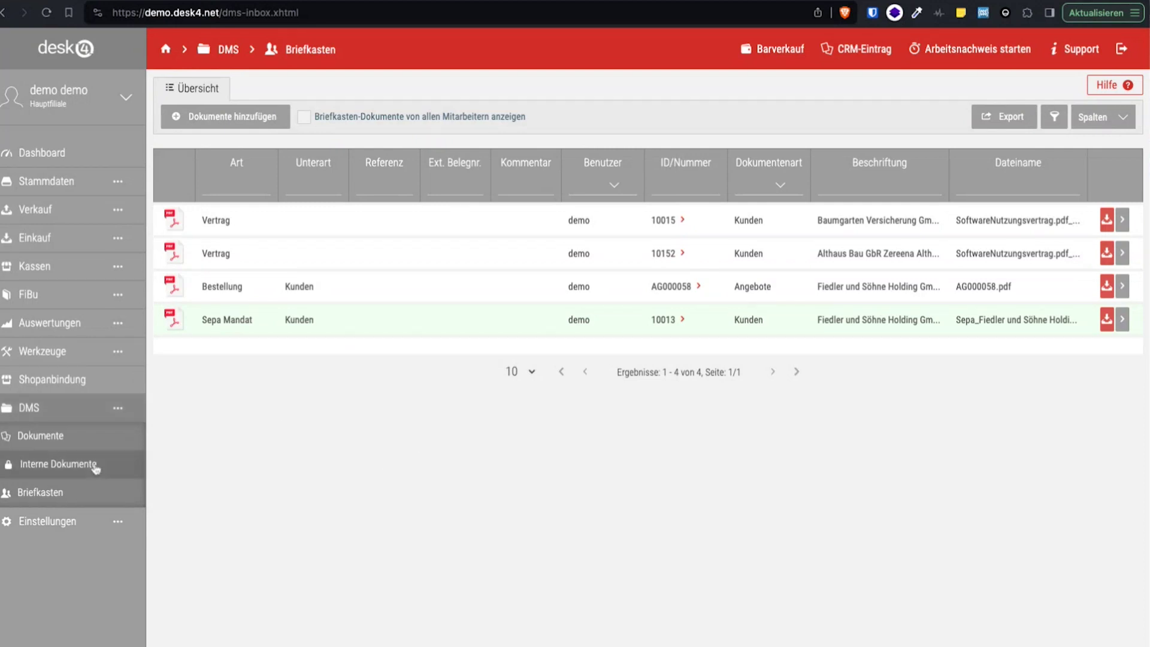
Check the DMS-Gruppe options of the internal document "Finanzbericht für das vierte Quartal 2023.pdf" and cancel without saving.
left_click(57, 469)
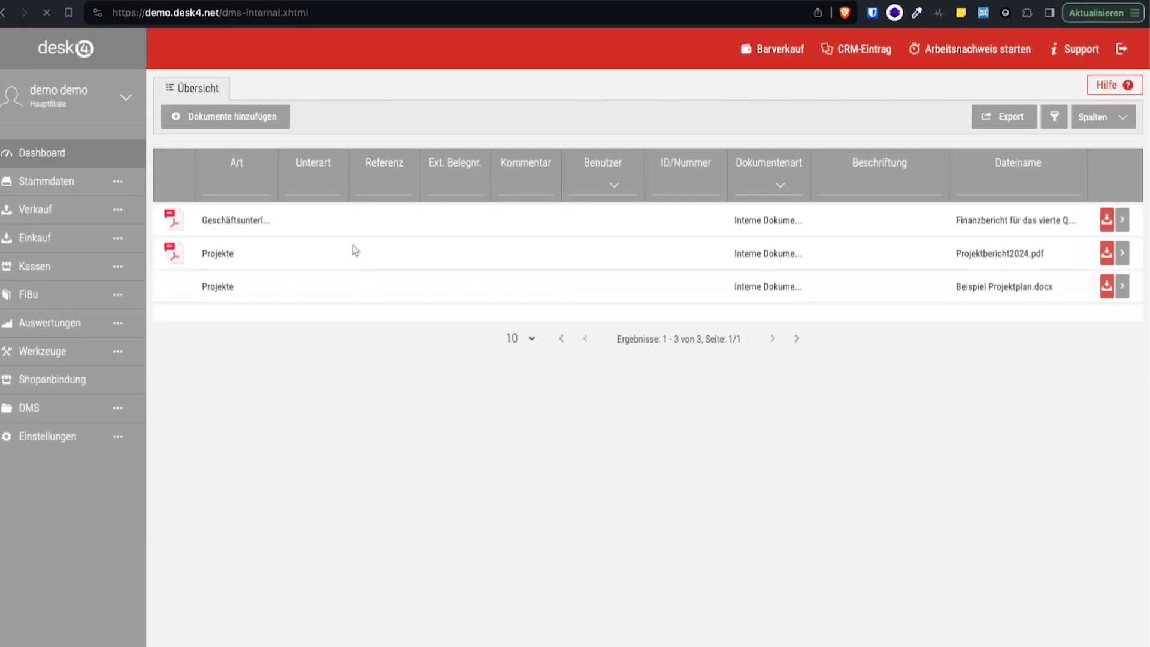
left_click(340, 223)
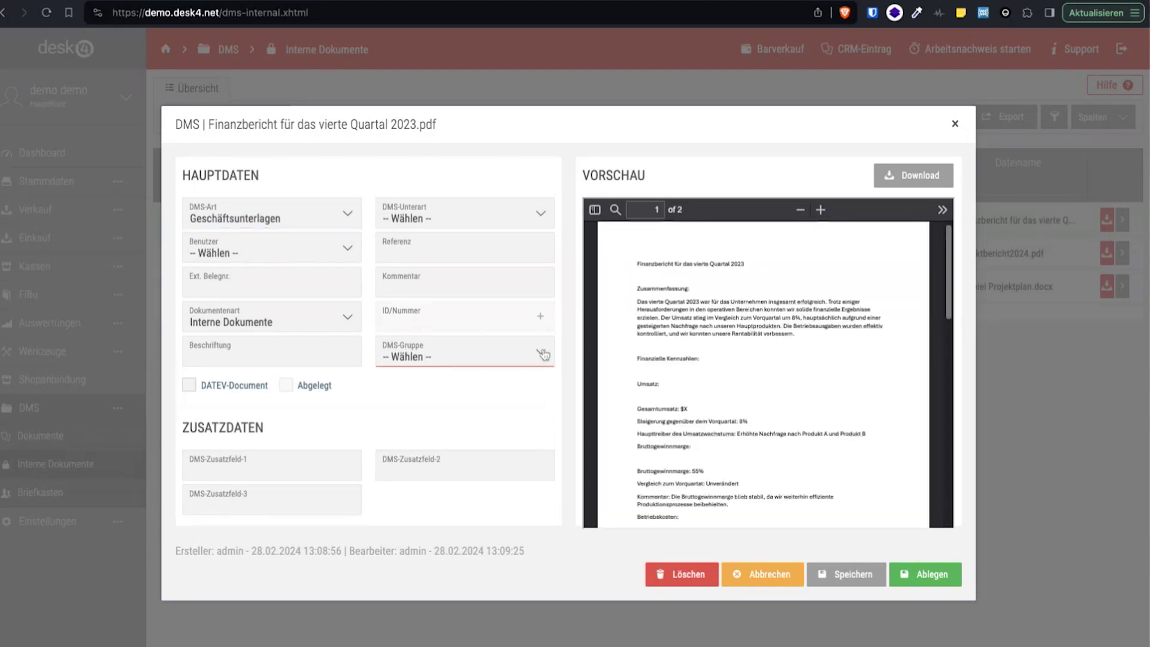
left_click(542, 354)
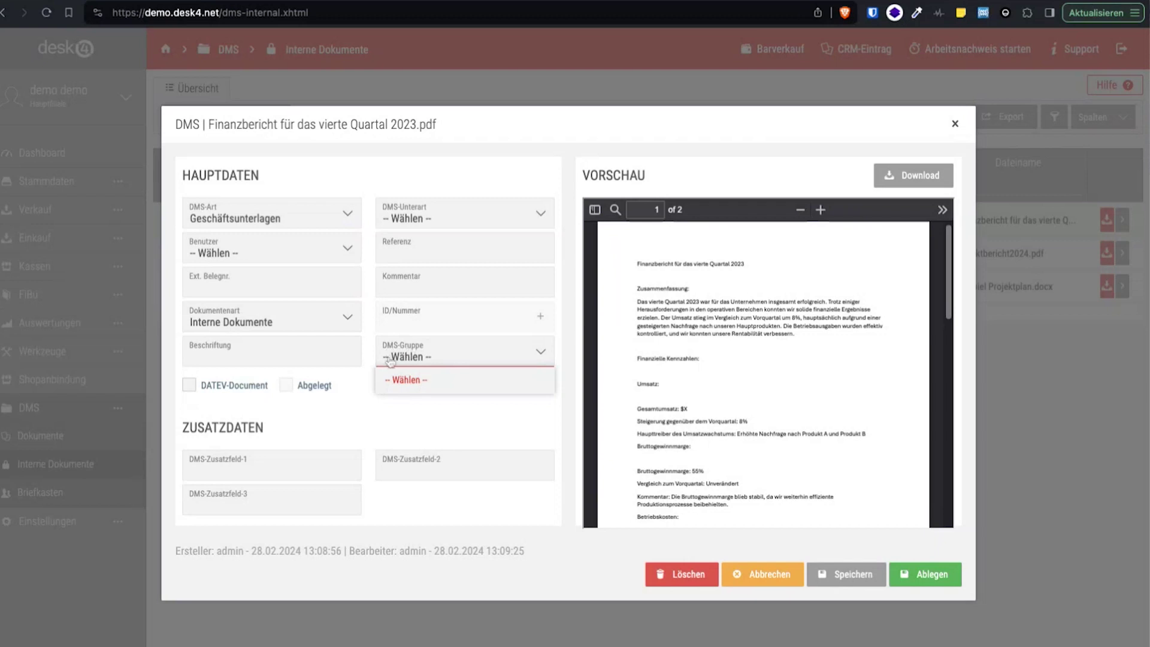
left_click(407, 382)
left_click(762, 575)
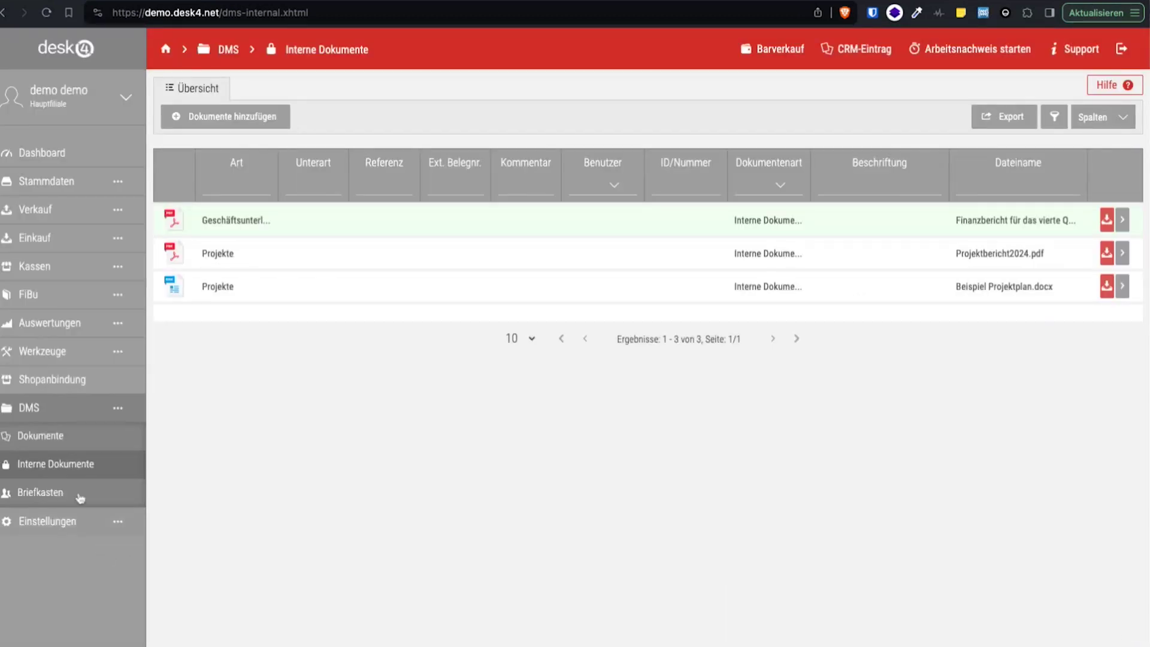
Expand the DMS category within the settings to show its entries.
left_click(48, 521)
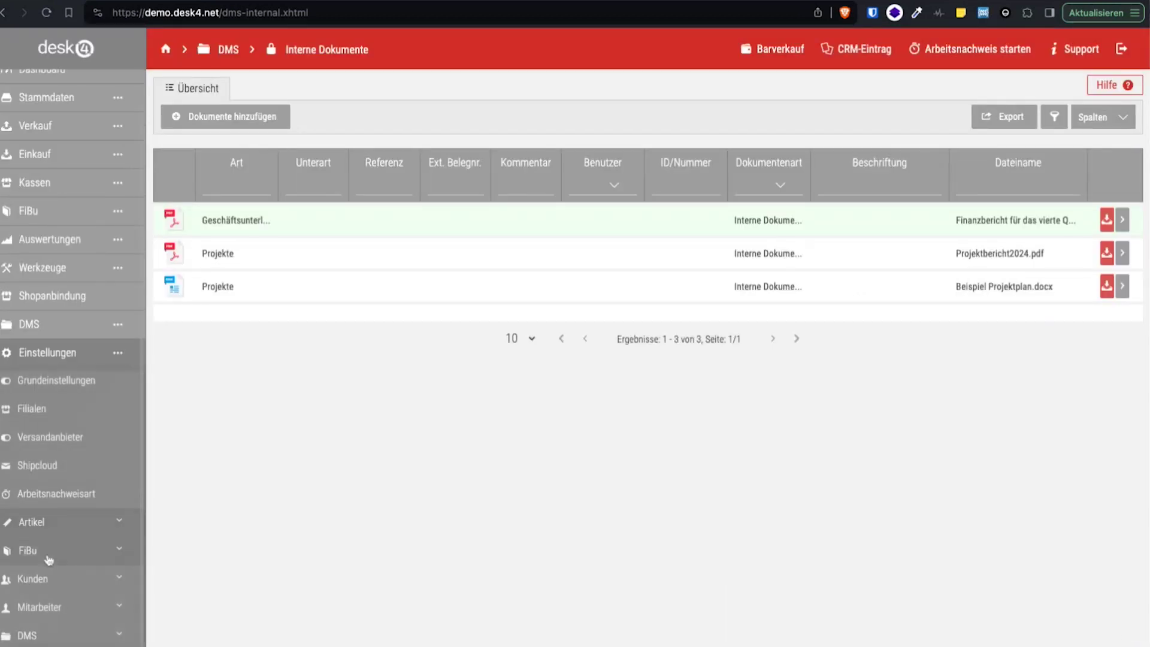
left_click(34, 634)
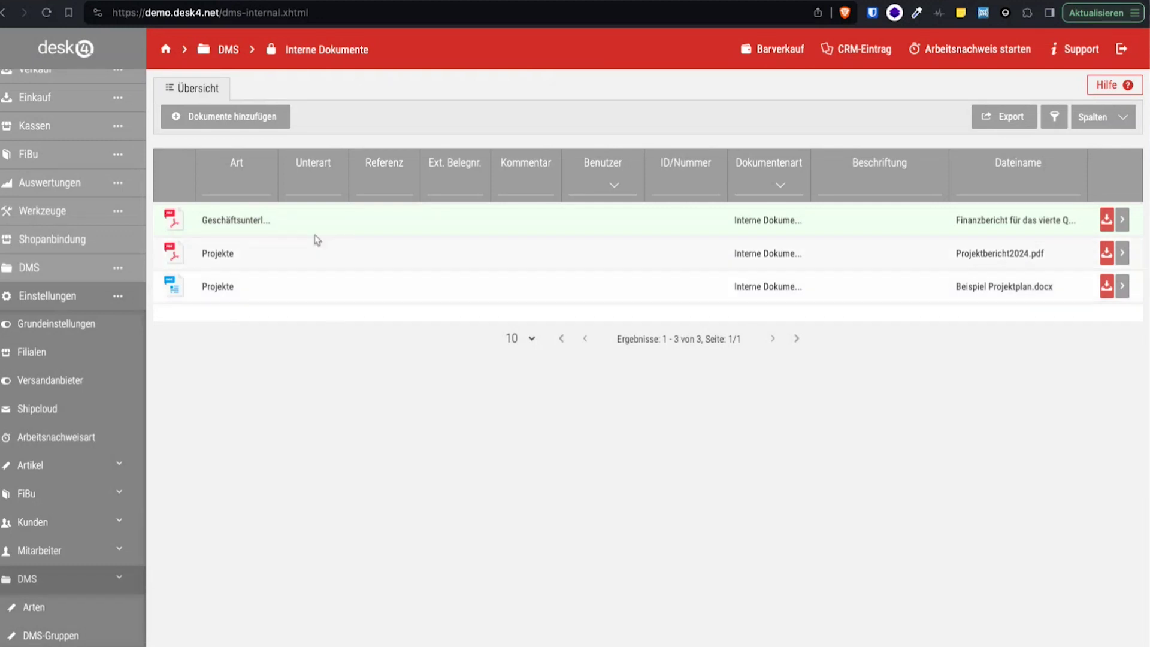
Try DMS-Art KFZ on "Finanzbericht für das vierte Quartal 2023.pdf", check its DMS-Unterart options, and cancel the change.
left_click(294, 228)
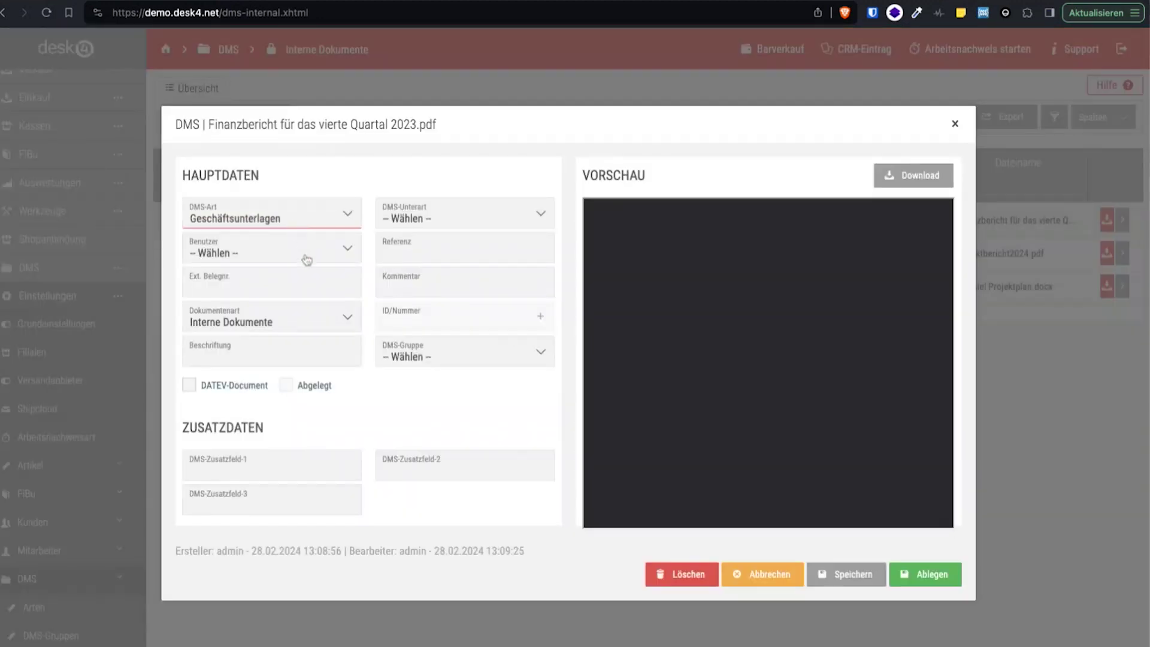
left_click(345, 221)
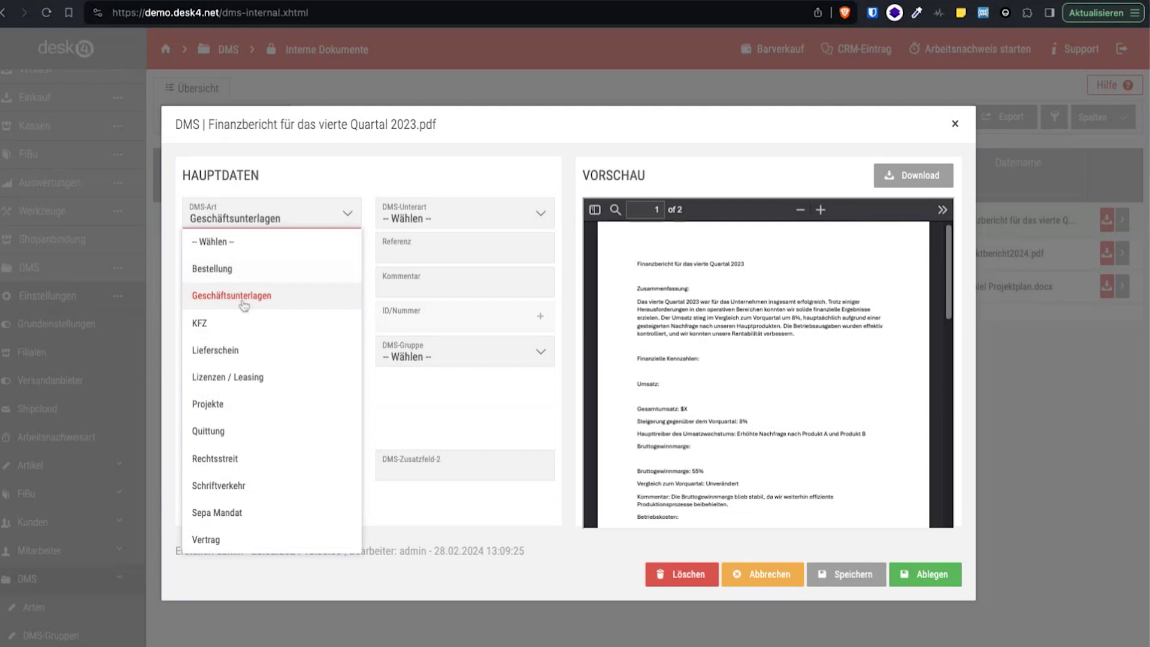
left_click(245, 324)
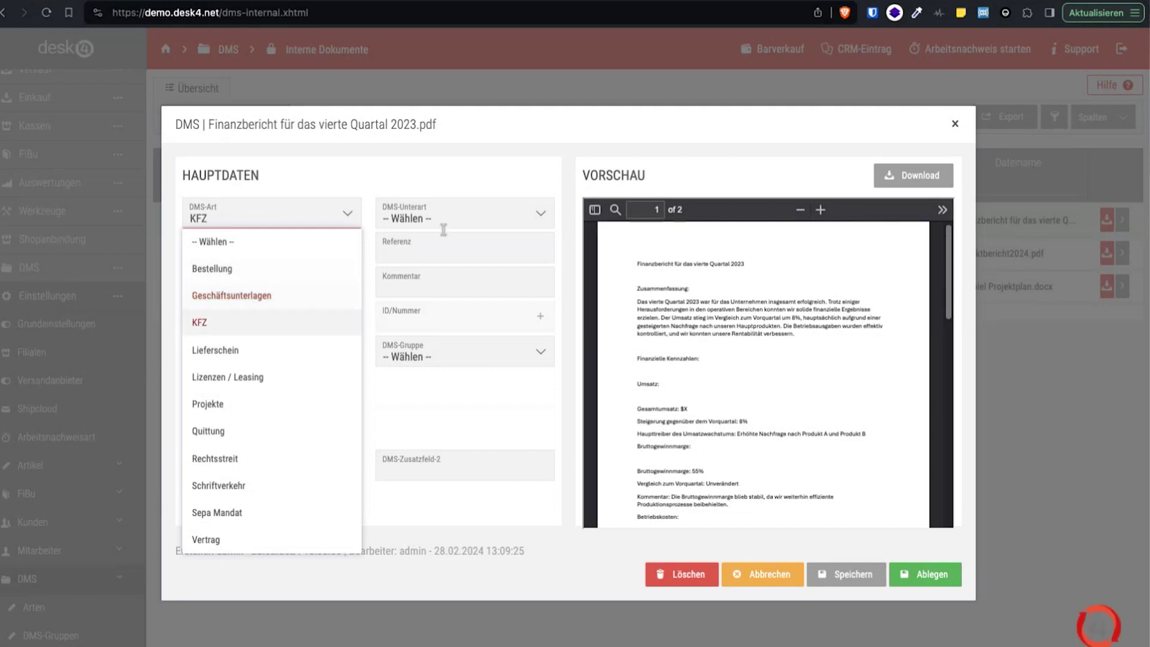
left_click(465, 223)
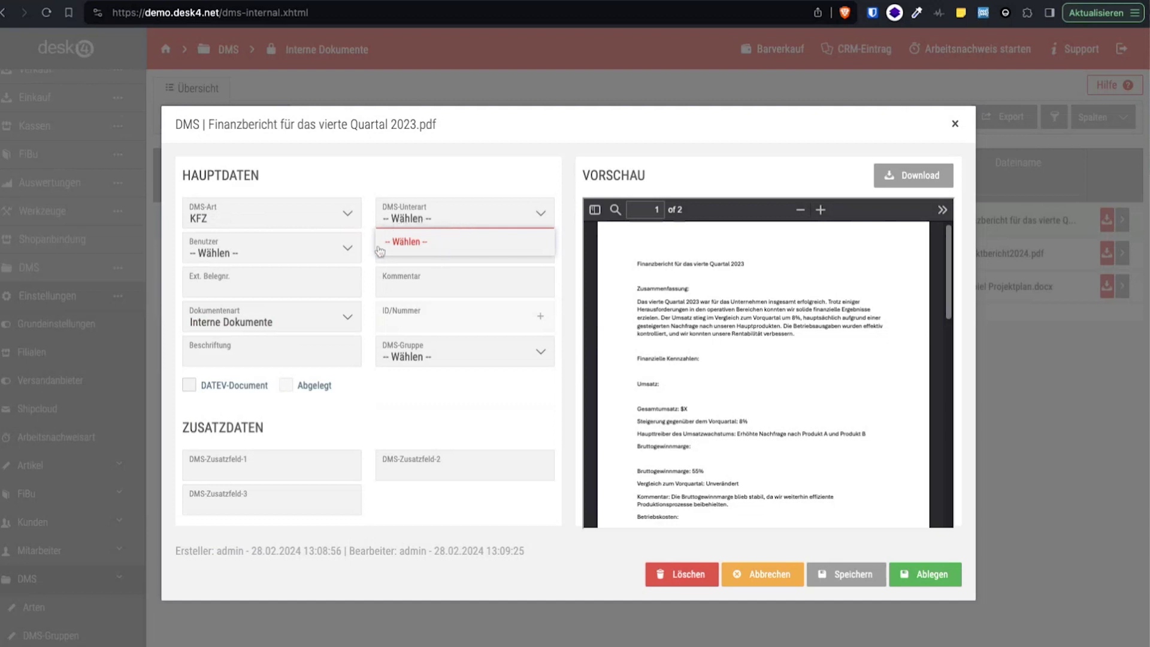
left_click(348, 217)
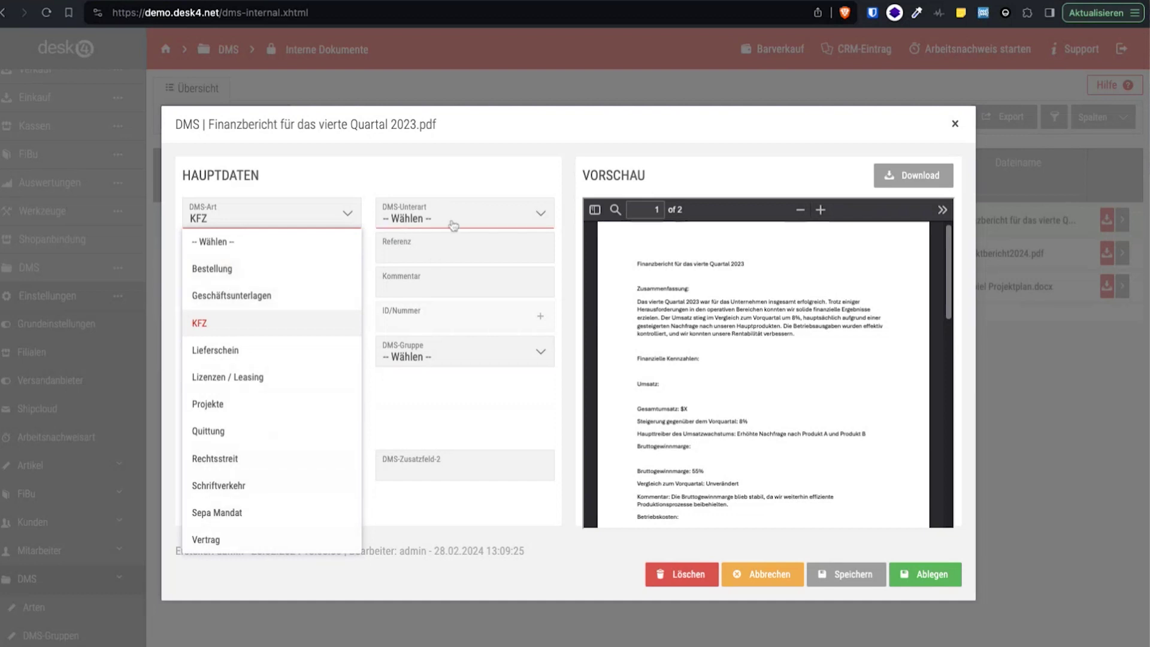
left_click(812, 550)
left_click(770, 573)
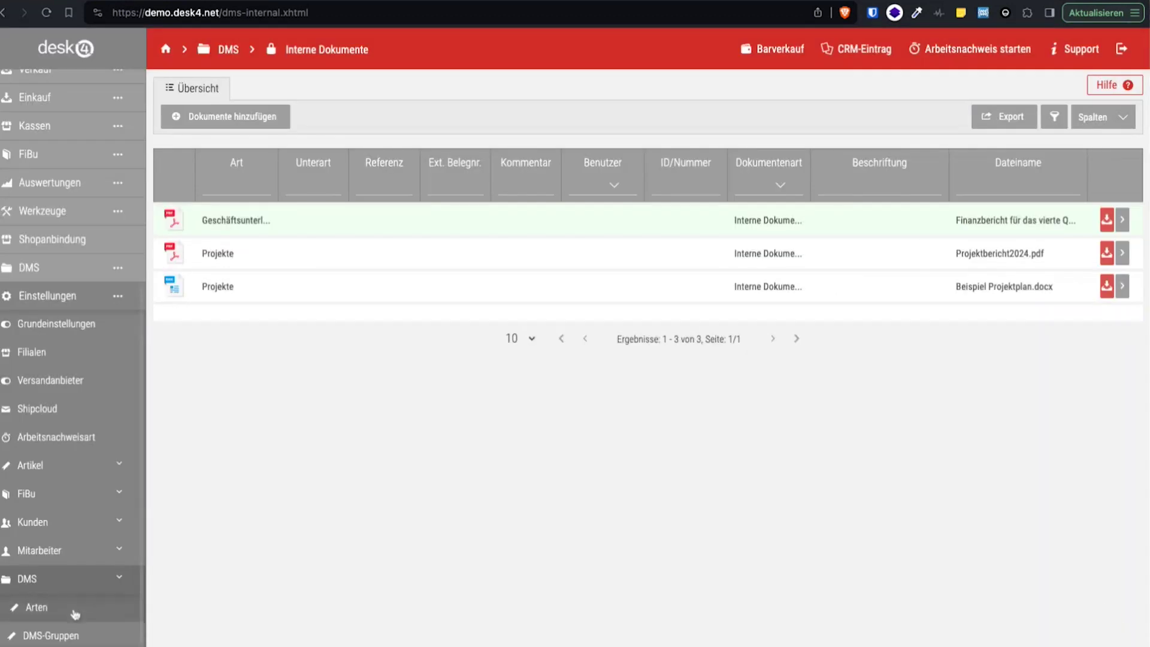
Add and save a new DMS-Unterart named "Tankquittung" under the KFZ document type in the DMS settings.
left_click(43, 612)
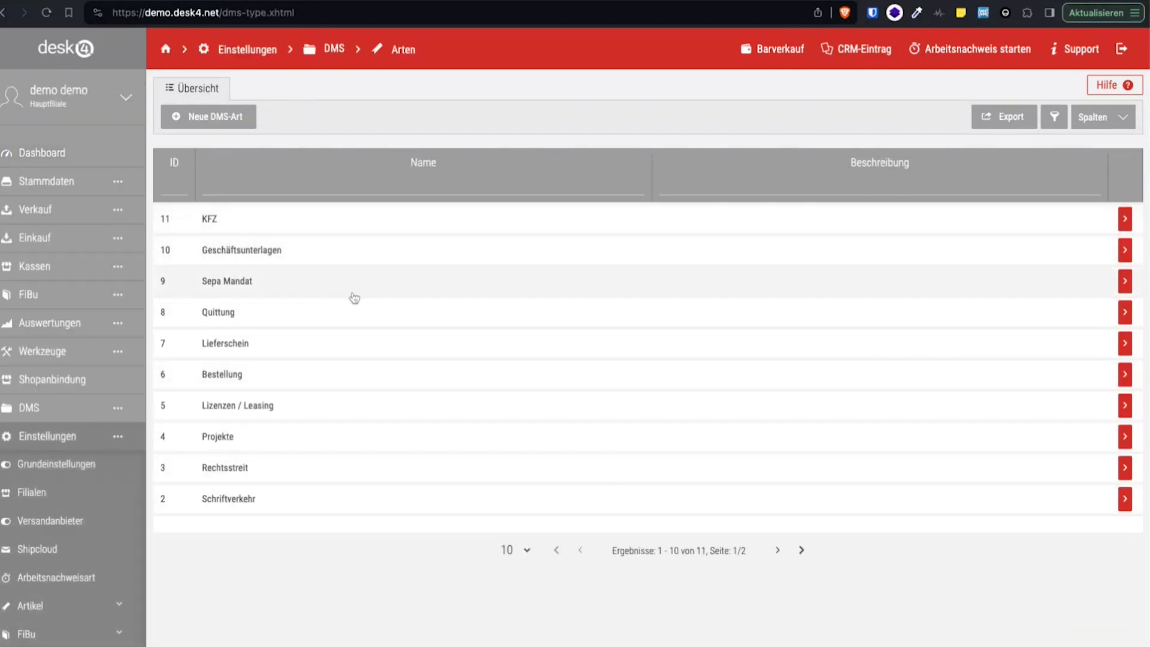
left_click(260, 224)
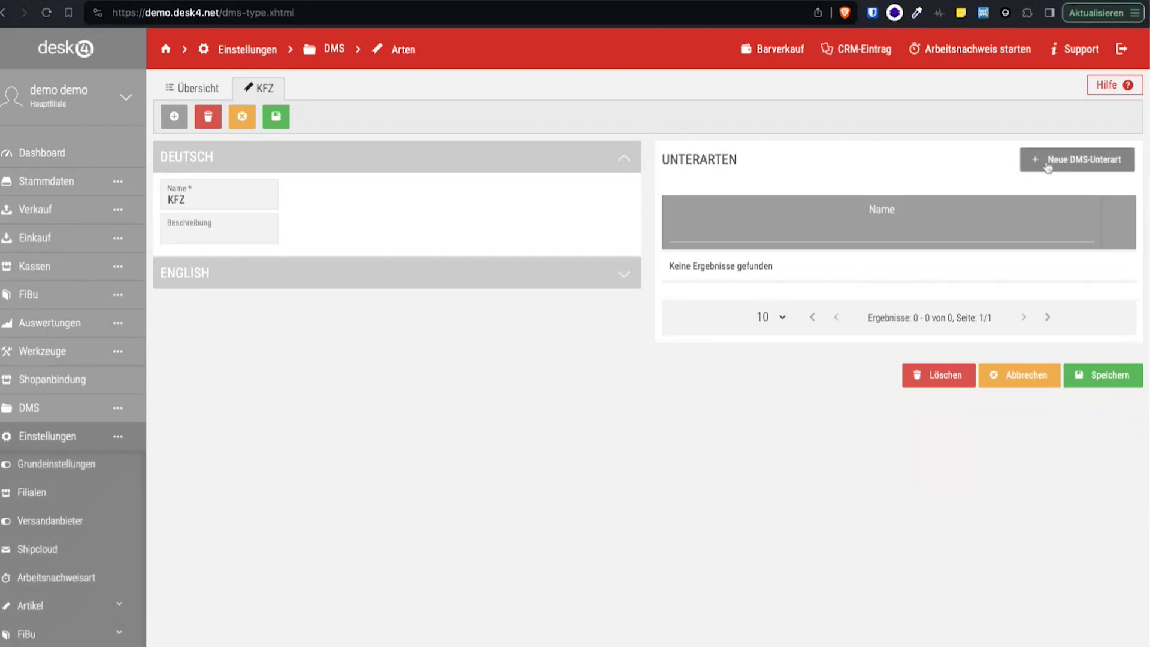
left_click(1065, 159)
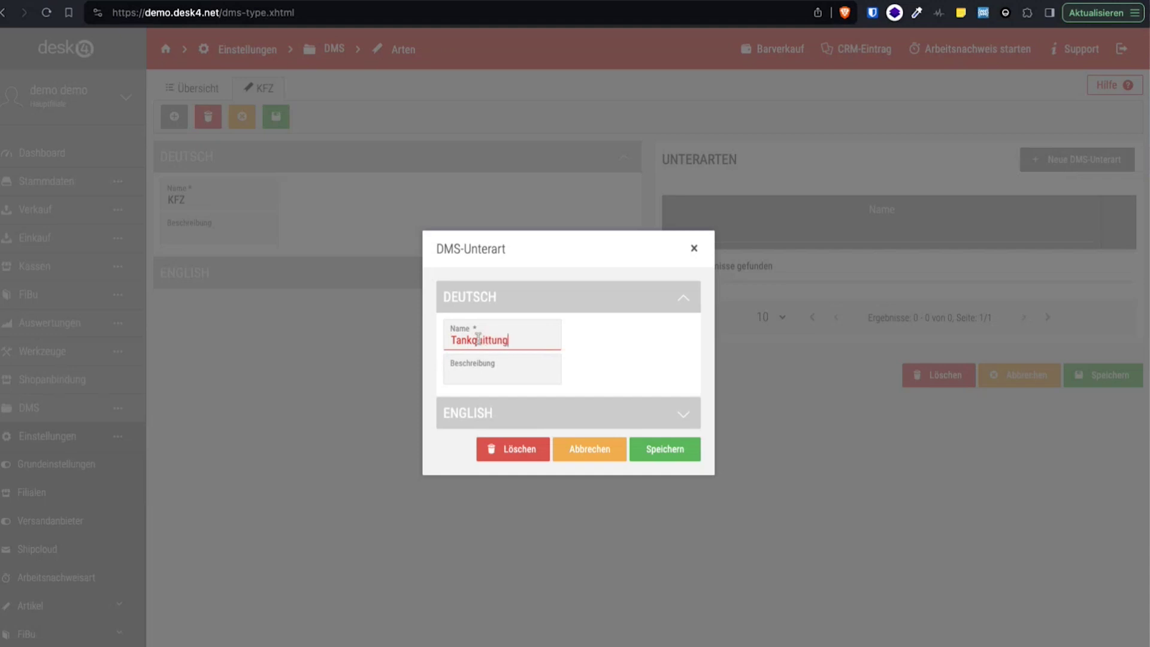
left_click(659, 449)
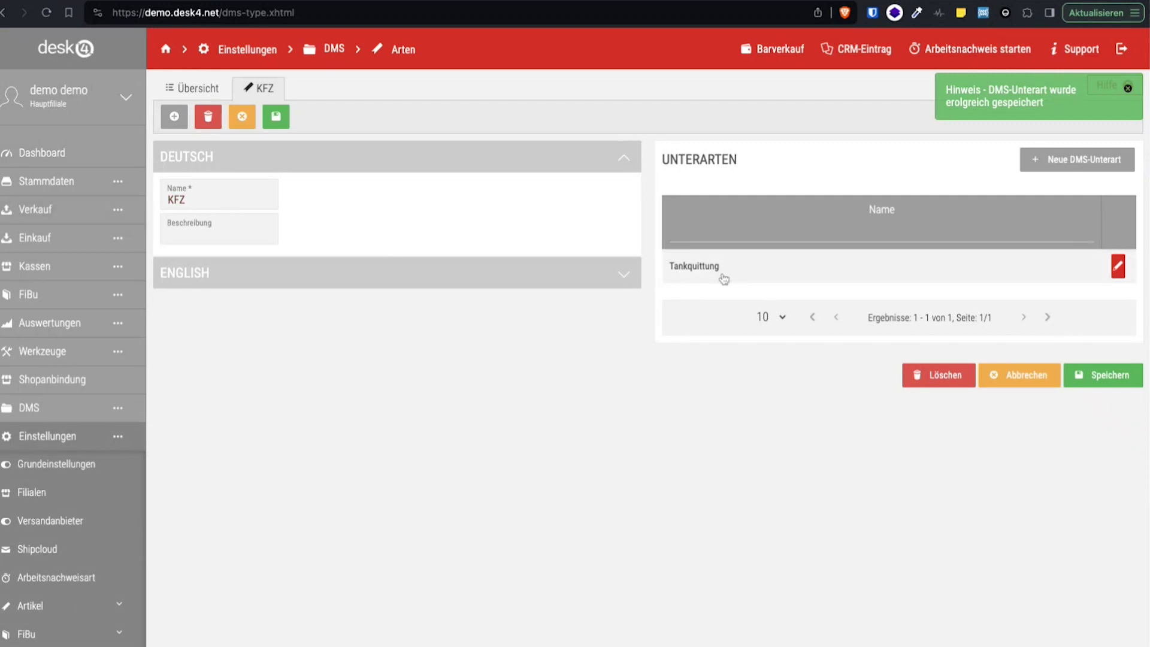
In the DMS documents, choose DMS-Art KFZ for Flyer2.pdf, check the offered DMS-Unterart options, and close it without saving.
left_click(60, 409)
left_click(51, 434)
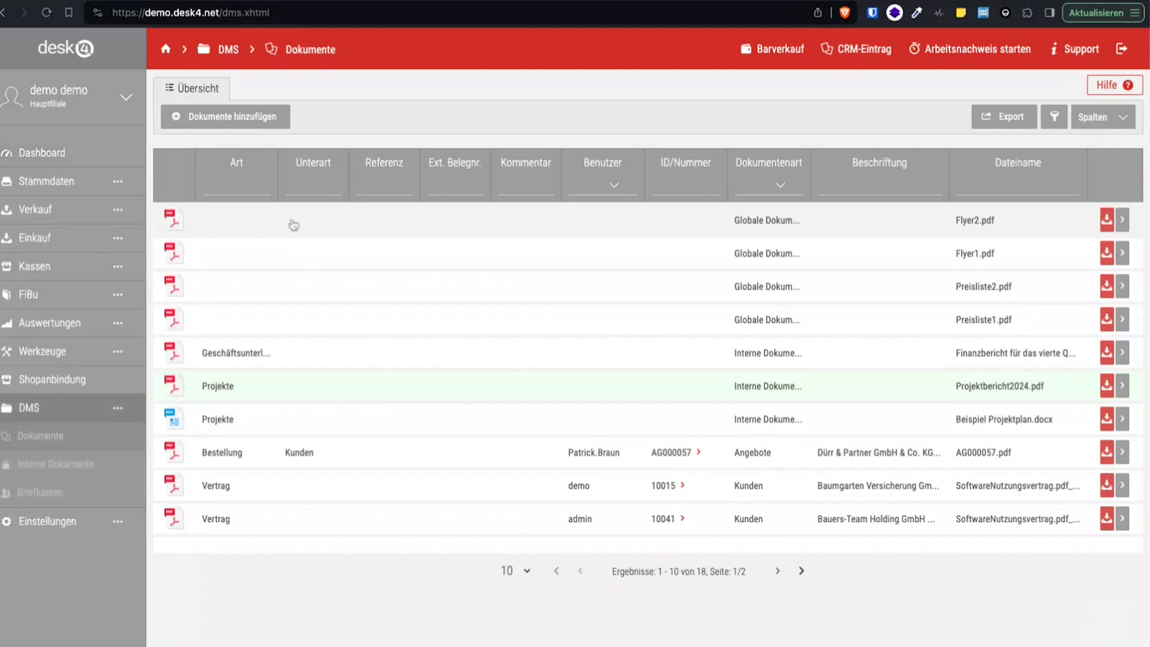
left_click(293, 225)
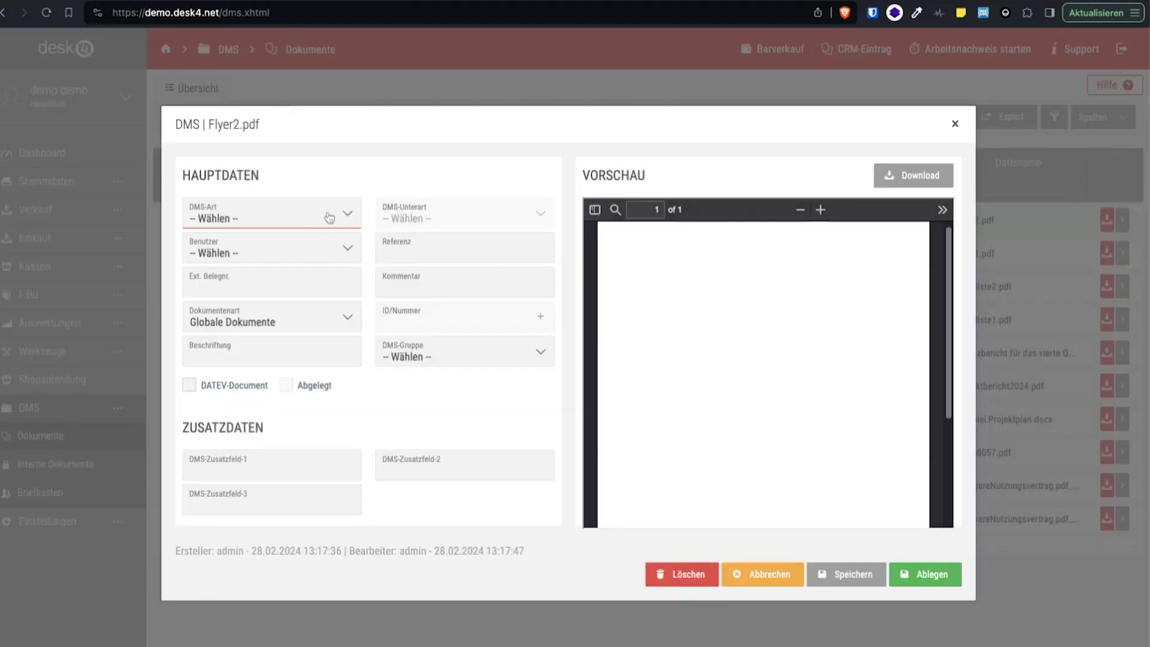
left_click(329, 218)
left_click(215, 326)
left_click(414, 217)
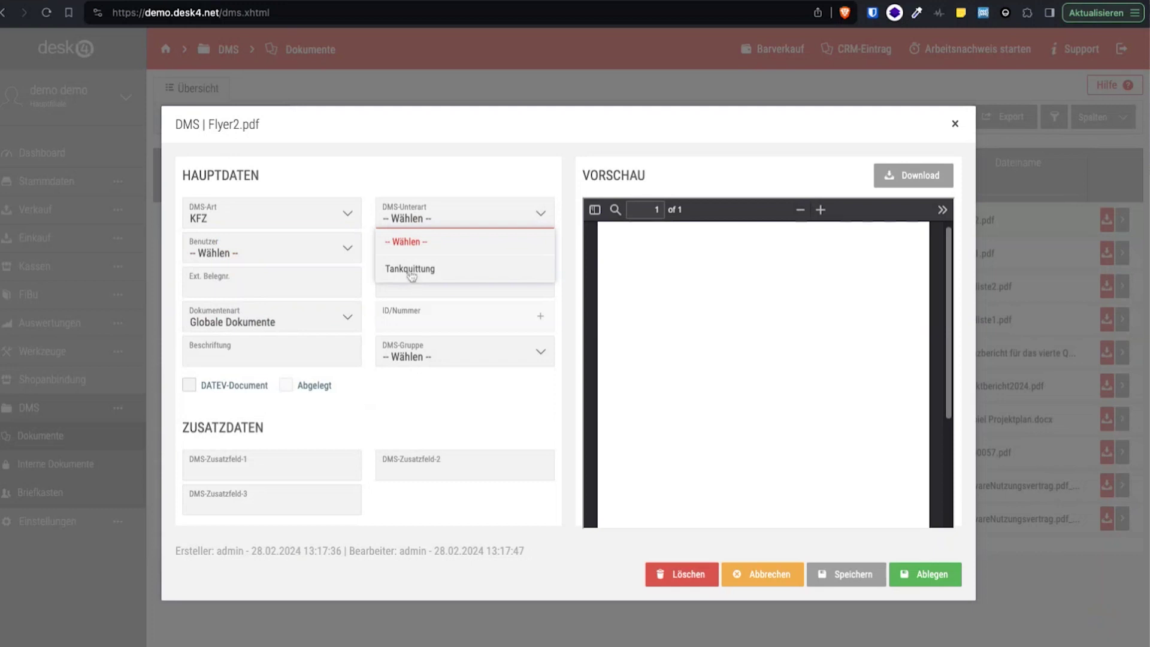
left_click(370, 294)
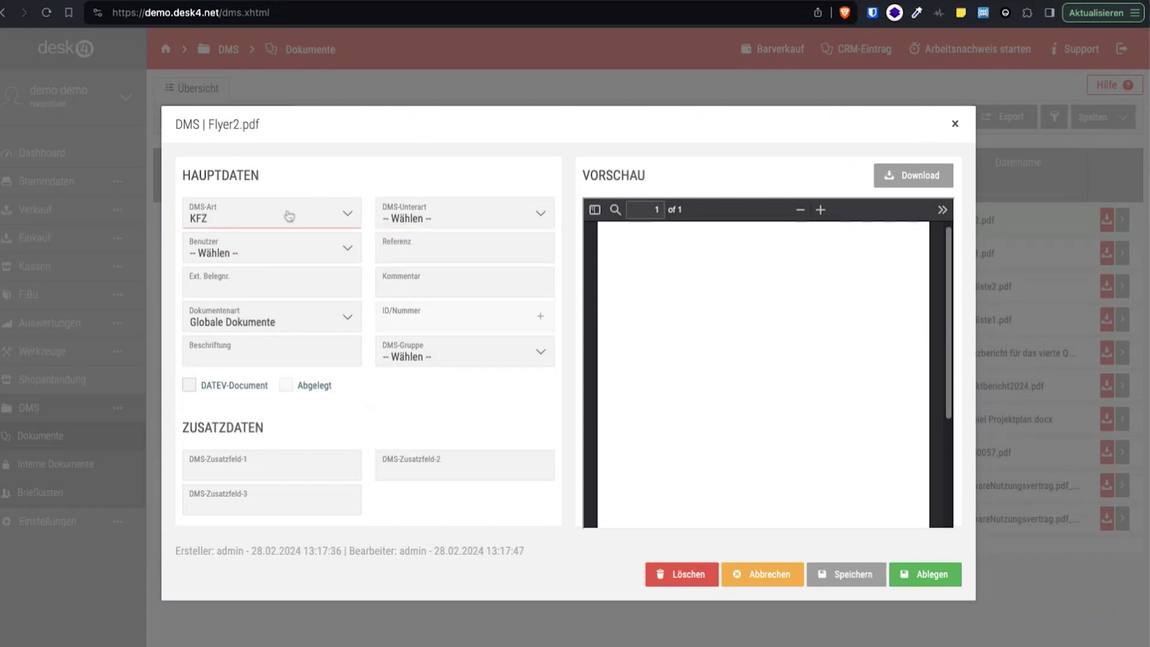
left_click(956, 125)
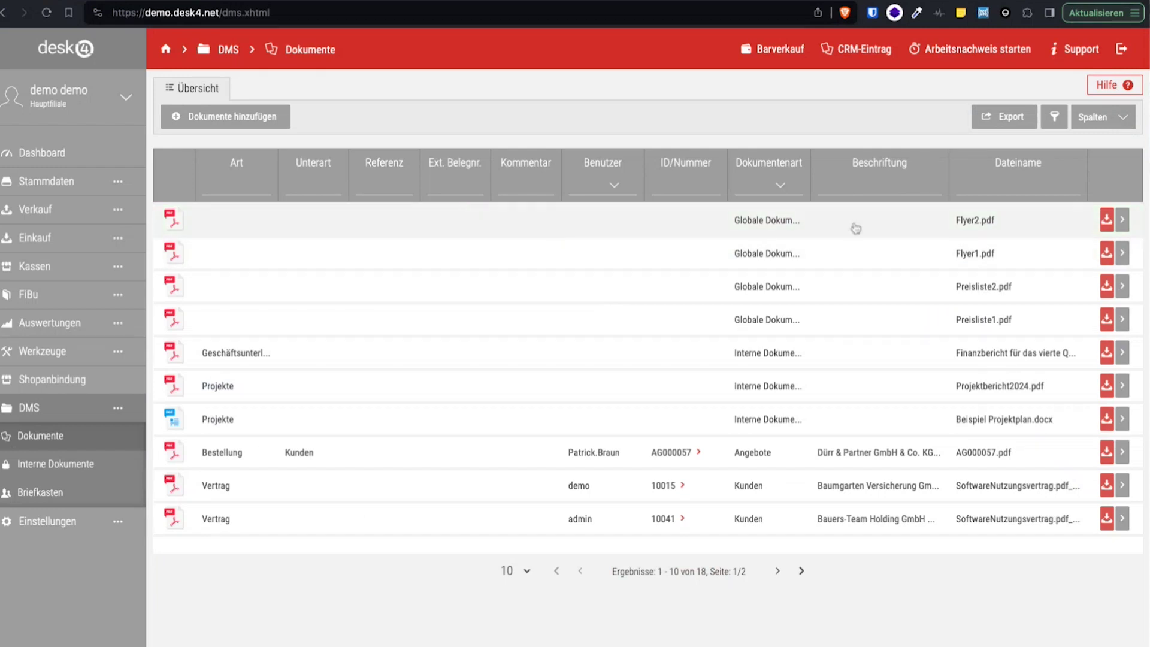
Filter the document overview by Dokumentenart "Interne Dokumente" and by "Angebote", clearing each selection and closing the filter list.
left_click(784, 188)
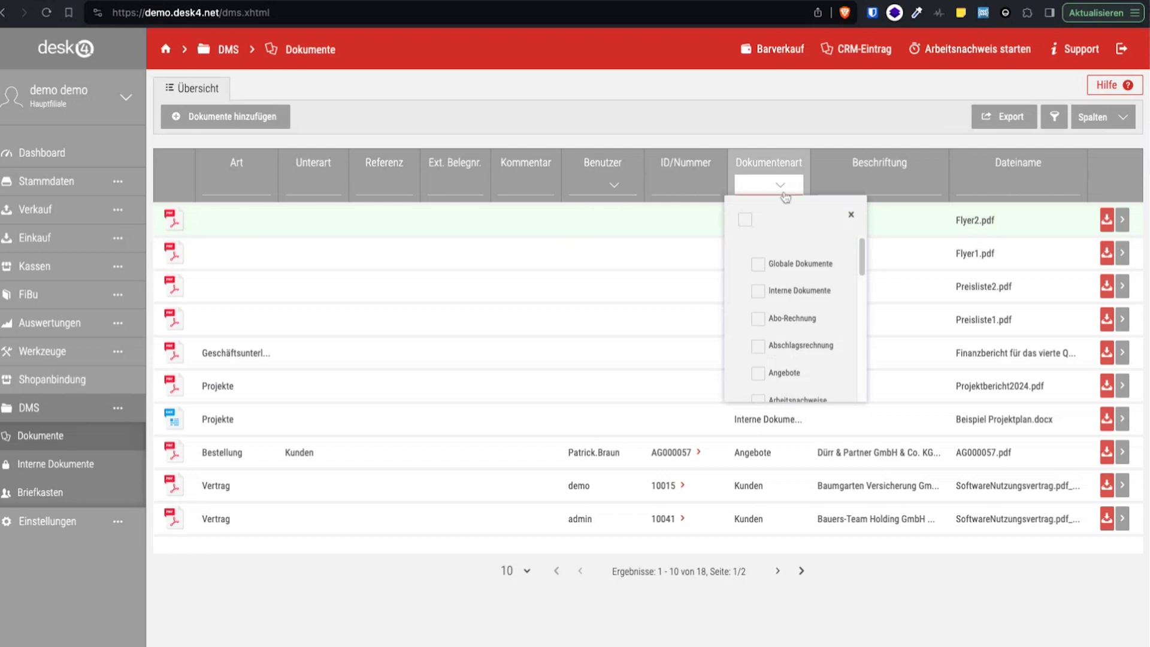
left_click(759, 292)
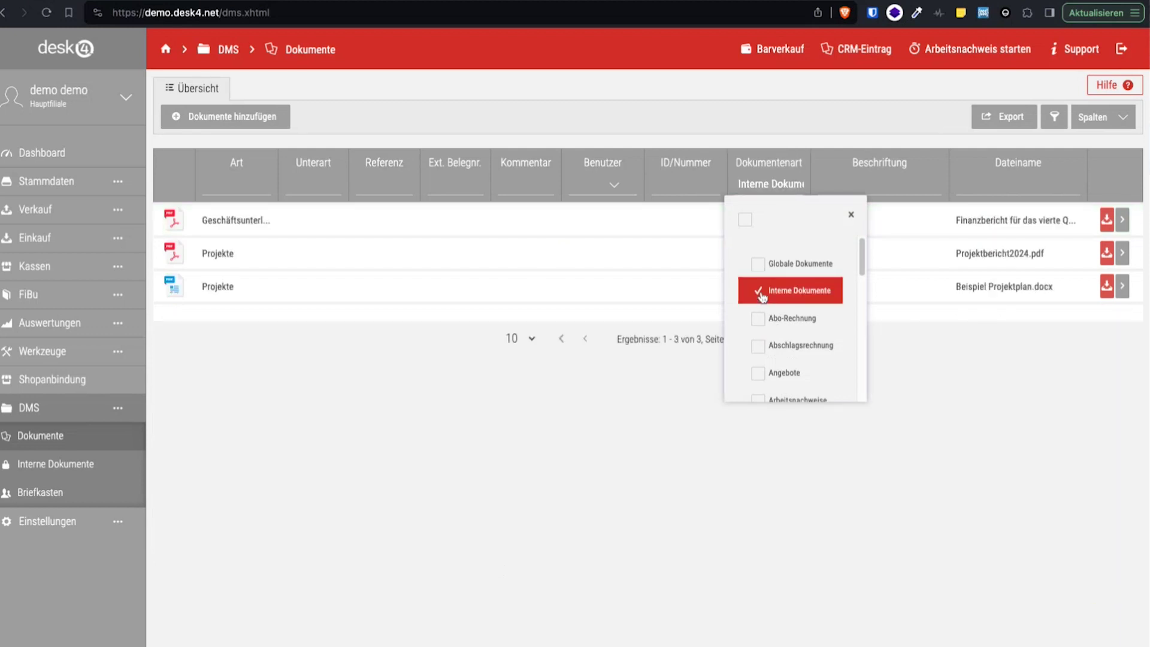
left_click(760, 294)
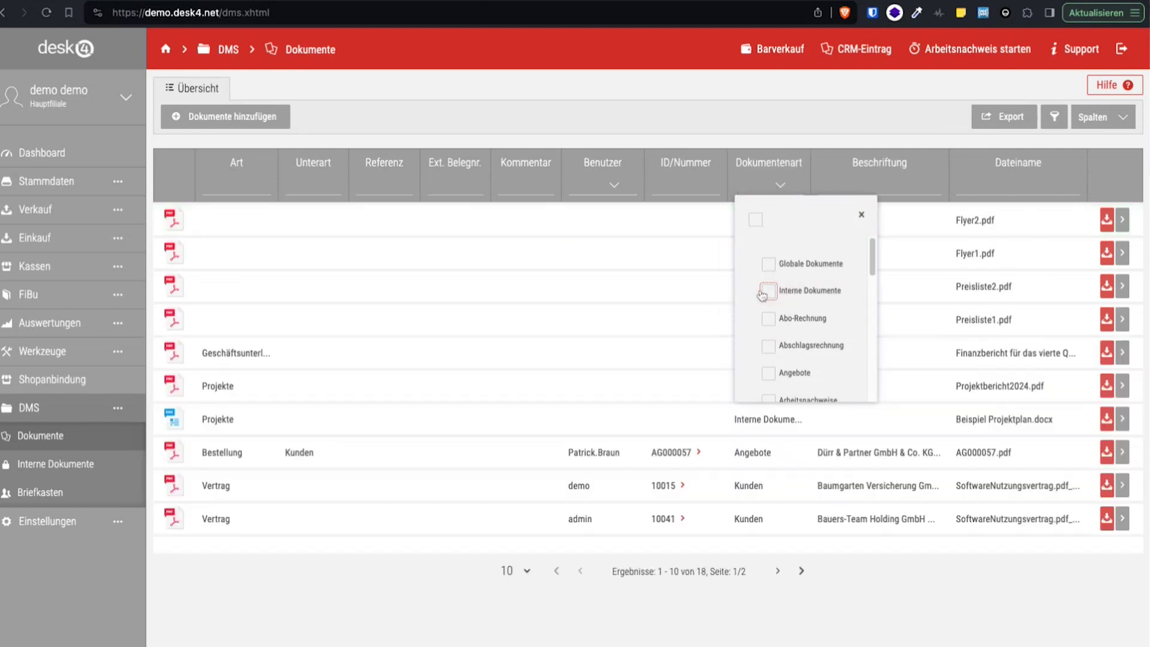
left_click(772, 378)
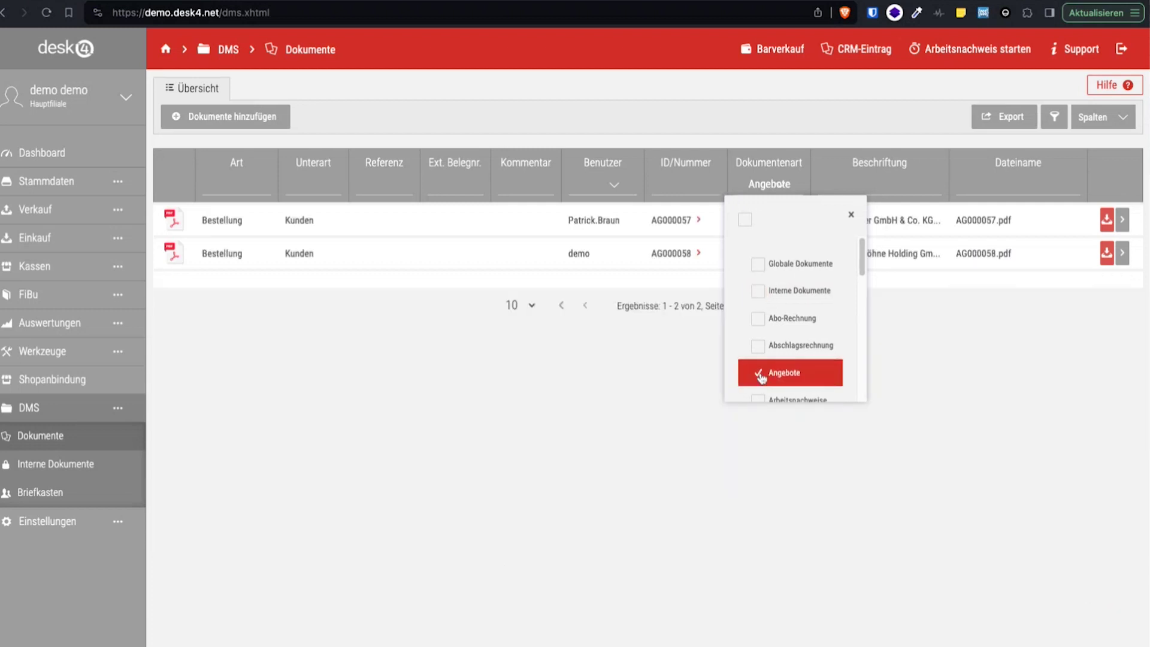
left_click(761, 375)
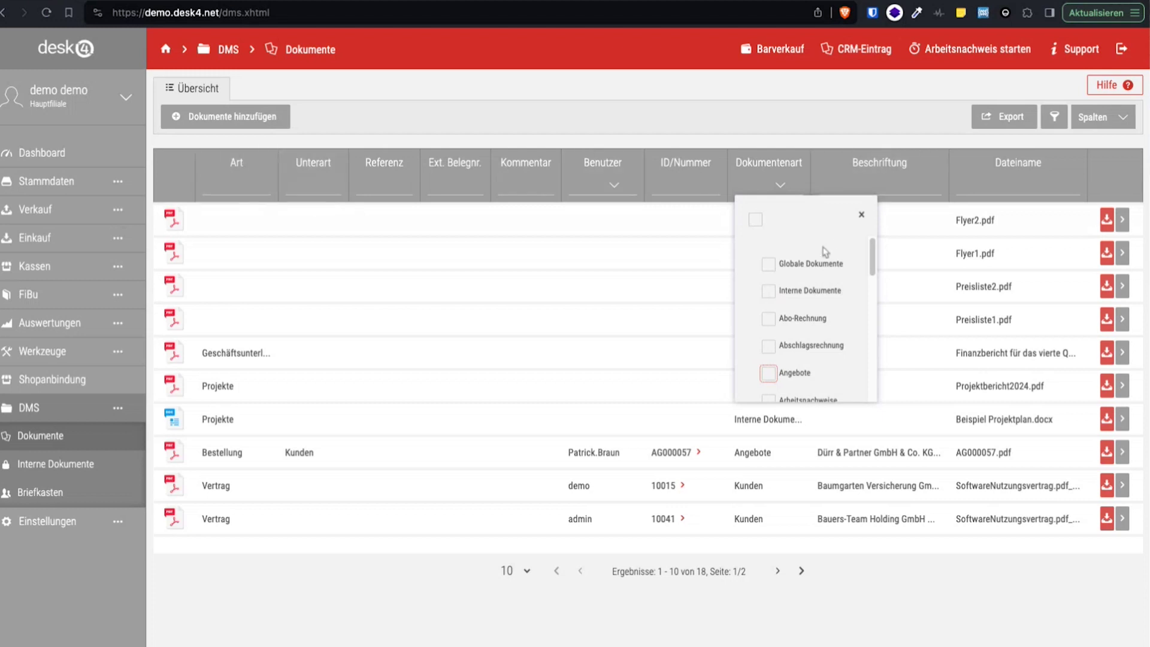
left_click(367, 134)
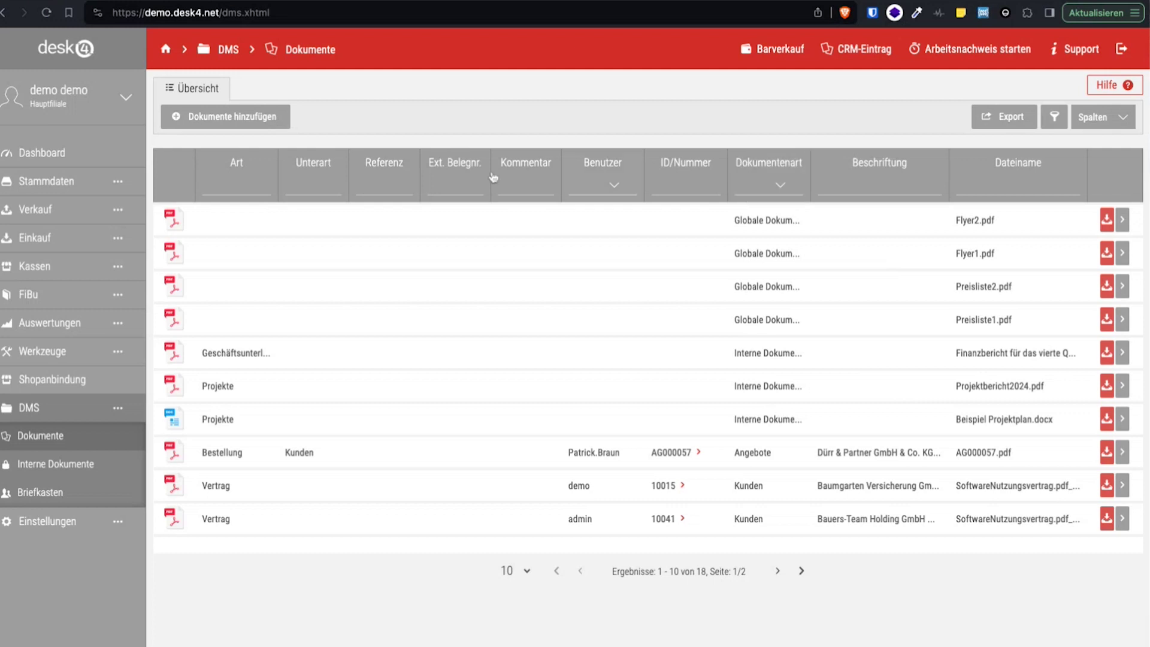
Filter the document overview by Art "kfz" and clear the filter again.
left_click(245, 183)
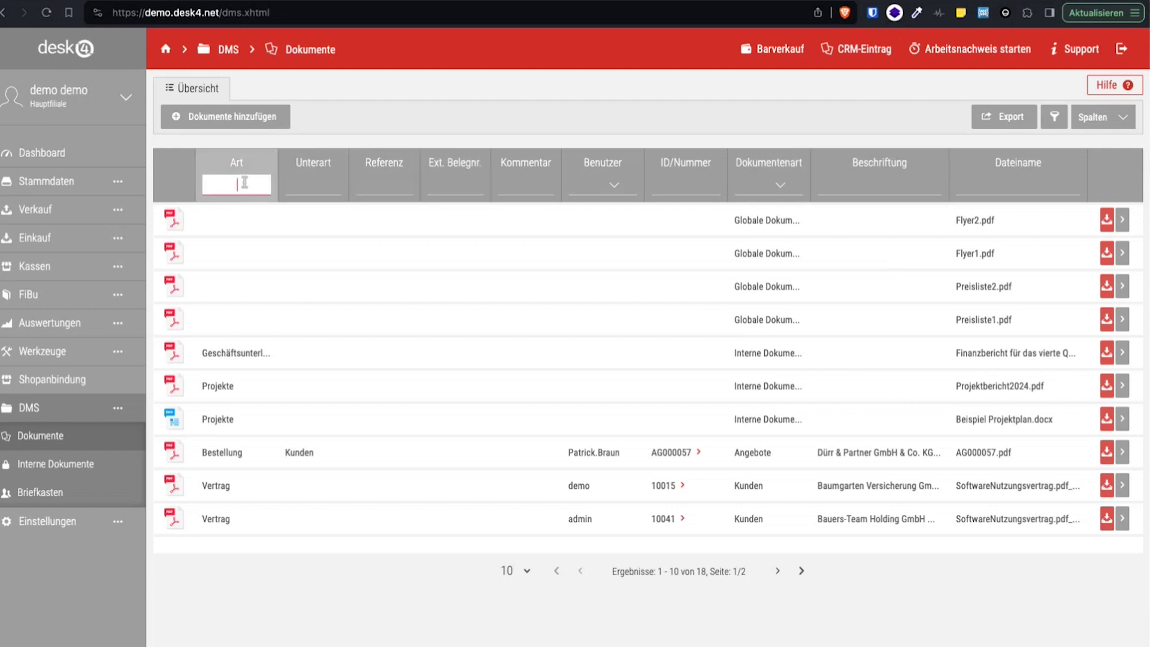
type("k")
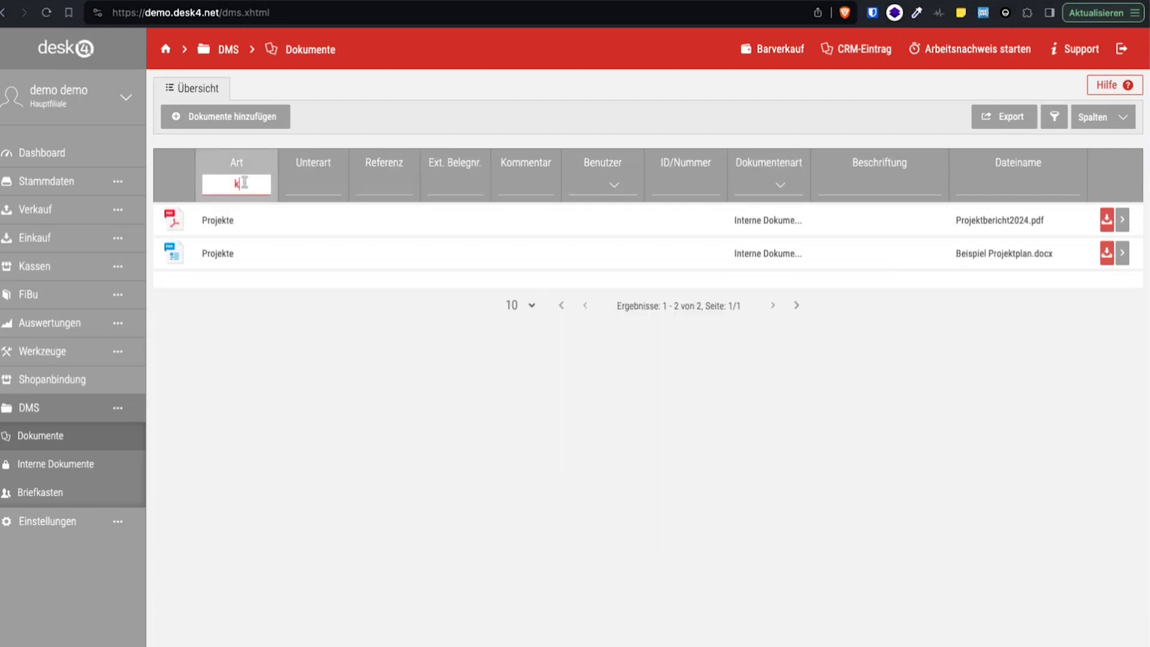
type("fz")
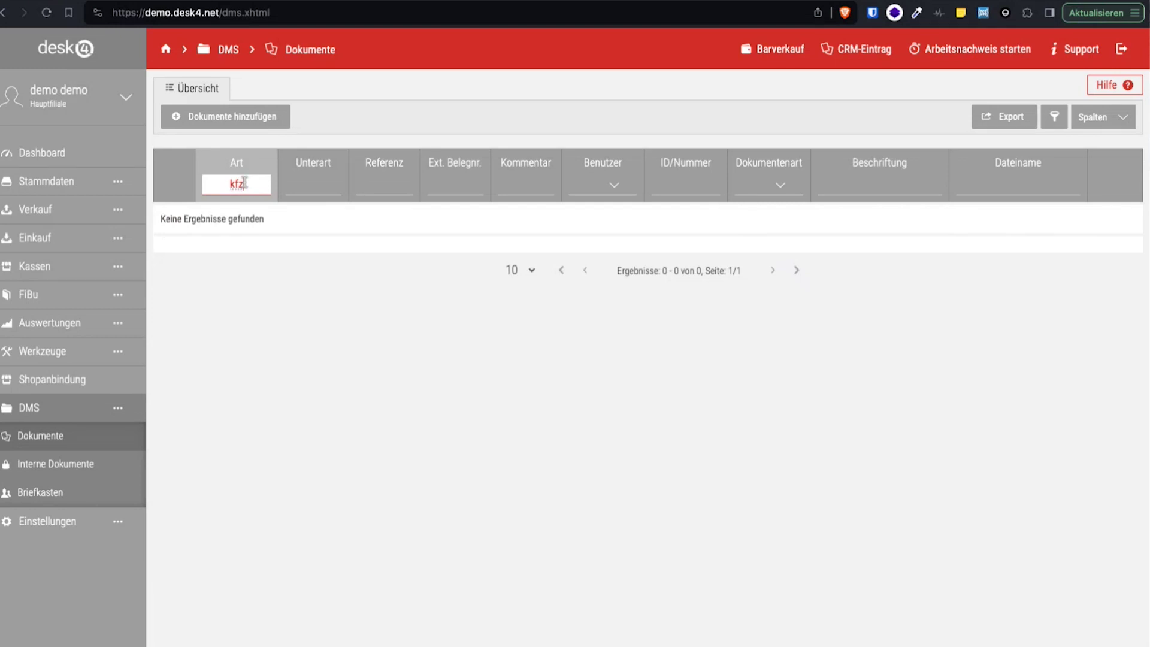
key("BackSpace")
key("BackSpace")
key("BackSpace")
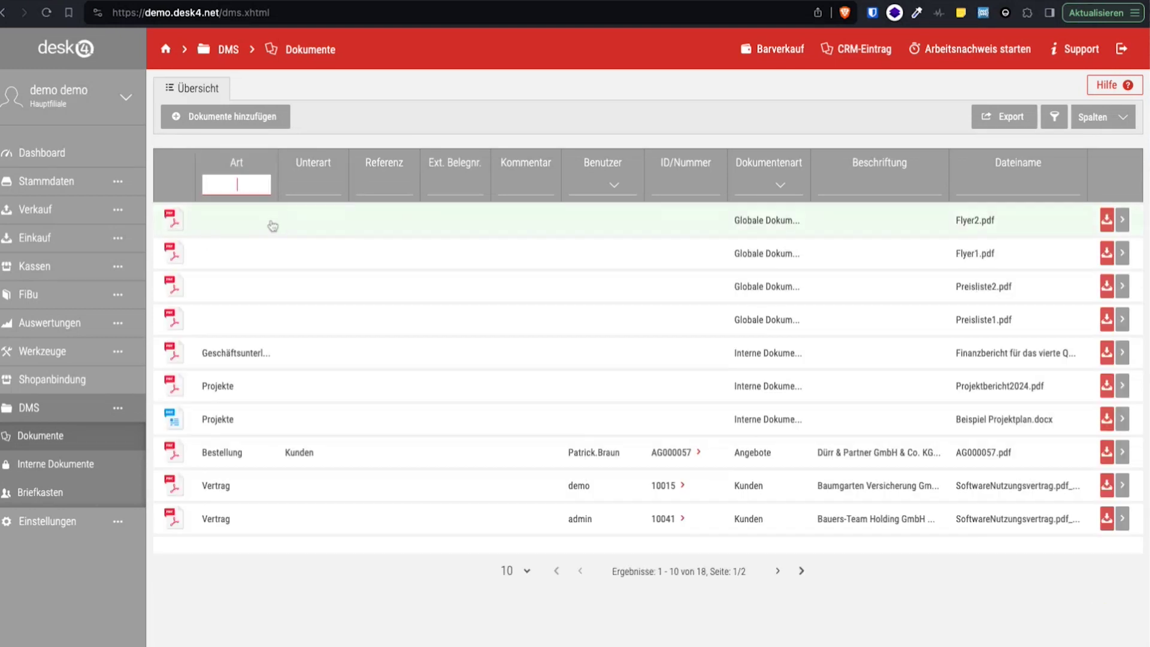
Assign DMS-Art KFZ and DMS-Unterart Tankquittung to Flyer2.pdf and save the document.
left_click(275, 228)
left_click(275, 223)
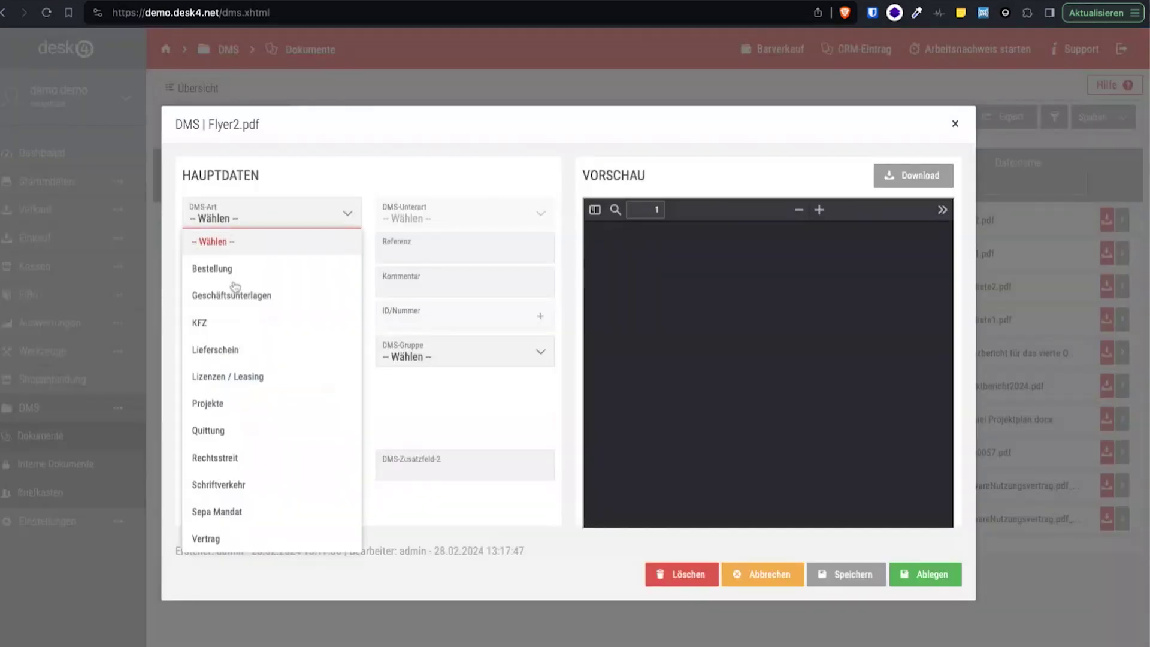
left_click(244, 324)
left_click(431, 216)
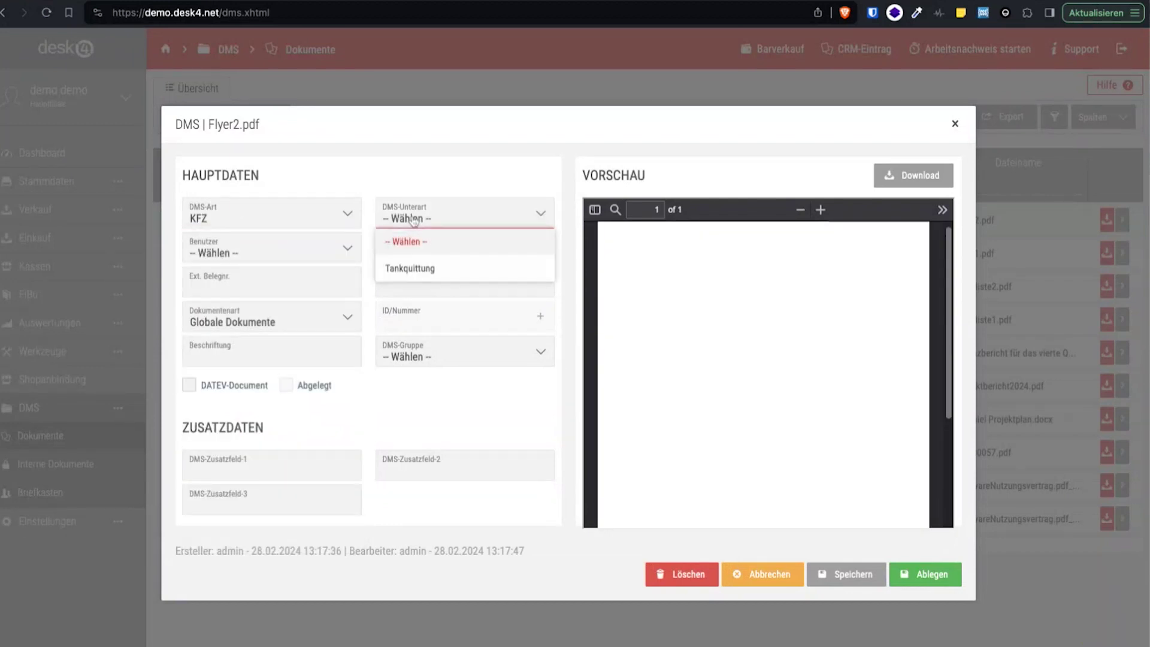
left_click(409, 270)
left_click(849, 575)
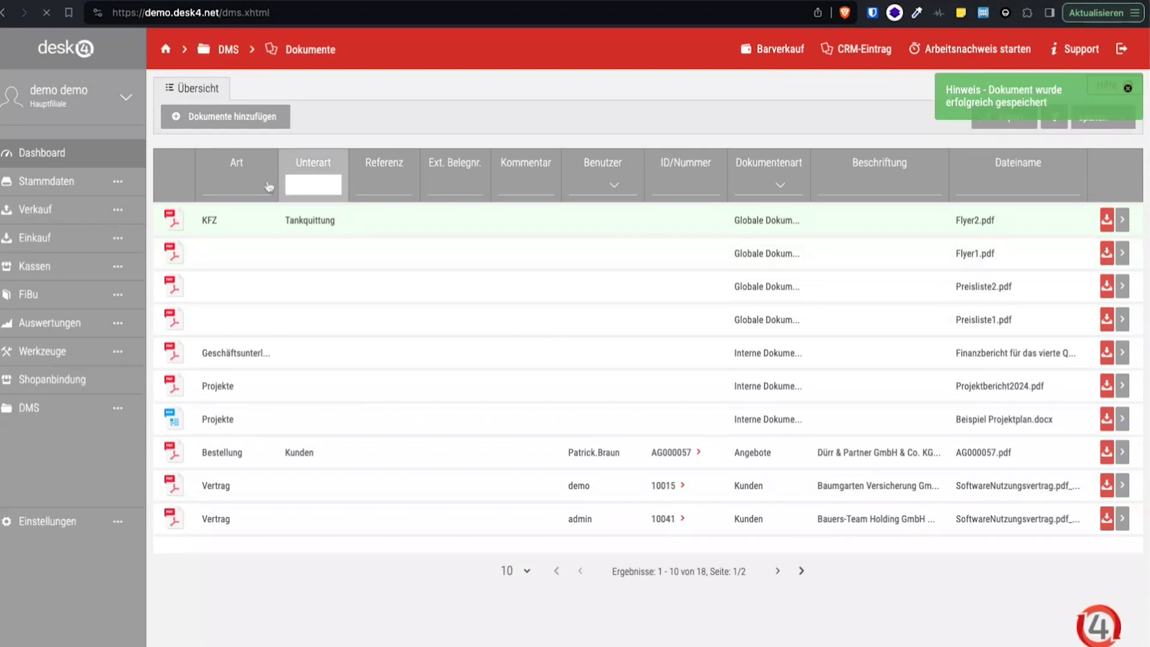
Search the Art column for "kfz" to find the newly classified Flyer2.pdf, and reset the search.
left_click(240, 184)
type("kfz")
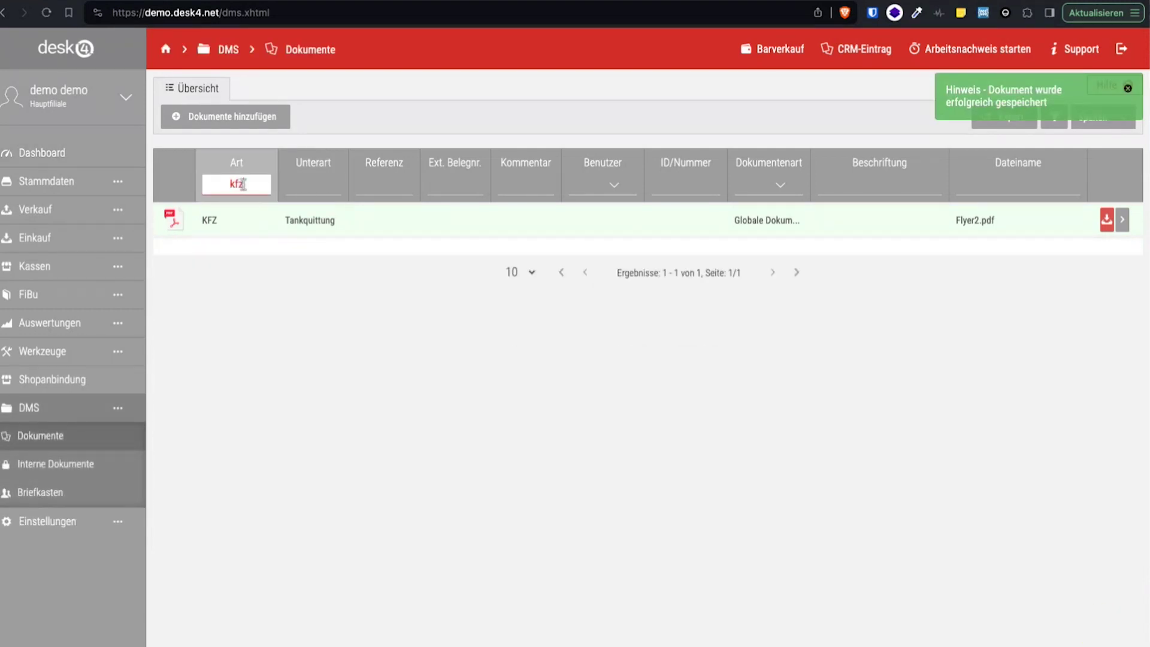
key("BackSpace")
key("BackSpace")
key("BackSpace")
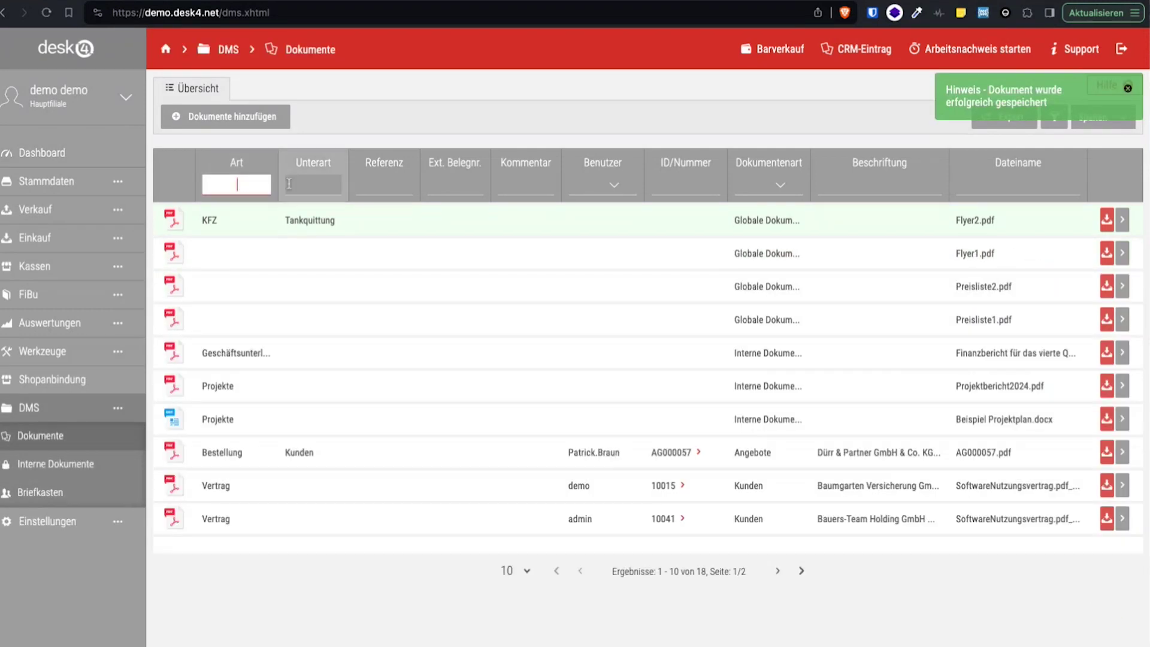
Filter the documents by Unterart "qui" and remove the filter again.
left_click(311, 185)
type("qui")
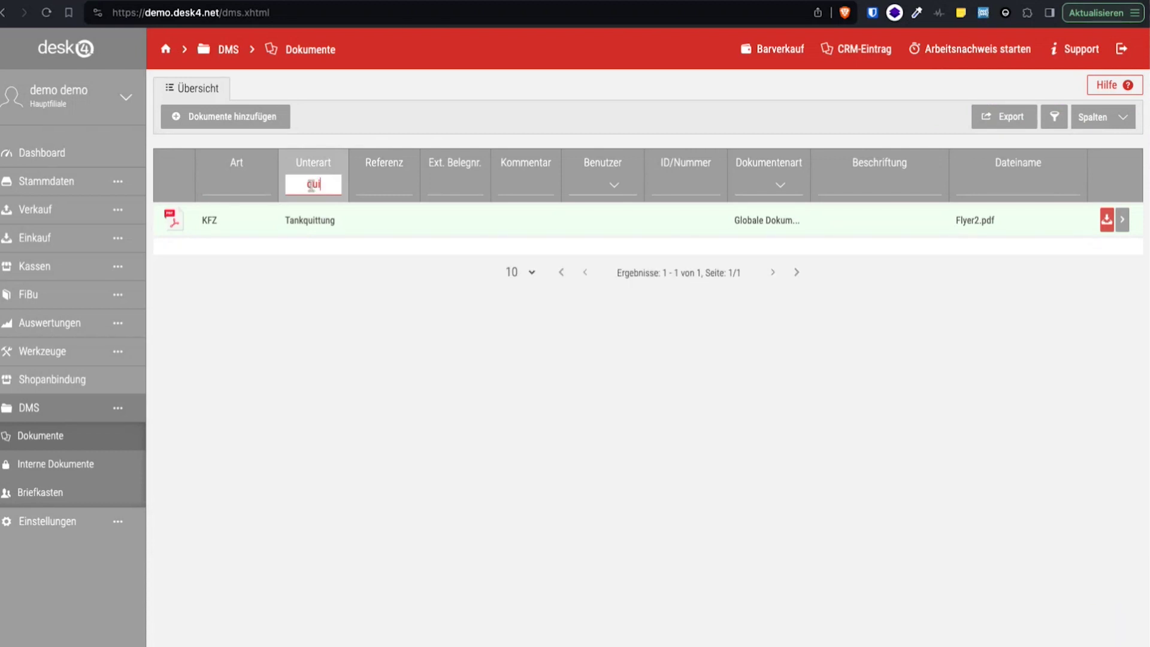
key("BackSpace")
key("BackSpace")
key("BackSpace")
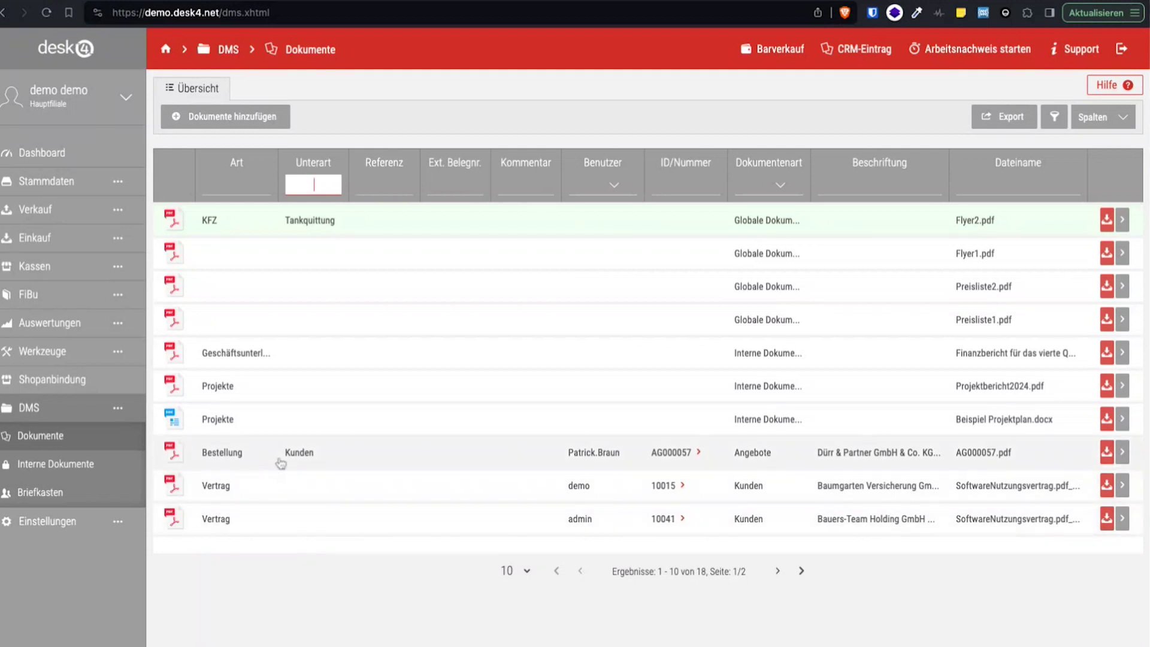
Open the DMS documents of the customer Arbeit AG in the master data and add the file Projektbericht2024.pdf.
left_click(48, 181)
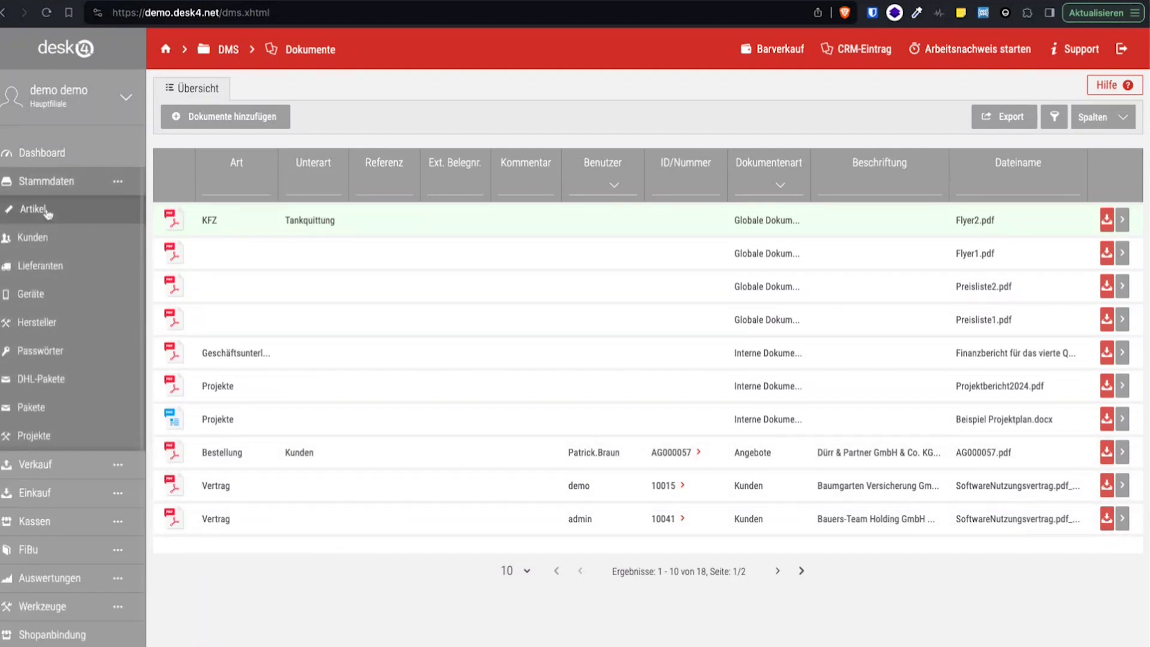
left_click(58, 245)
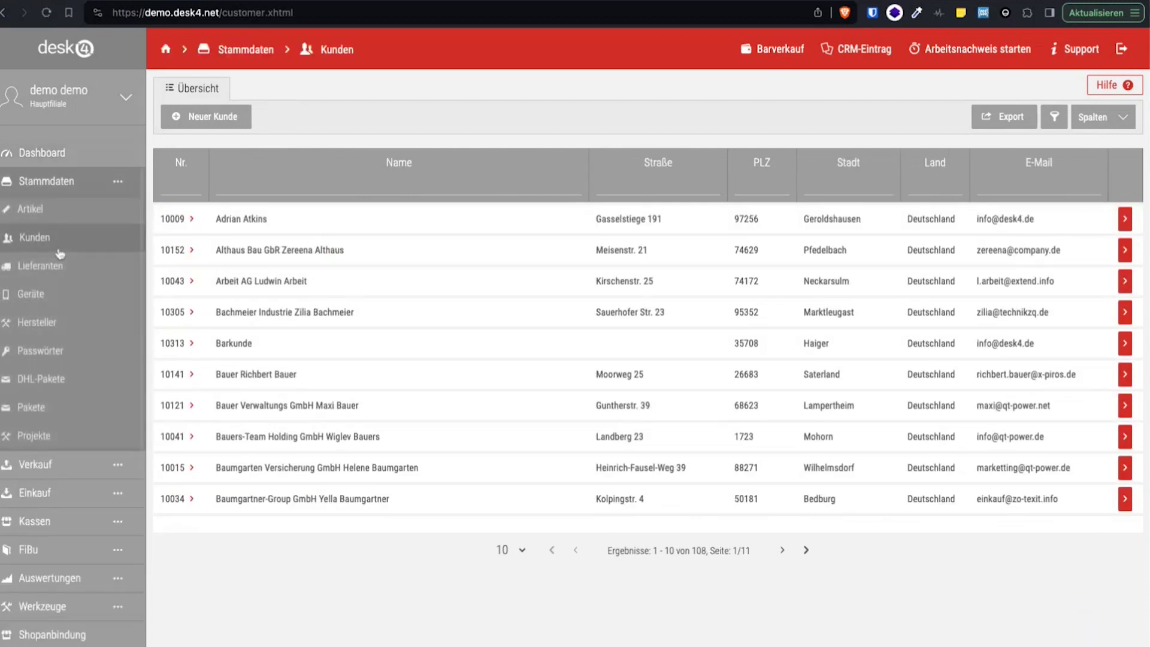
left_click(253, 281)
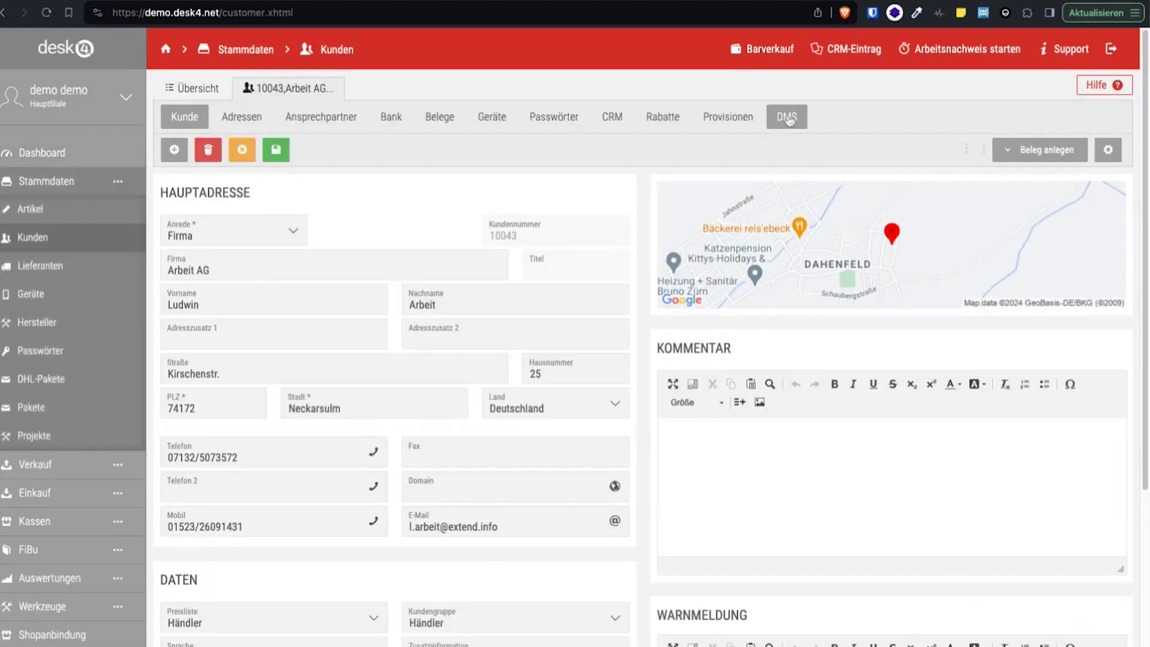
left_click(788, 118)
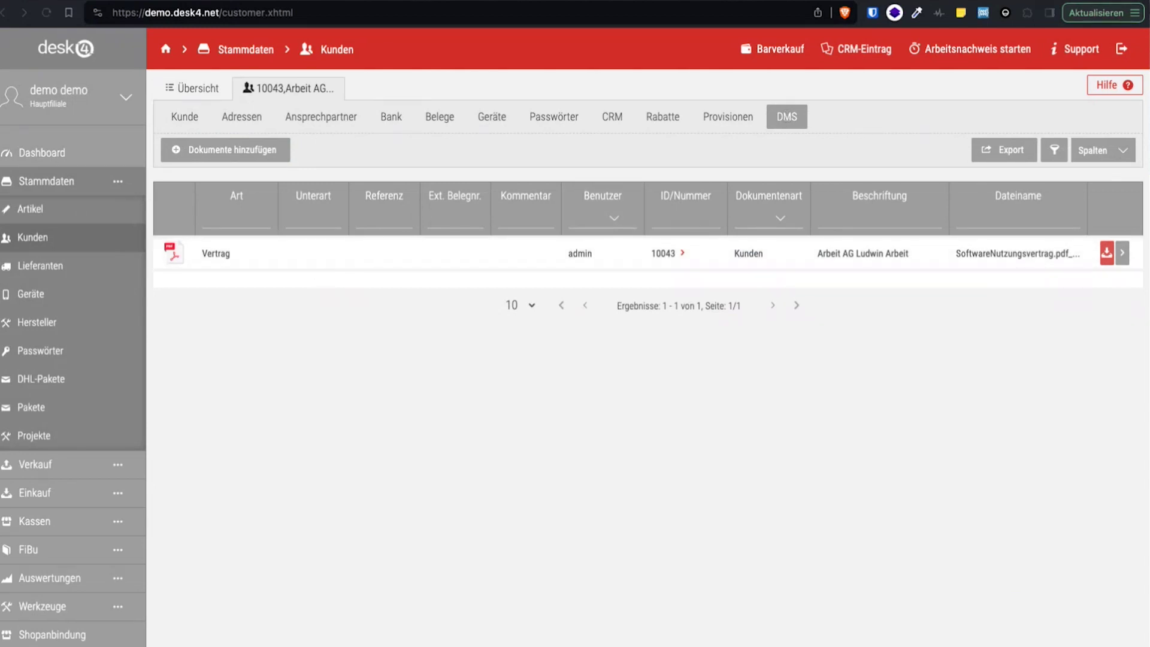
left_click_drag(869, 190, 479, 357)
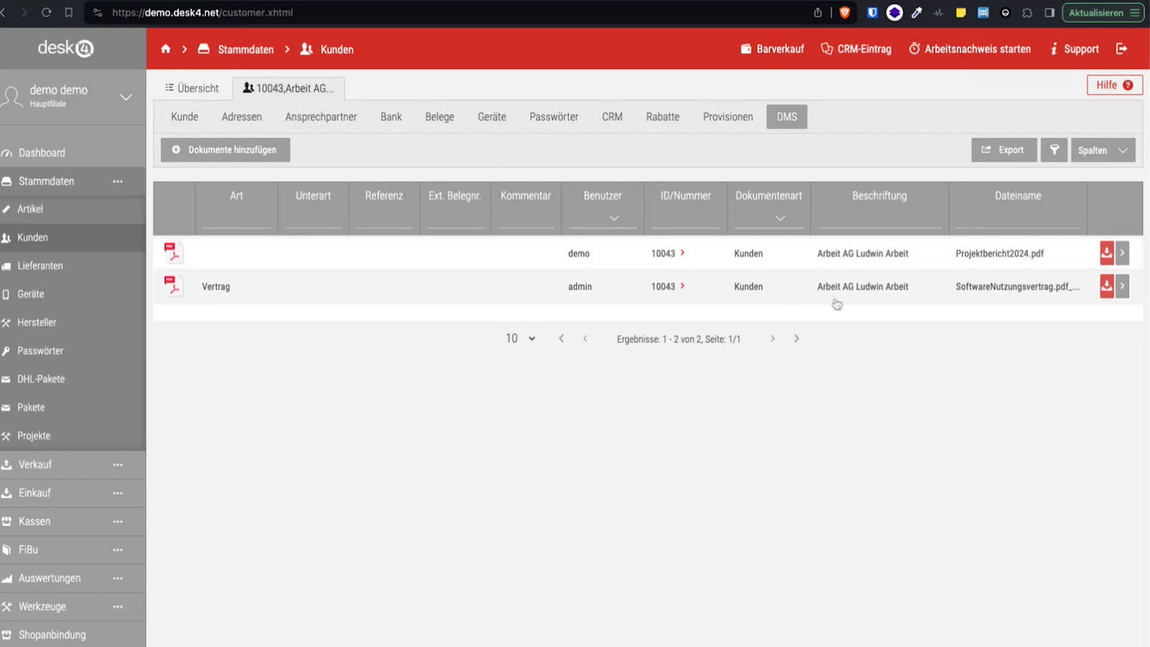
Open the customer's Projektbericht2024.pdf and go through its Referenz, Kommentar and Ext. Belegnr. fields and the filing option.
left_click(1123, 254)
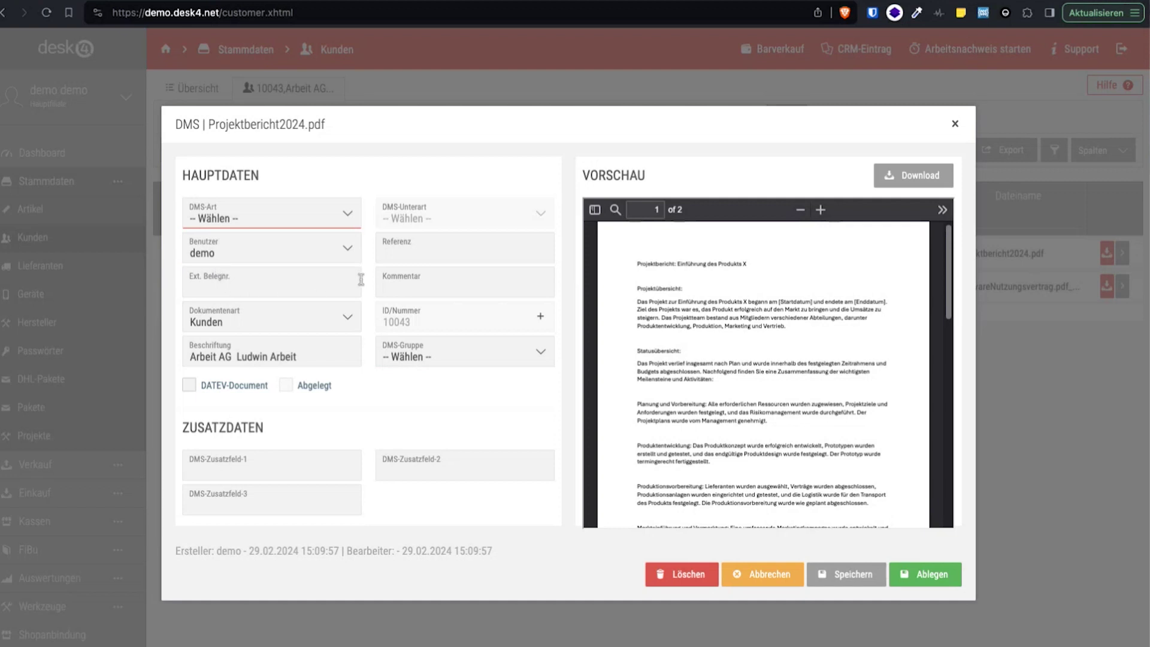
left_click(404, 253)
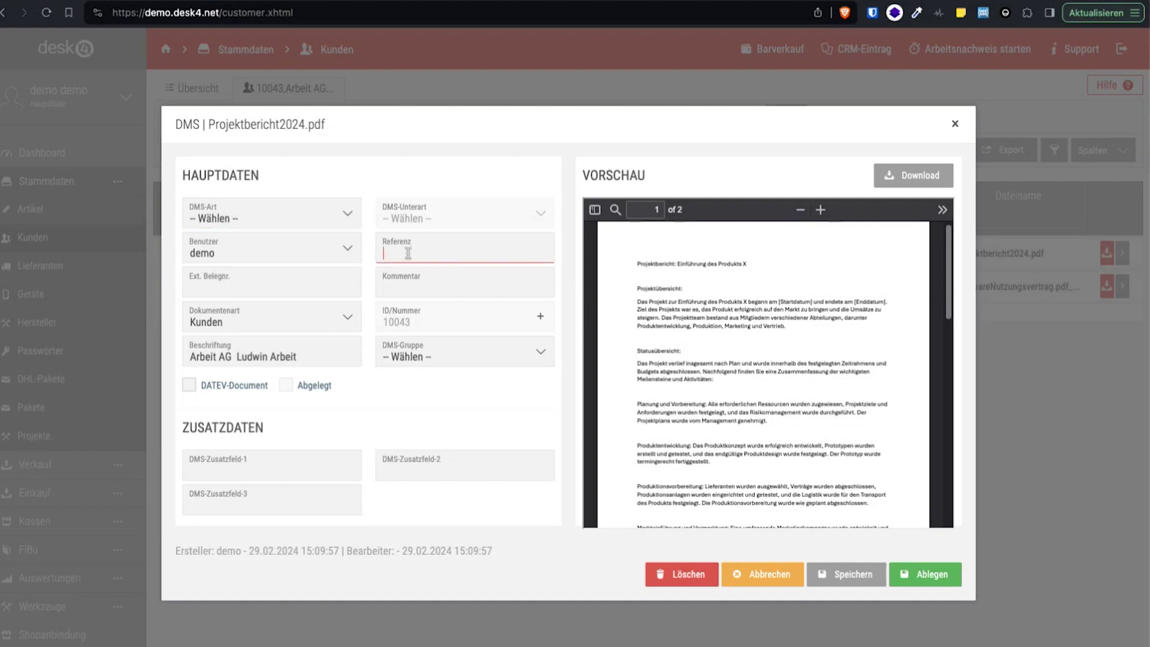
left_click(411, 285)
left_click(234, 287)
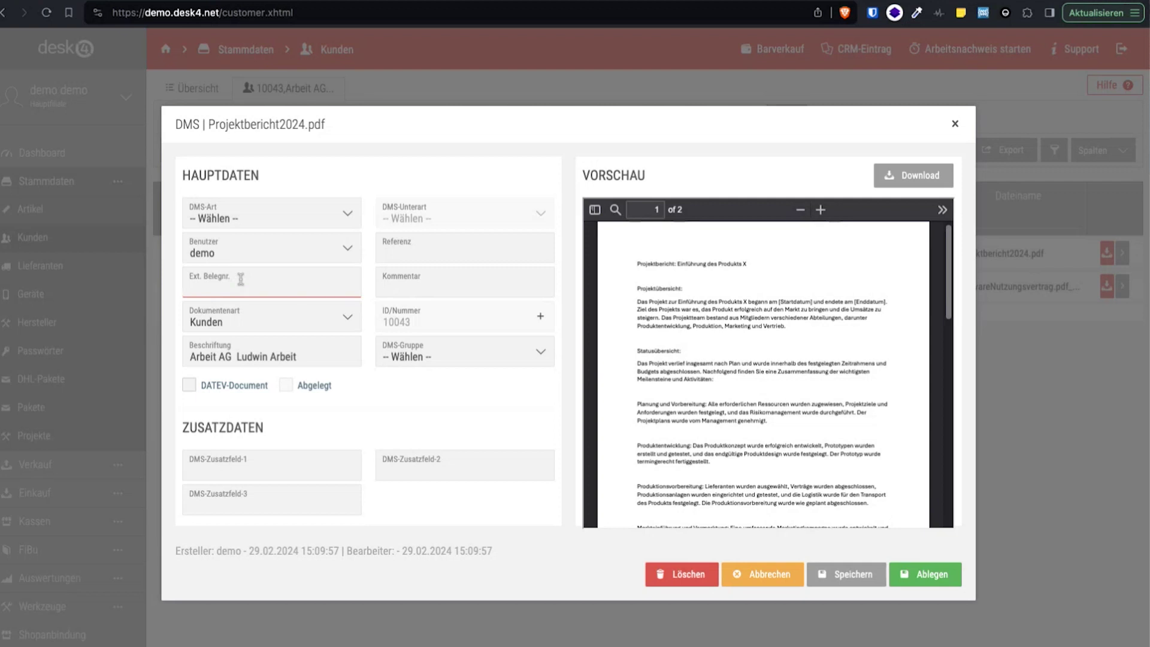
left_click(921, 581)
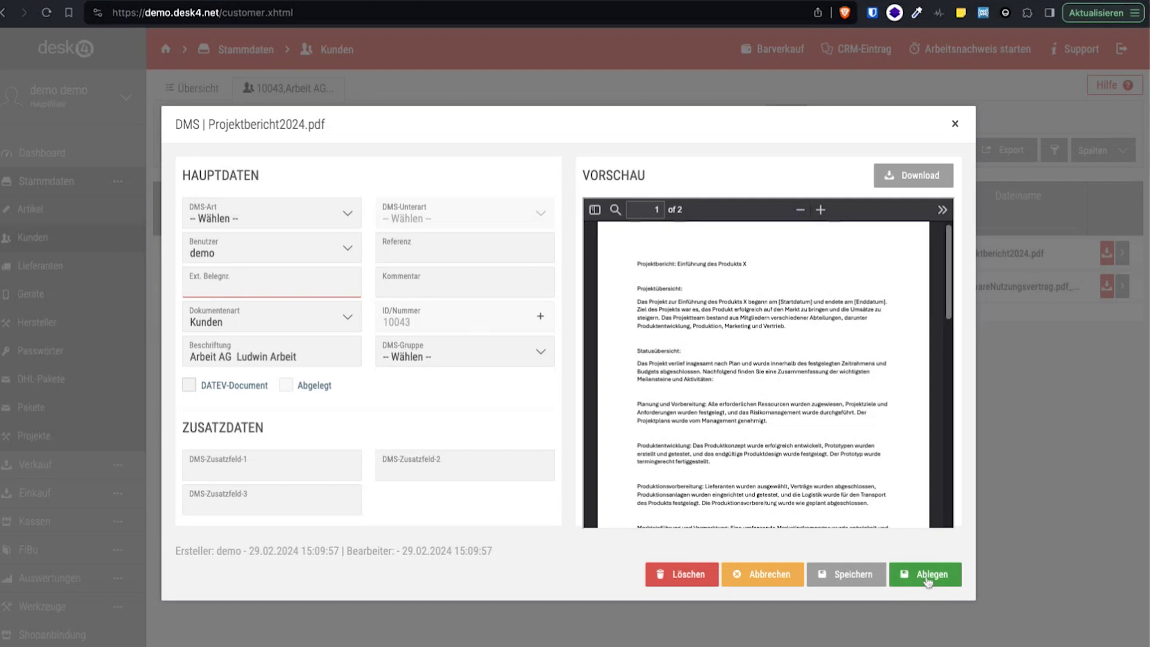
Assign Projektbericht2024.pdf to another employee as Benutzer and save the document.
left_click(348, 251)
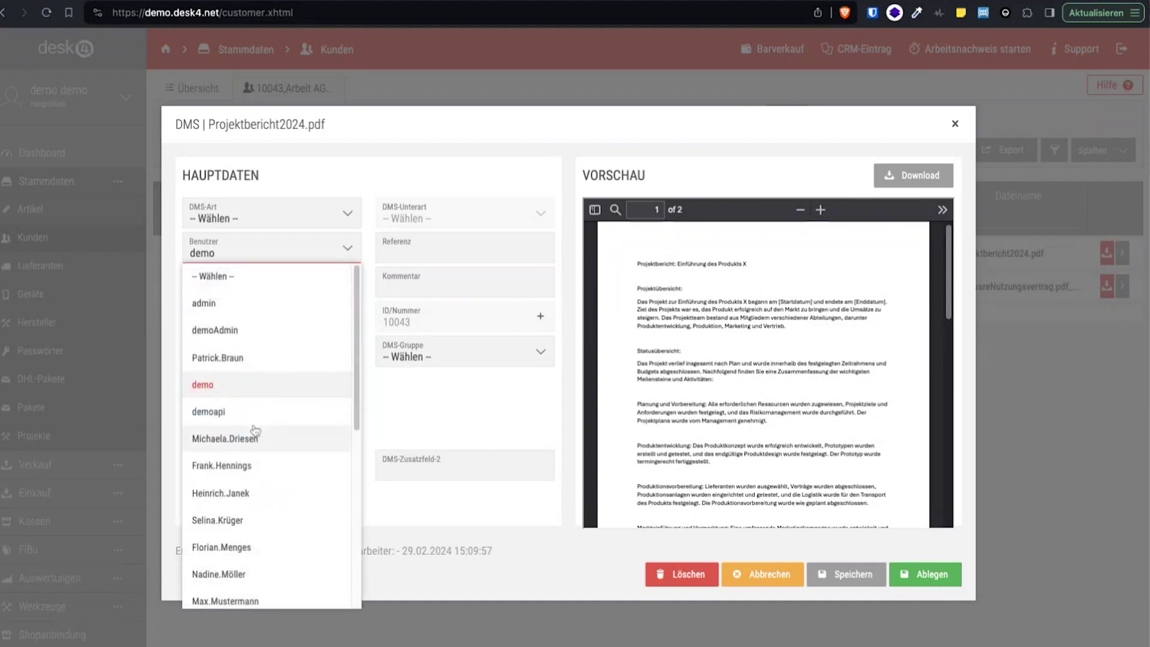
left_click(253, 448)
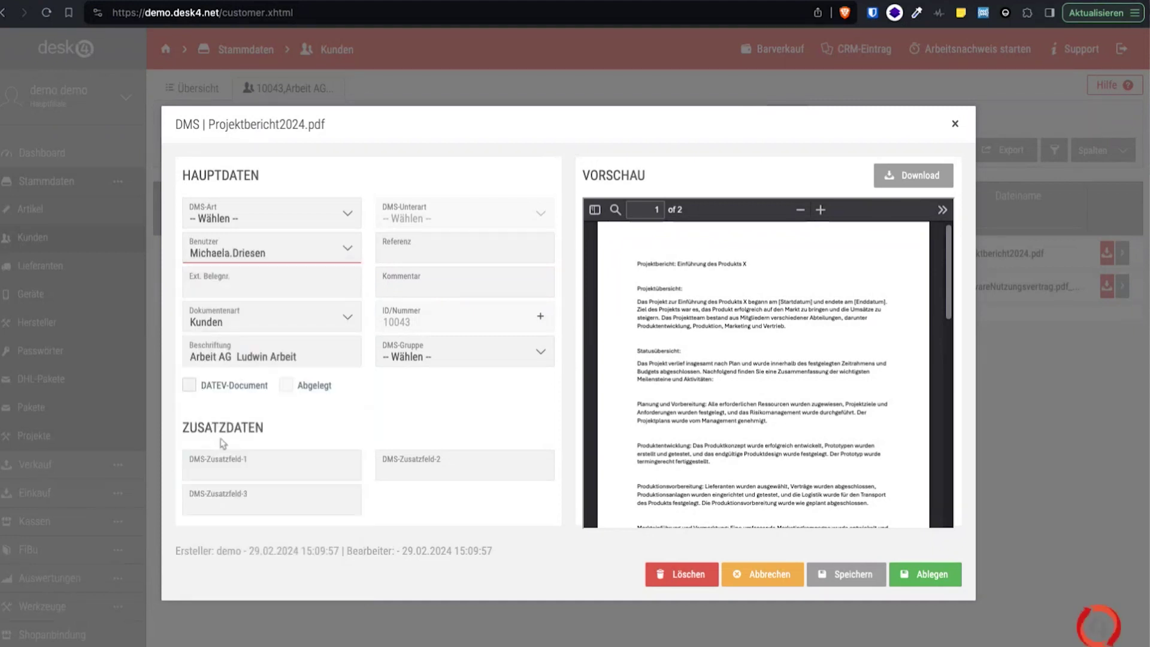
left_click(842, 575)
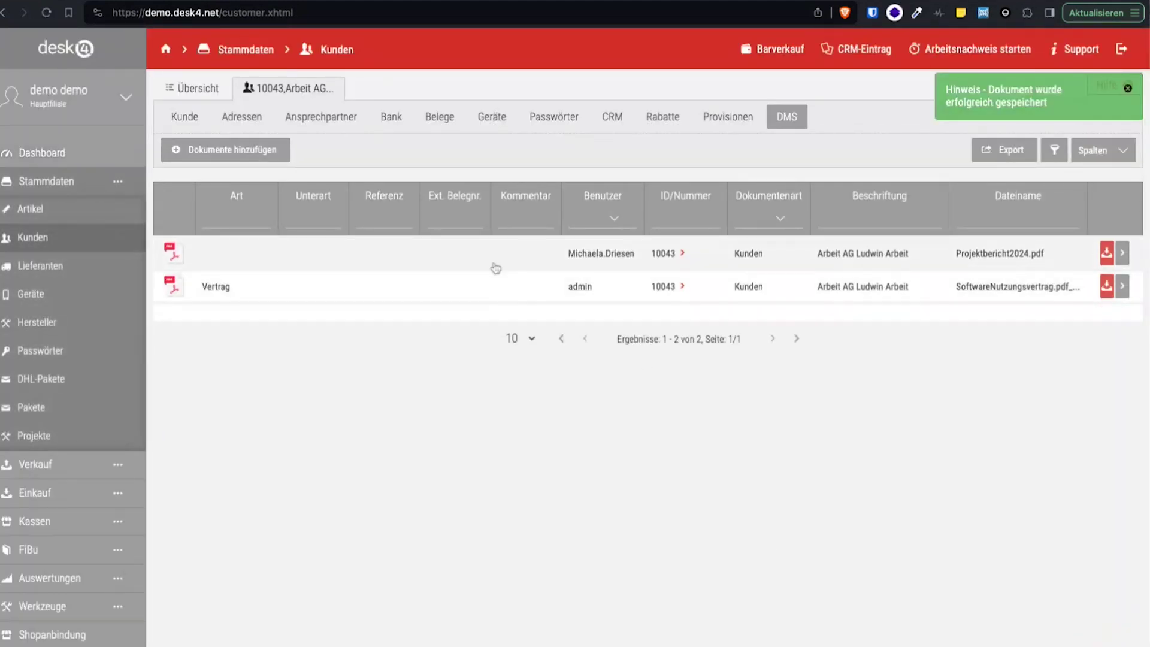
In the DMS Briefkasten, show the documents of all employees and open the Projektbericht2024.pdf belonging to Arbeit AG.
scroll(72, 605, "down", 1)
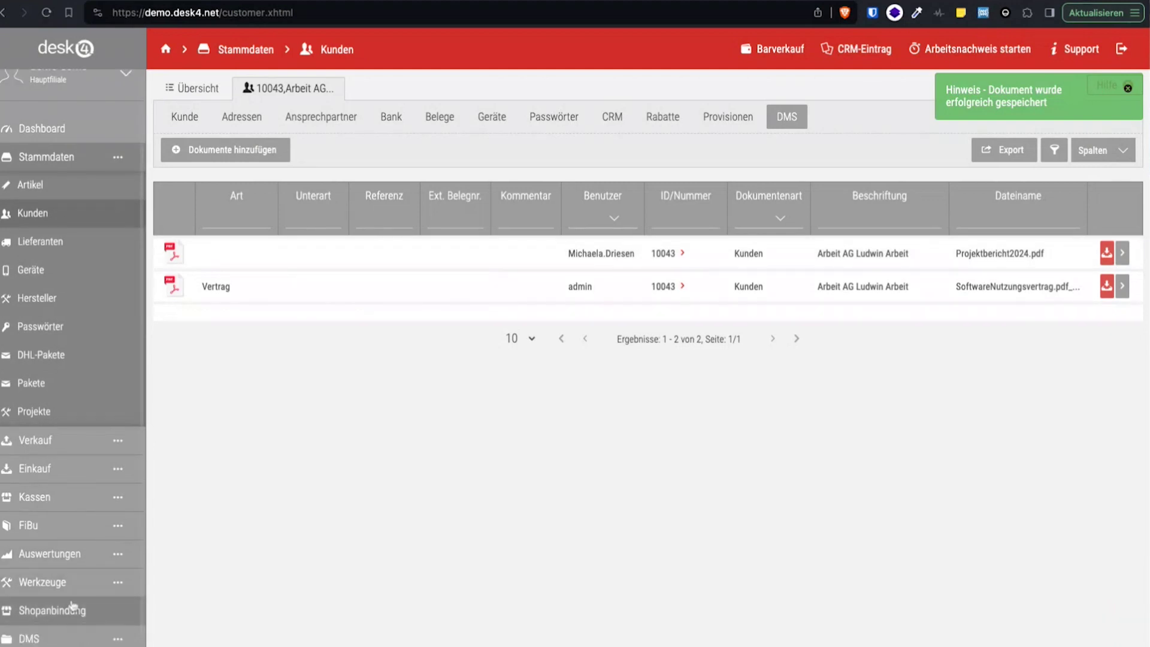
left_click(59, 638)
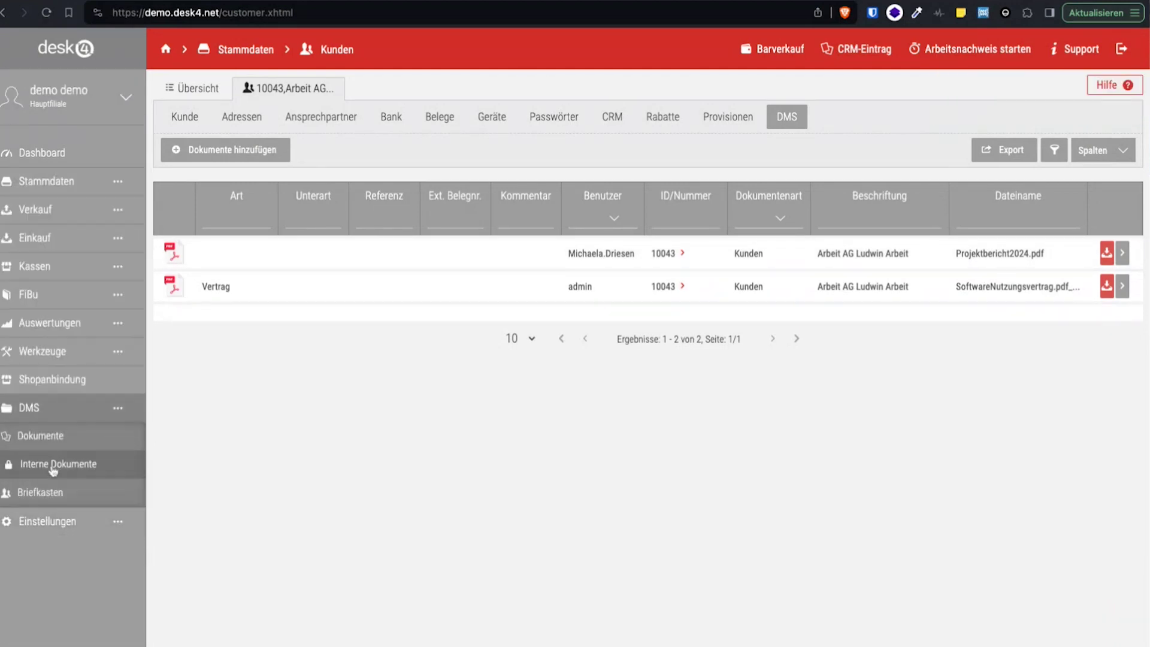
left_click(47, 497)
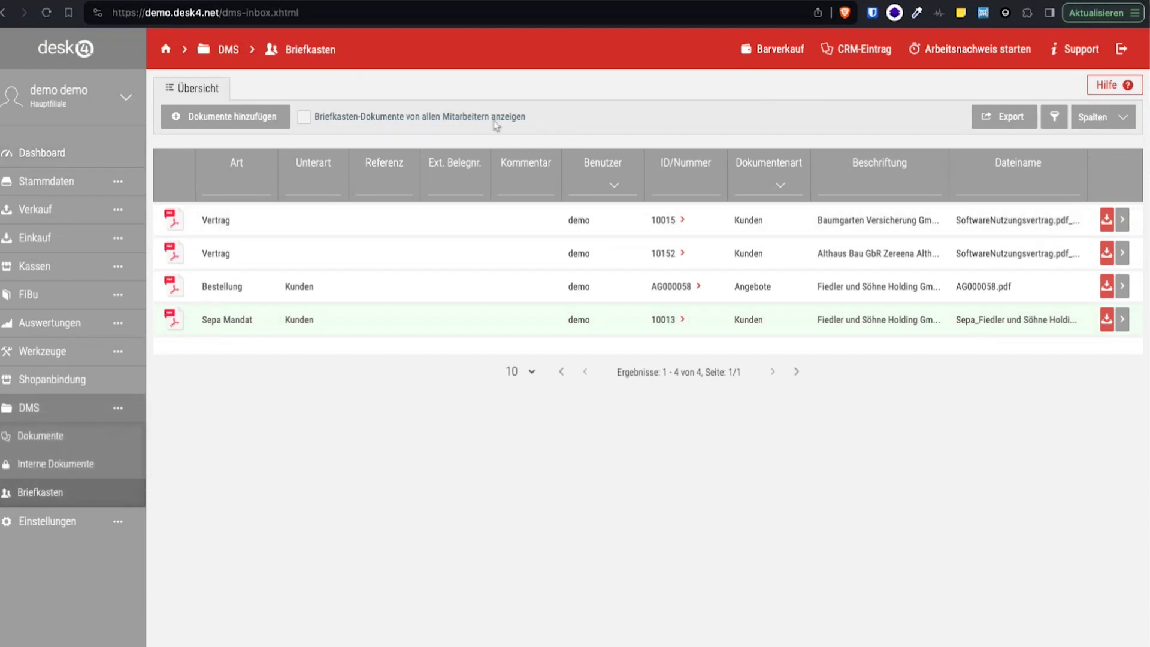
left_click(305, 117)
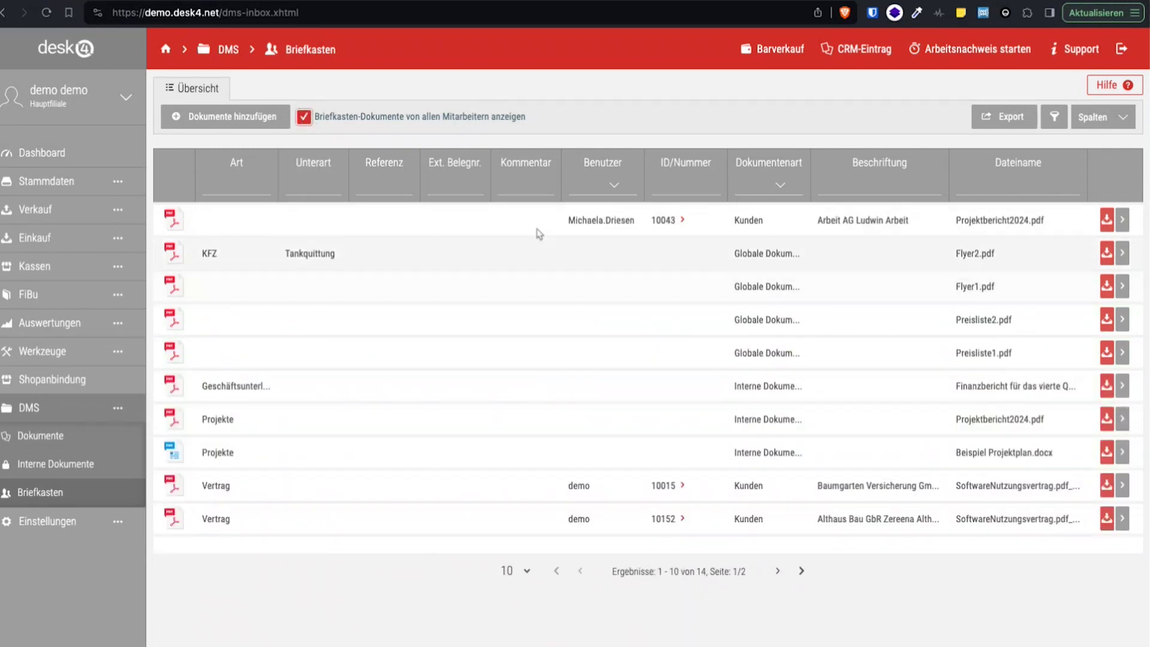
left_click(610, 226)
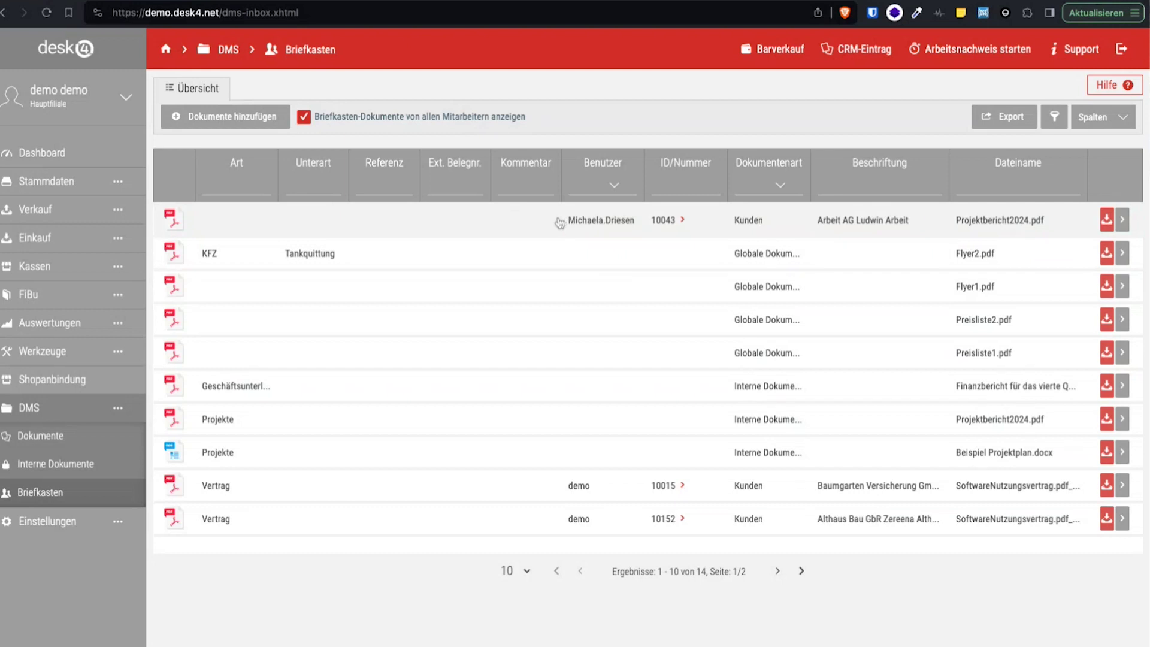
left_click(533, 221)
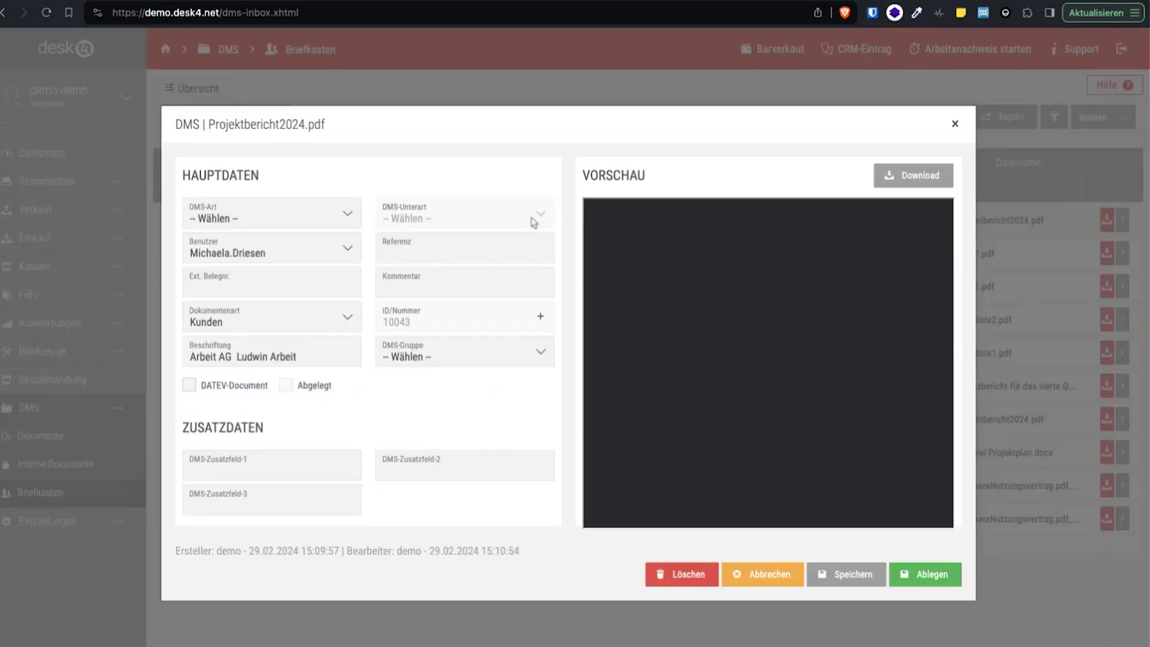
File the Projektbericht2024.pdf of Arbeit AG from the Briefkasten and look it up in the DMS document overview and the customer's DMS documents.
left_click(925, 576)
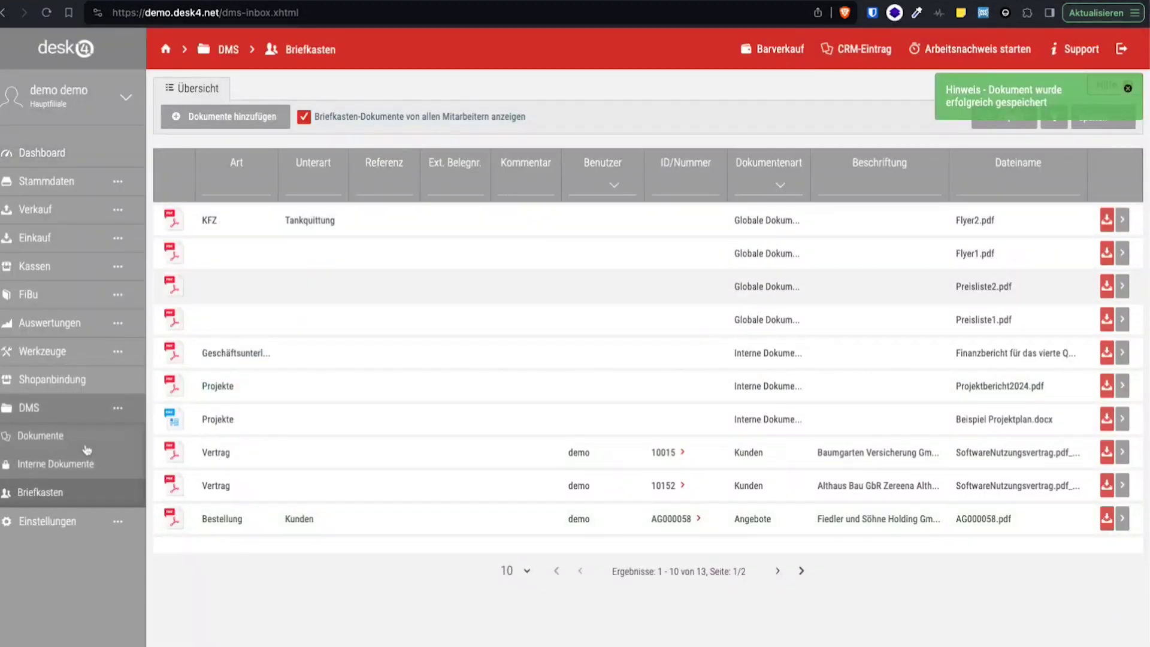
left_click(81, 437)
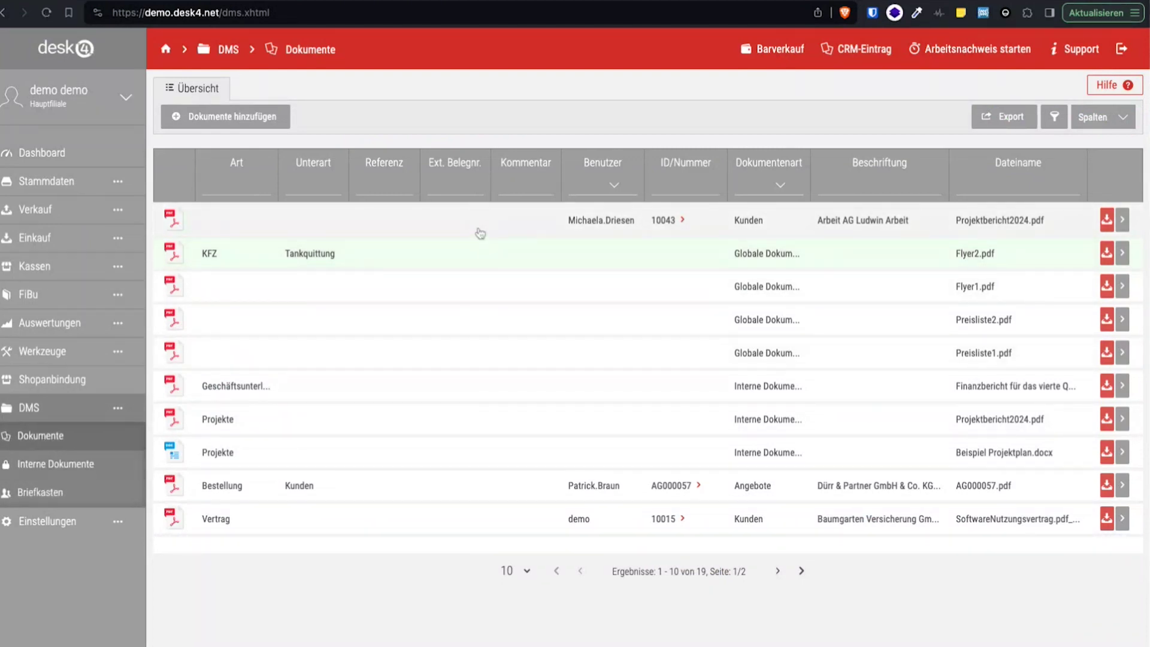
left_click(41, 185)
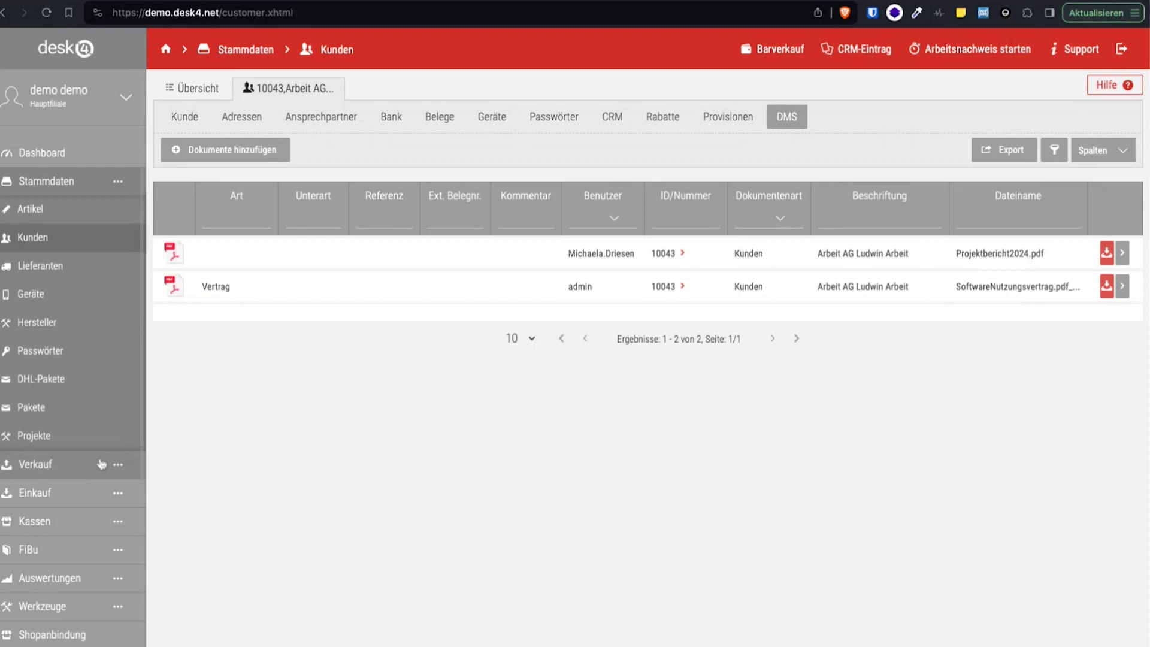
Open the DMS documents of the Auftrag of Fiedler und Söhne Holding GmbH dated 21.02.2024 and add the Sepa_Fiedler PDF file.
left_click(70, 463)
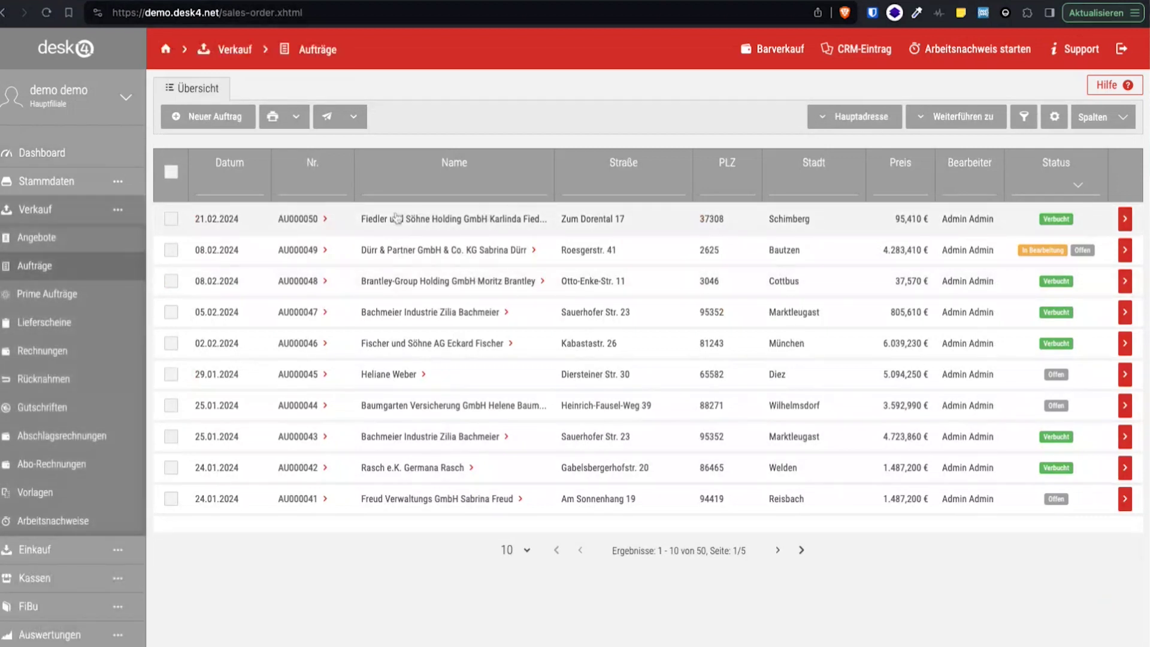
left_click(397, 218)
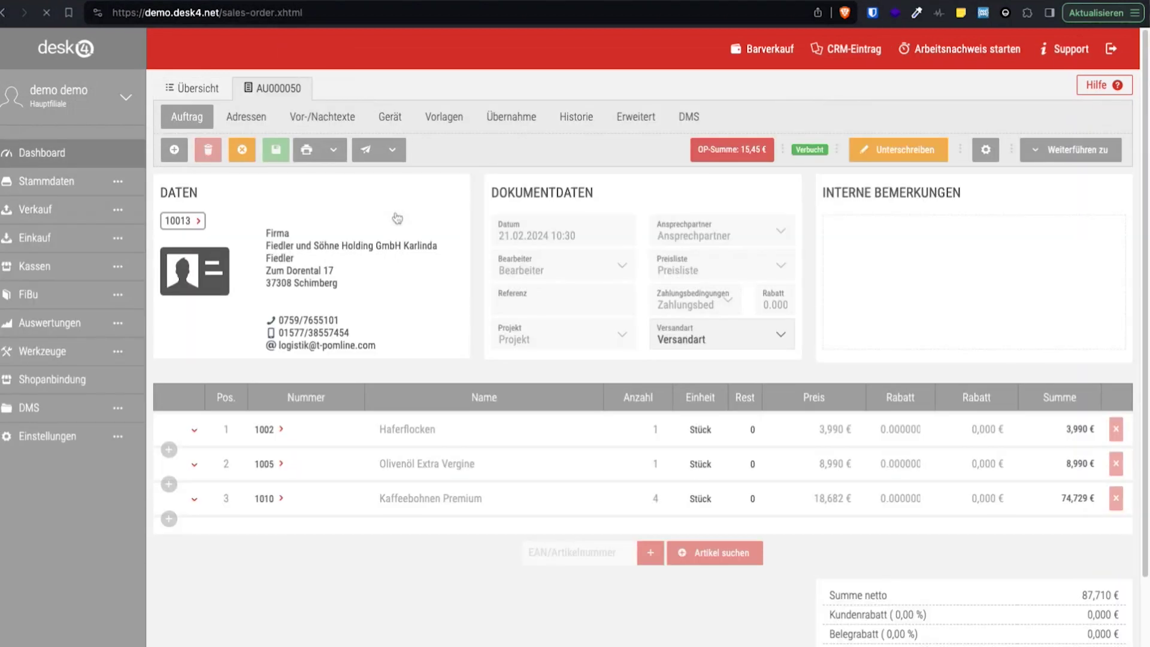
left_click(688, 117)
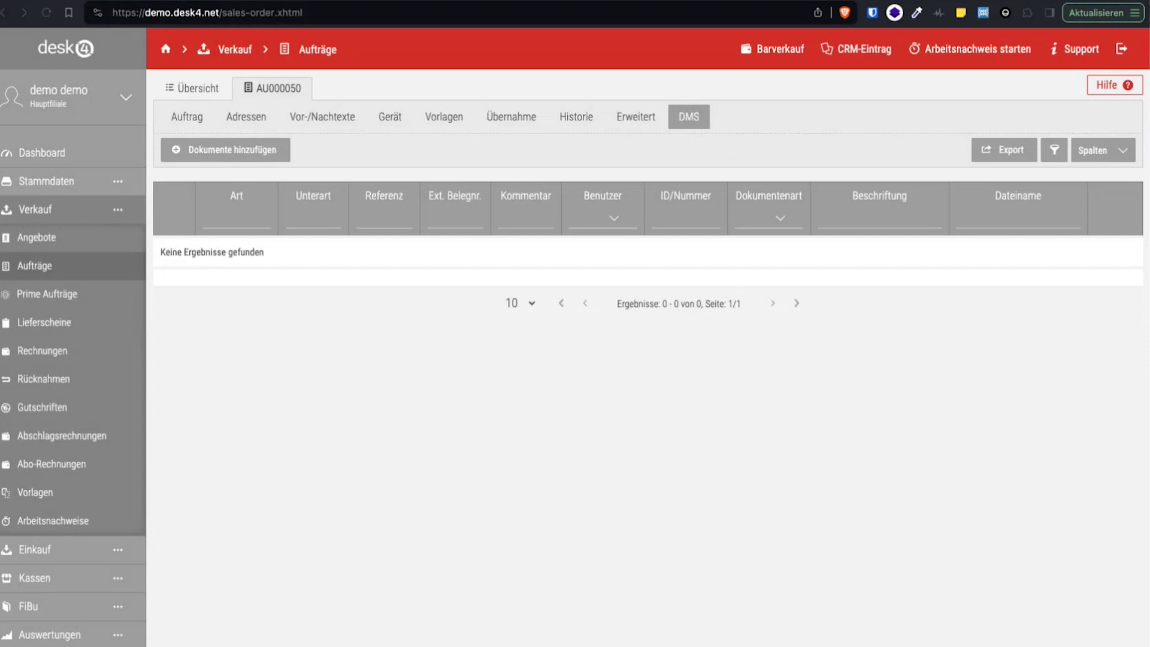
left_click_drag(1104, 104, 497, 482)
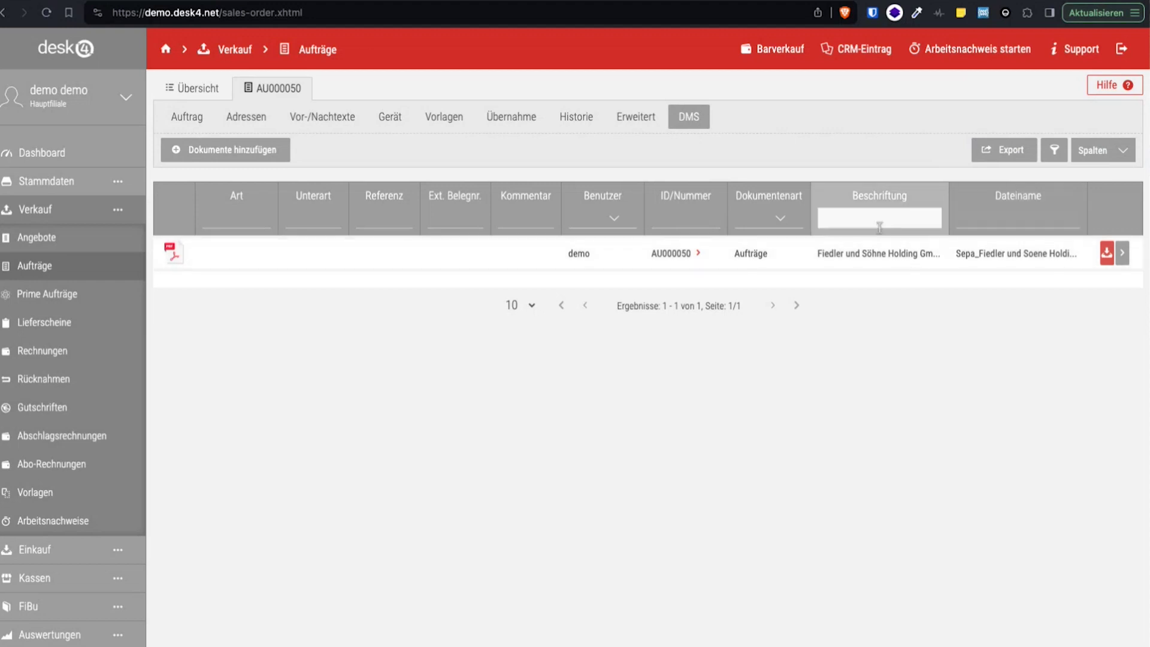
left_click(1018, 219)
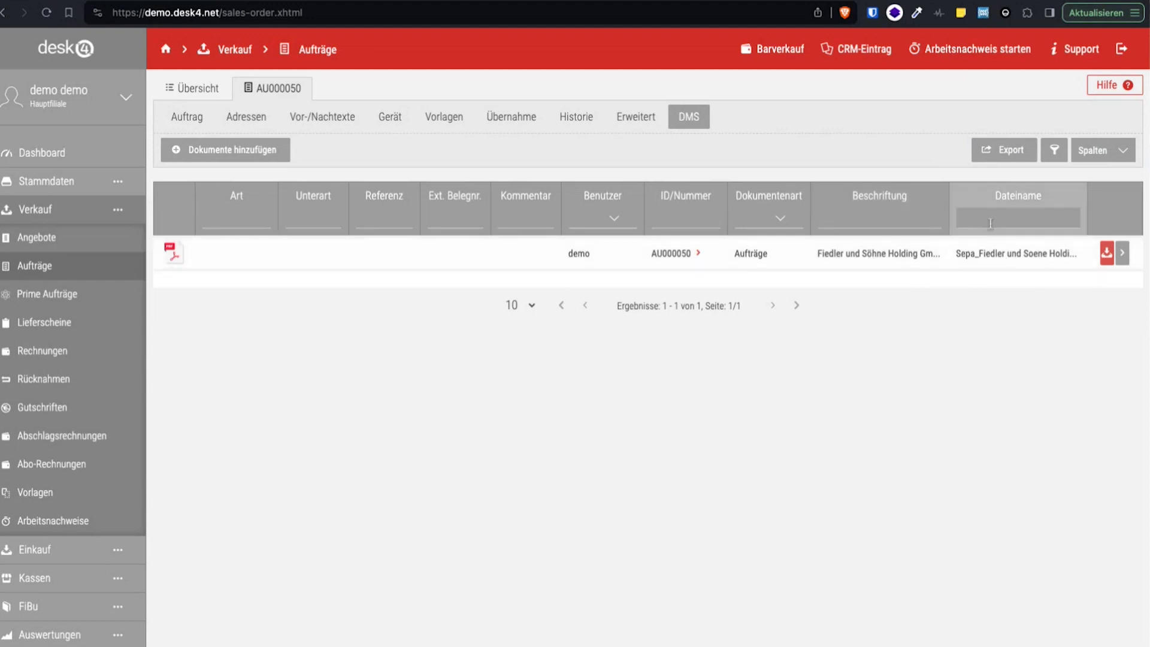
left_click(1016, 254)
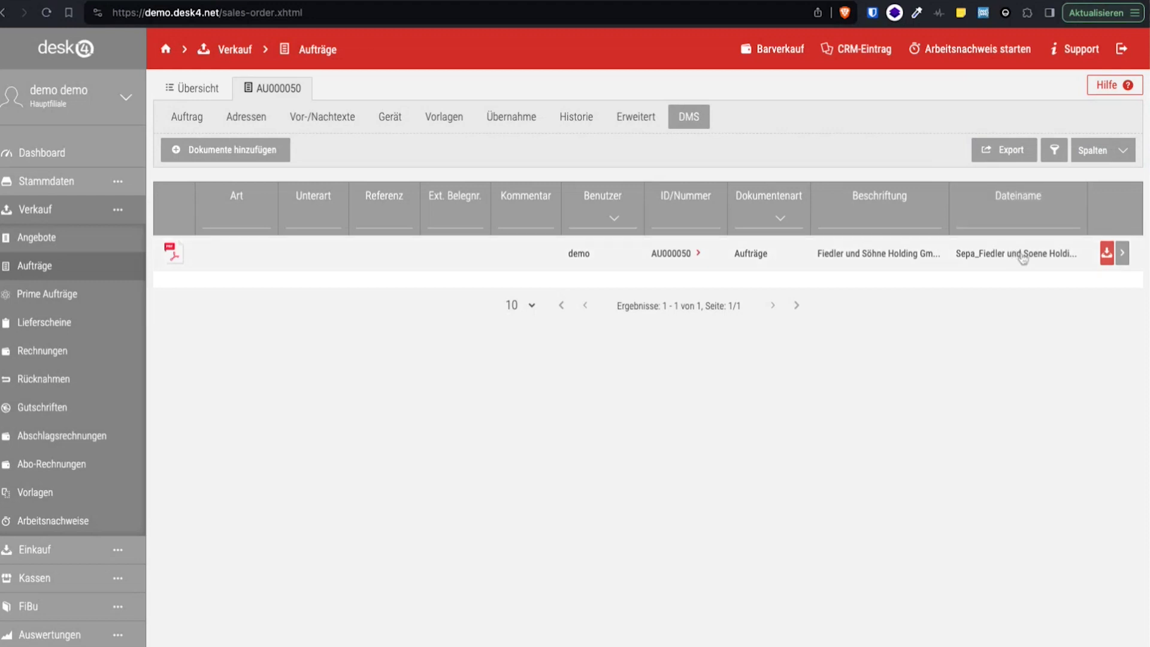
left_click(1014, 219)
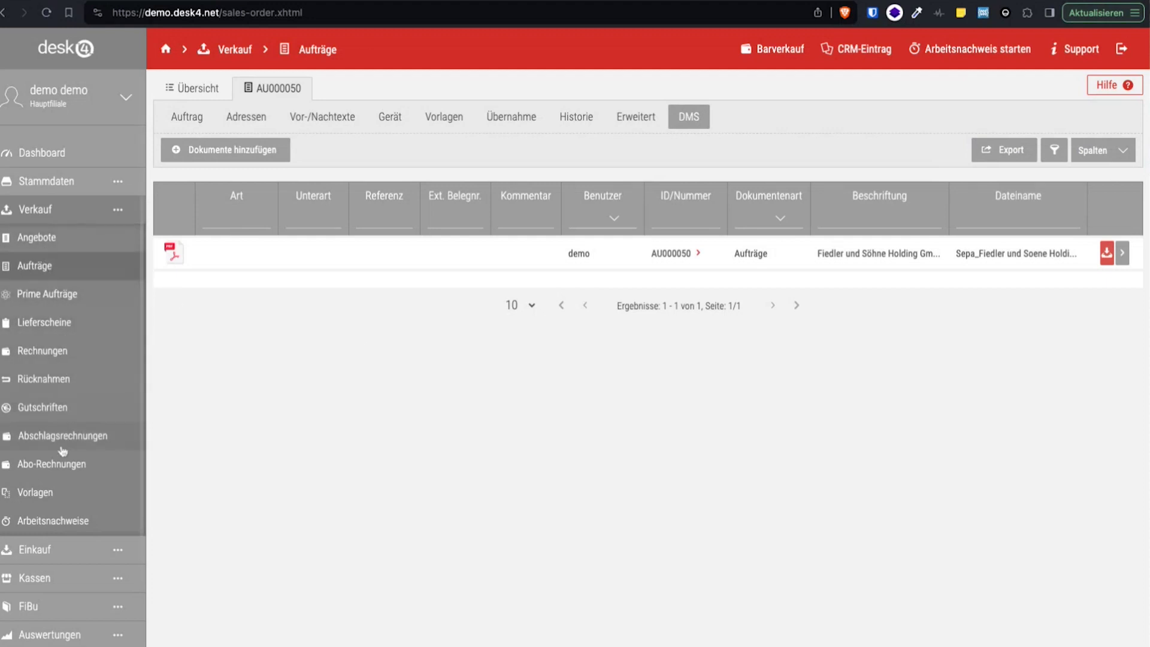
Open the DMS documents of the uppermost Arbeitsnachweis dated 29.02.2024.
left_click(54, 522)
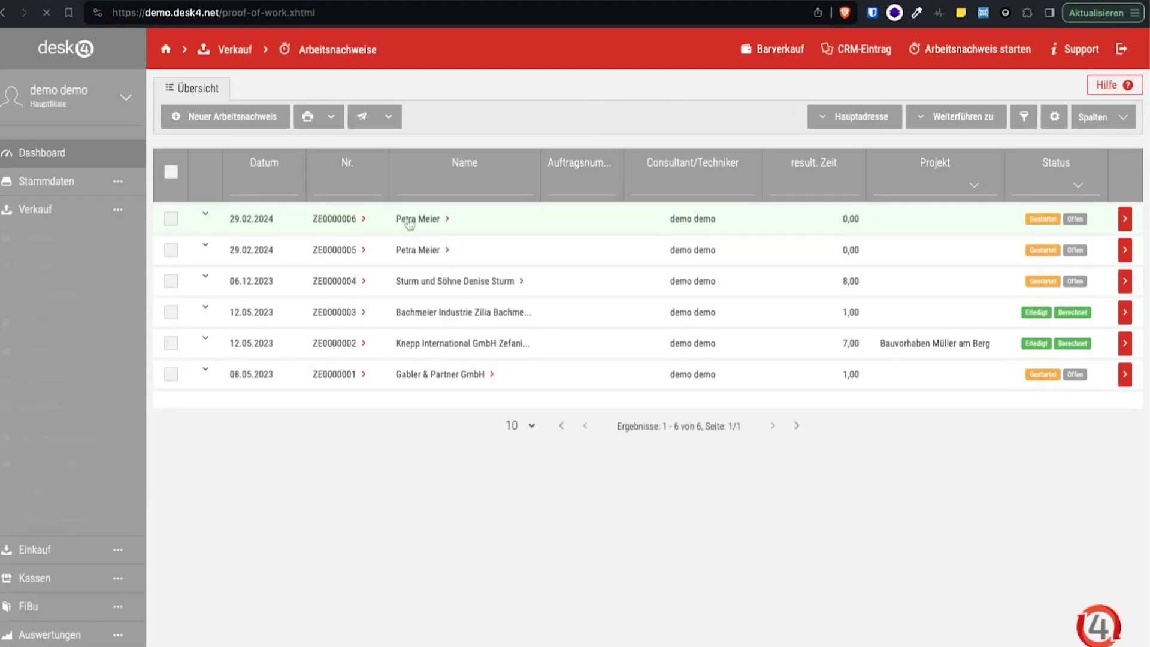
left_click(421, 229)
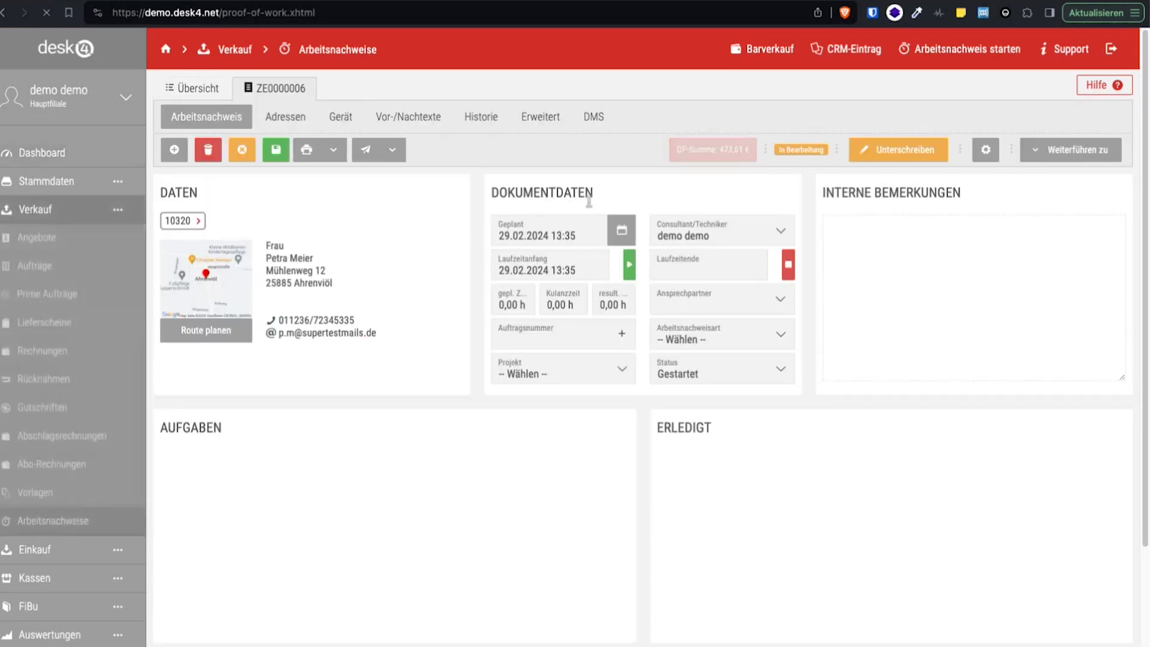
left_click(599, 118)
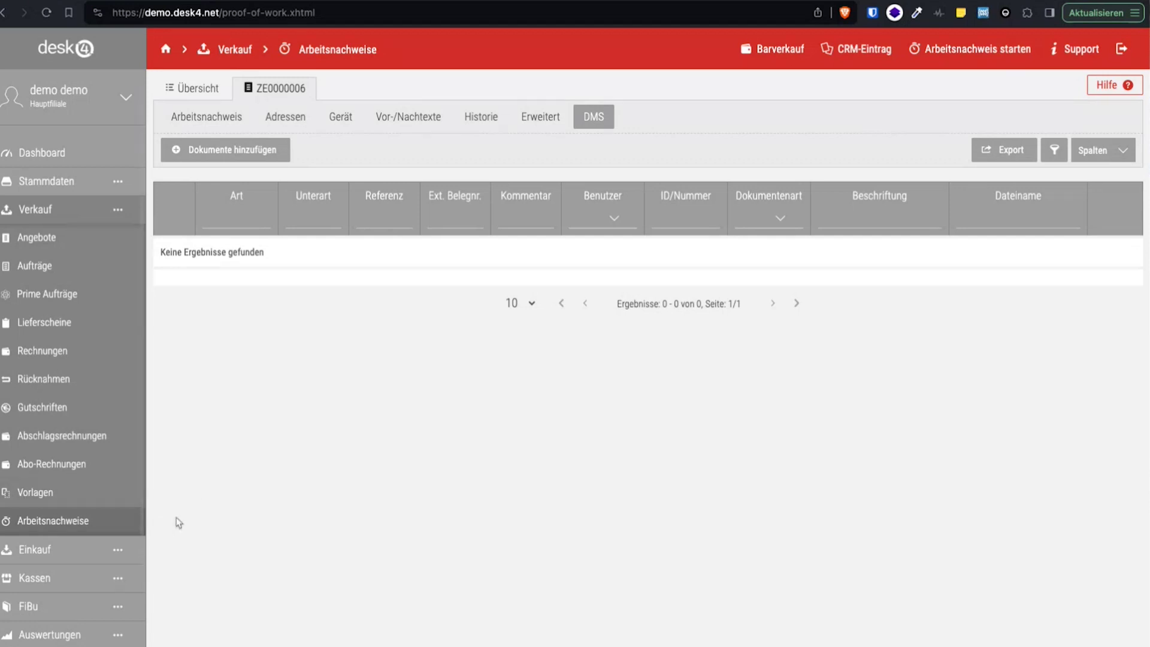
Open the DMS documents of the Eingangsrechnung of Schrauben und Zieher OHG dated 19.10.2023 and add the file AG000058.pdf.
left_click(57, 549)
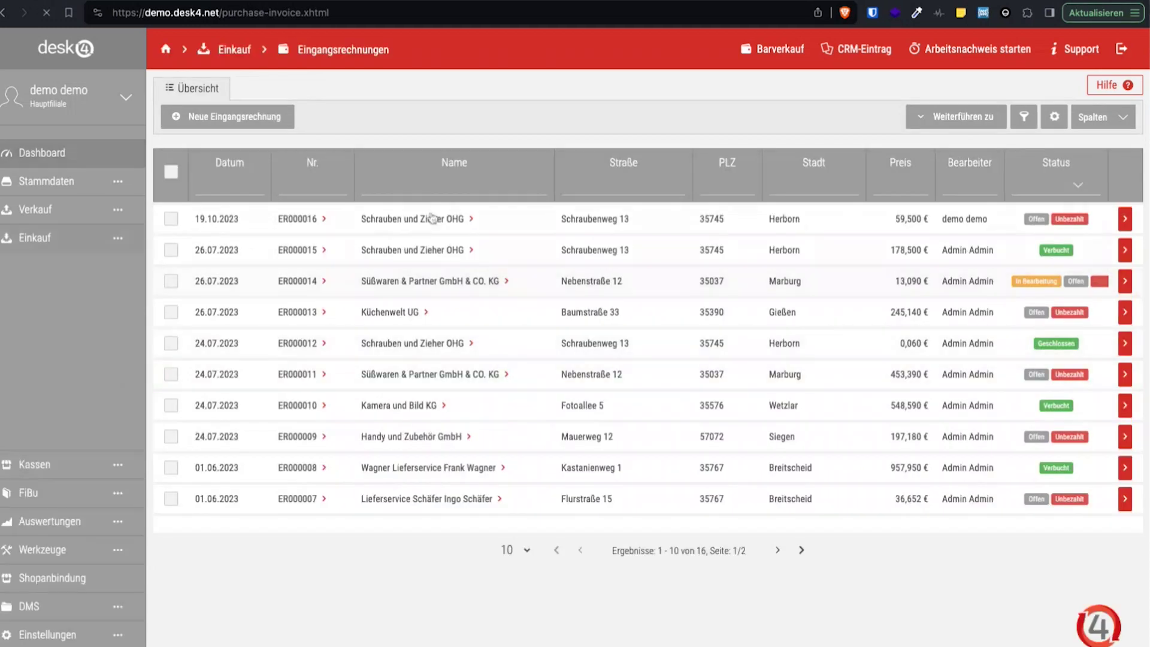
left_click(386, 222)
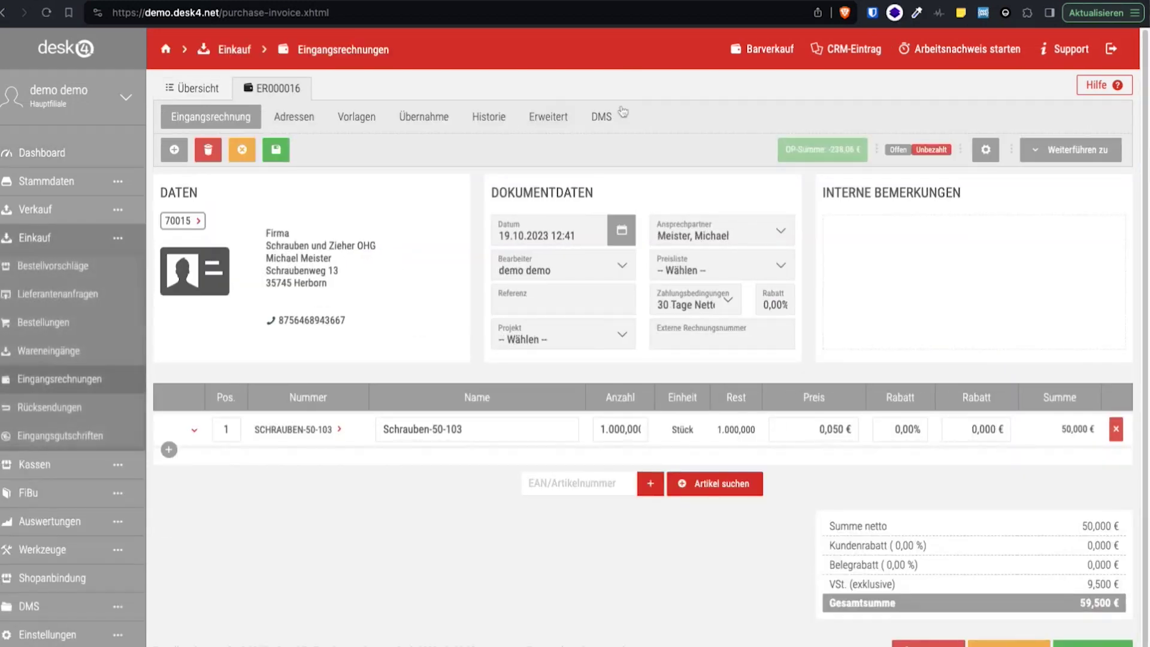
left_click(601, 116)
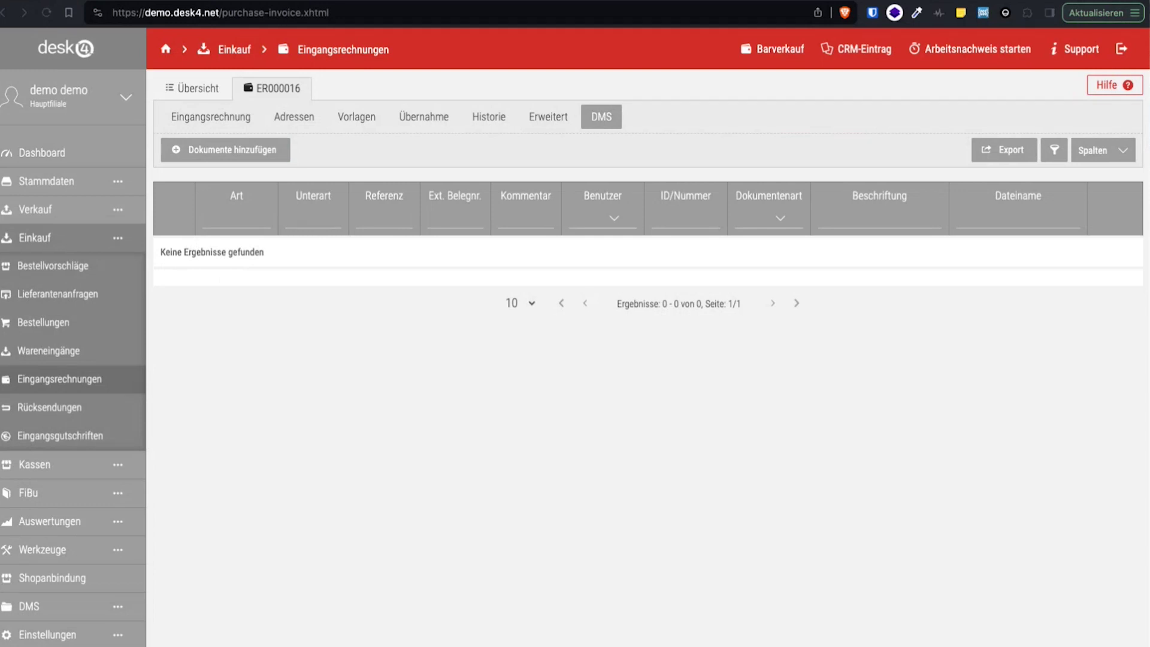
left_click_drag(1054, 183, 629, 339)
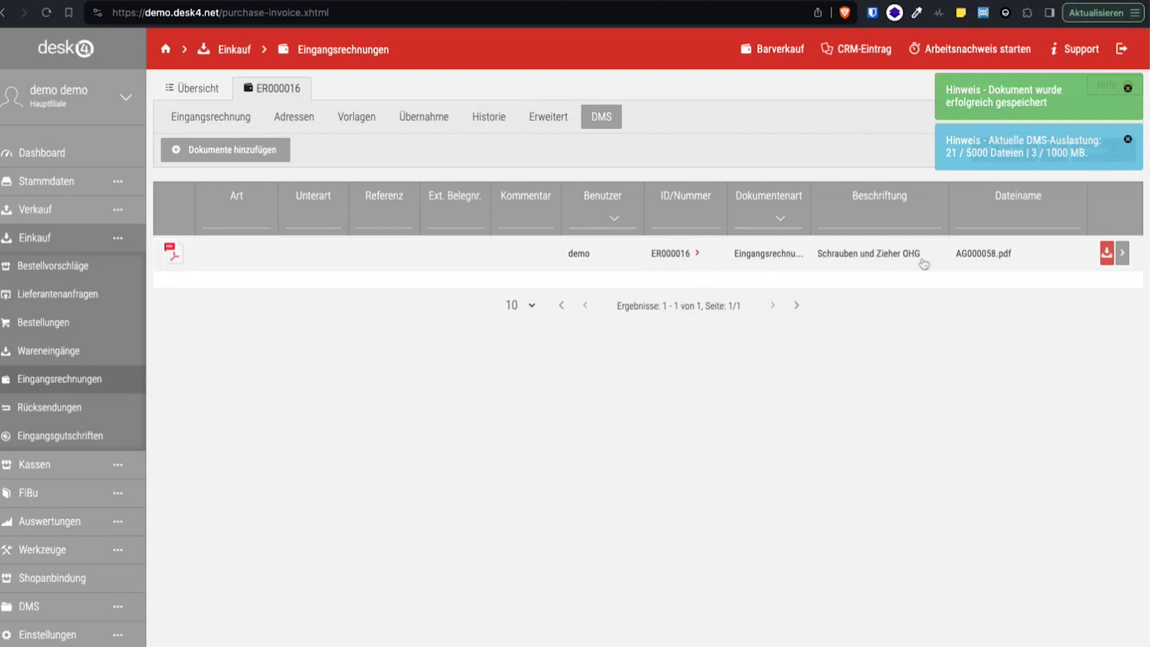
Mark AG000058.pdf of the Eingangsrechnung as a DATEV-Document and save it.
left_click(1122, 253)
left_click(190, 385)
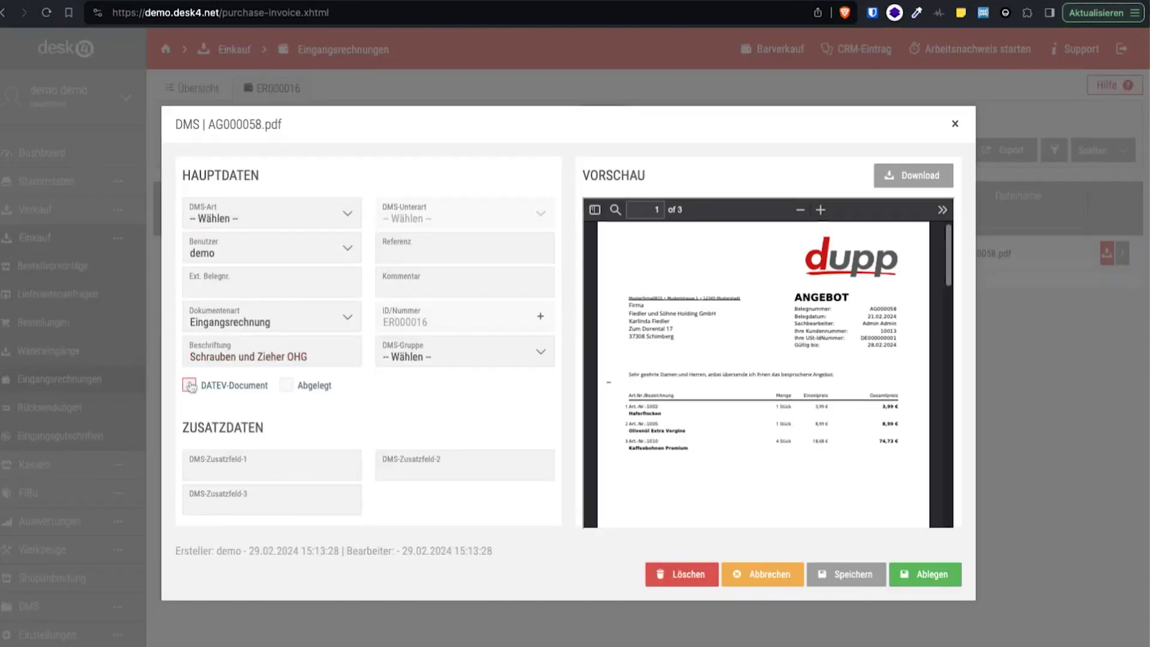
left_click(846, 574)
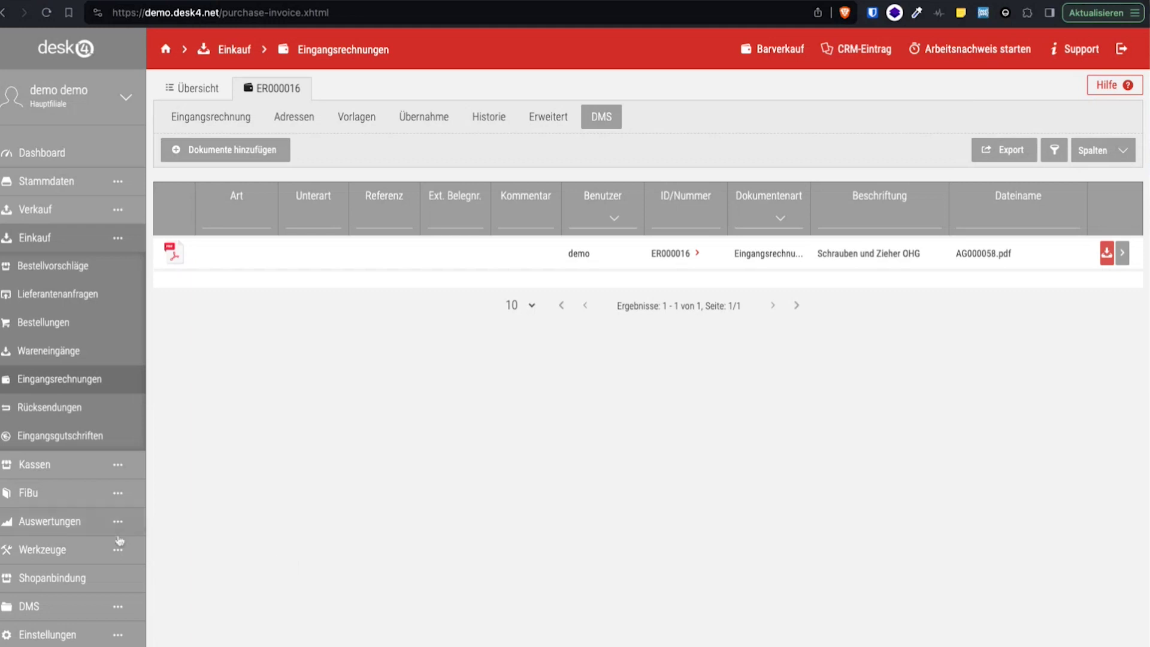
In Datev Online, list the records of Dokumenttyp DMS and transfer the Eingangsrechnung document to the list for sending.
left_click(29, 494)
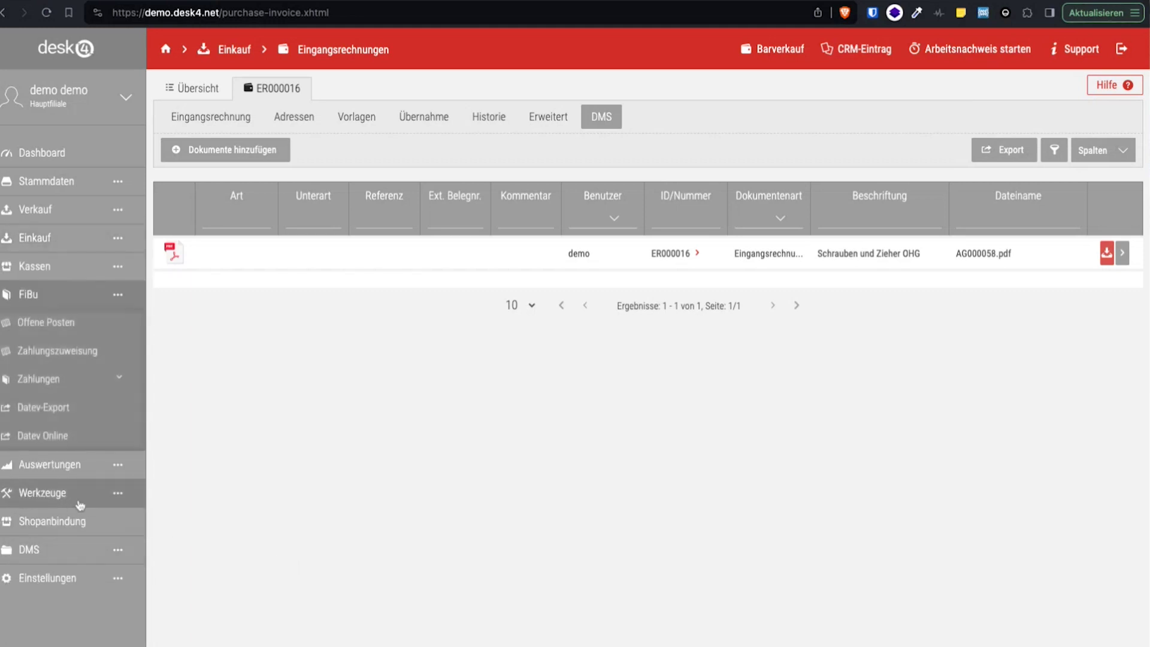
left_click(32, 439)
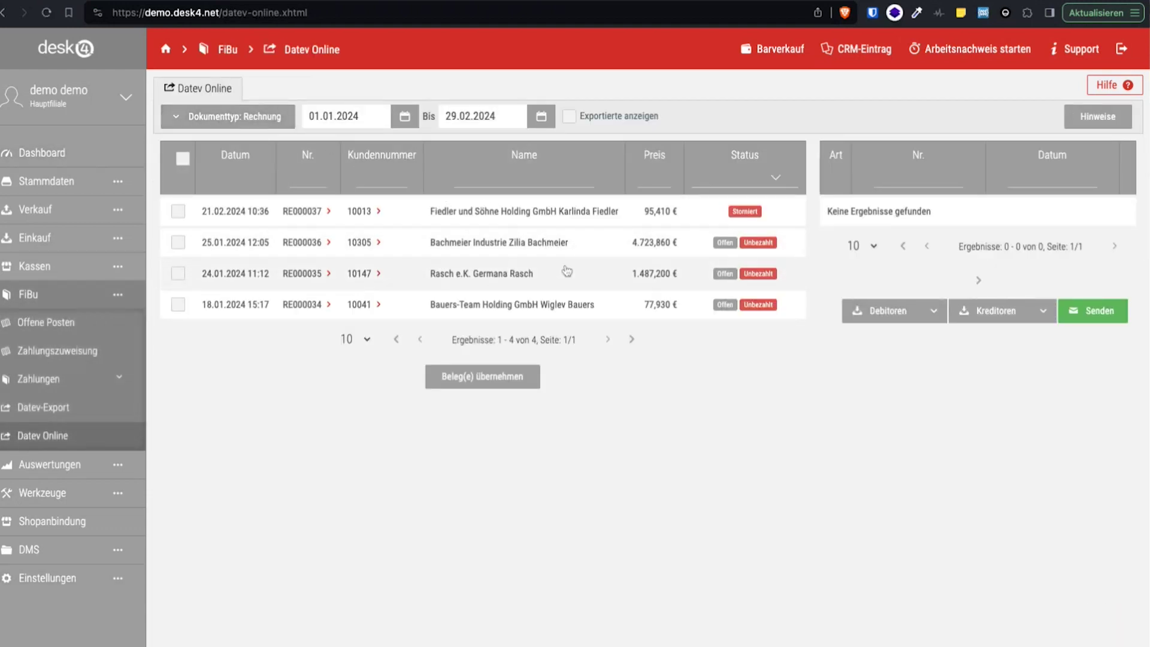
left_click(212, 123)
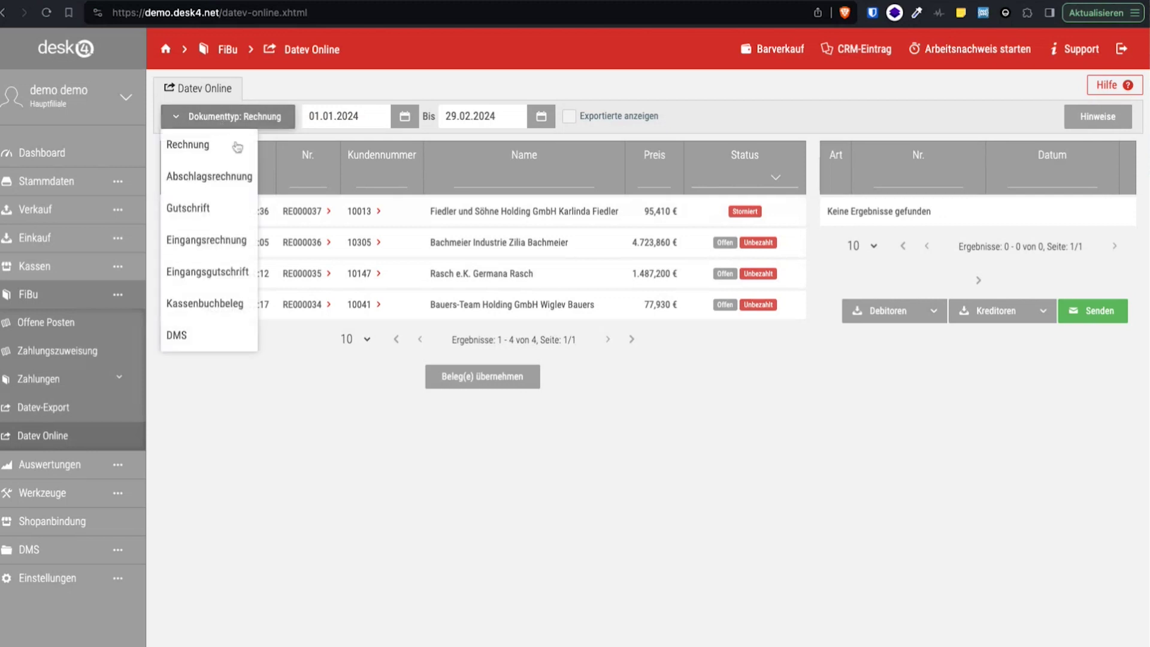
left_click(215, 334)
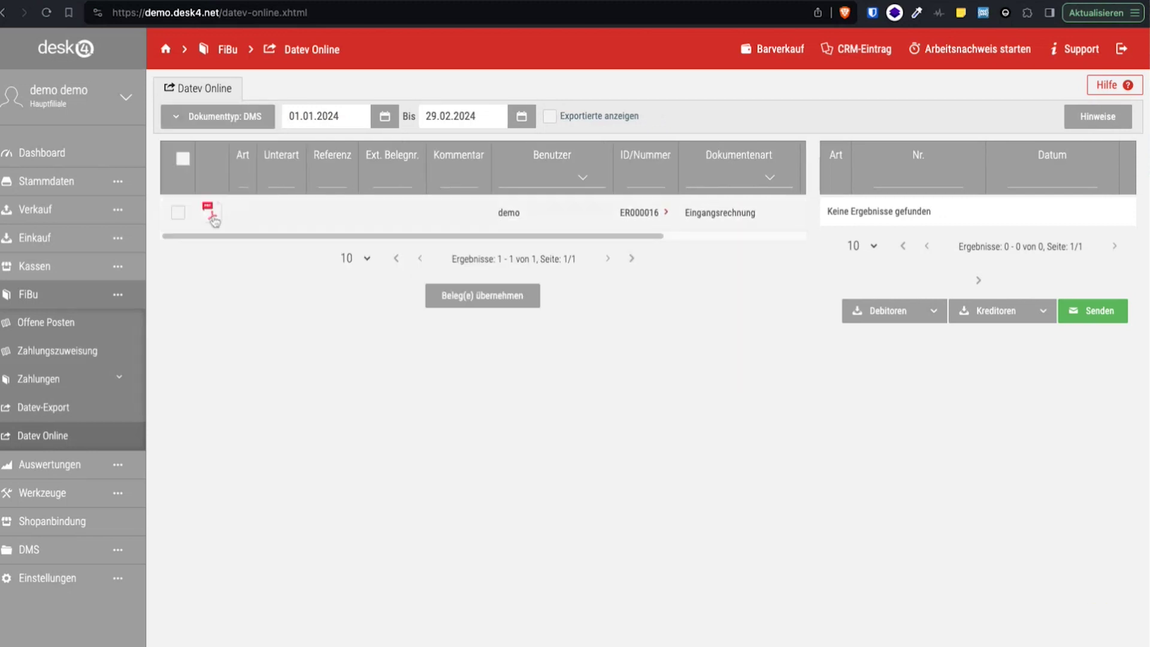
left_click(178, 212)
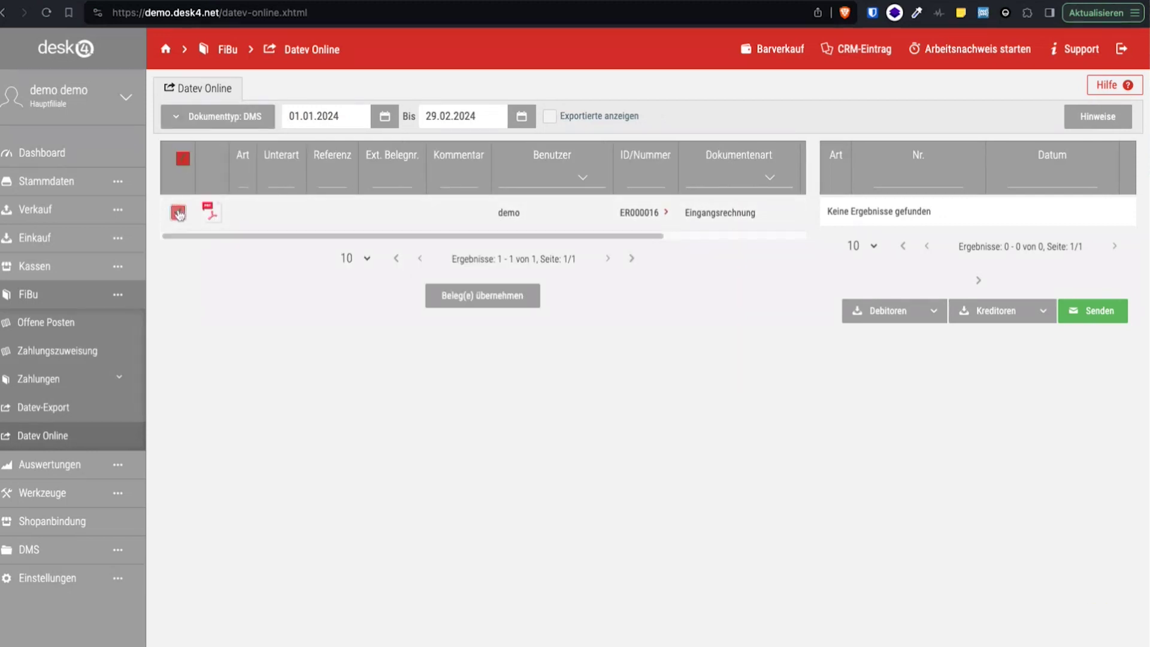
left_click(466, 299)
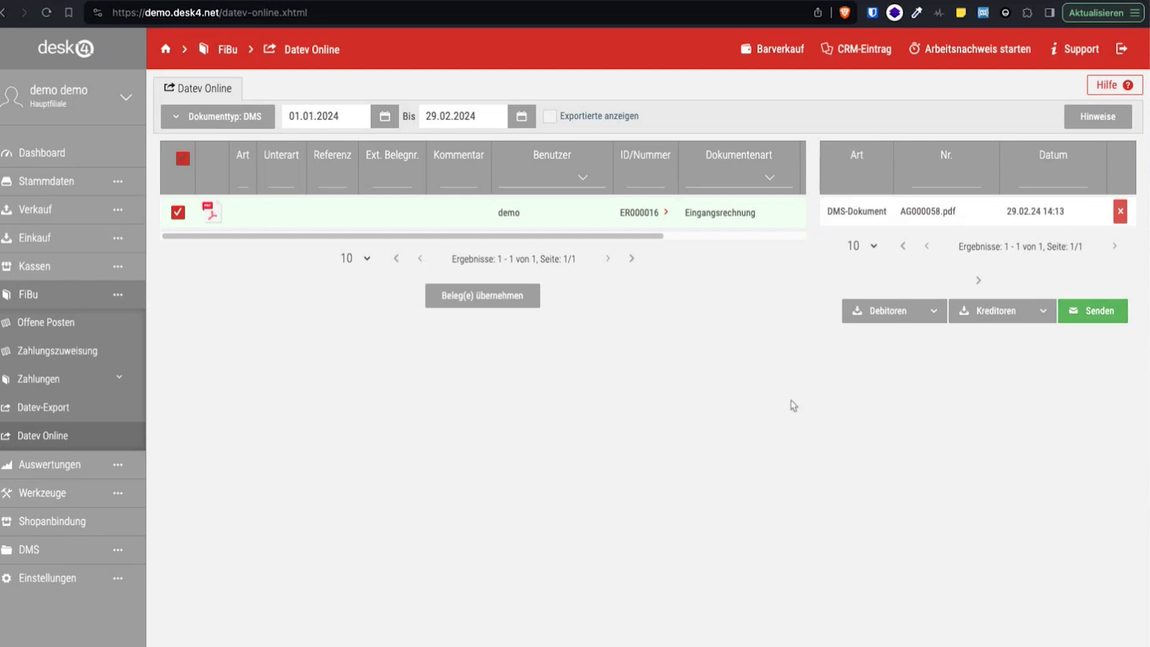
left_click(454, 223)
Open AG000058.pdf from the DMS document overview, check its main data and preview, and close it.
left_click(66, 549)
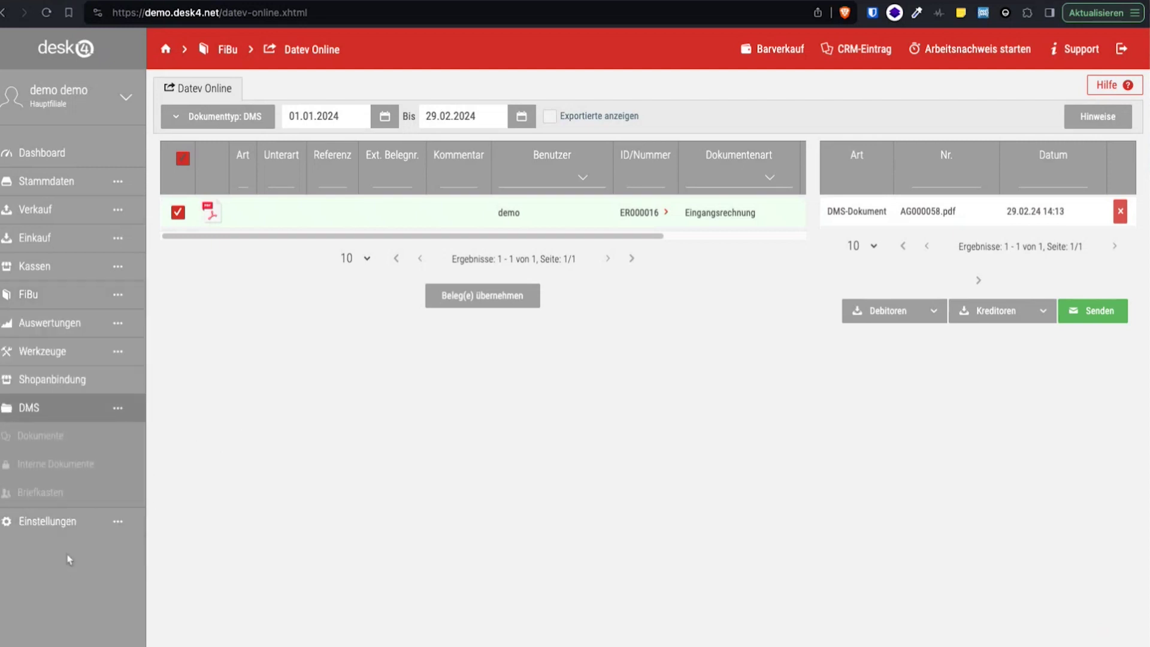
left_click(57, 436)
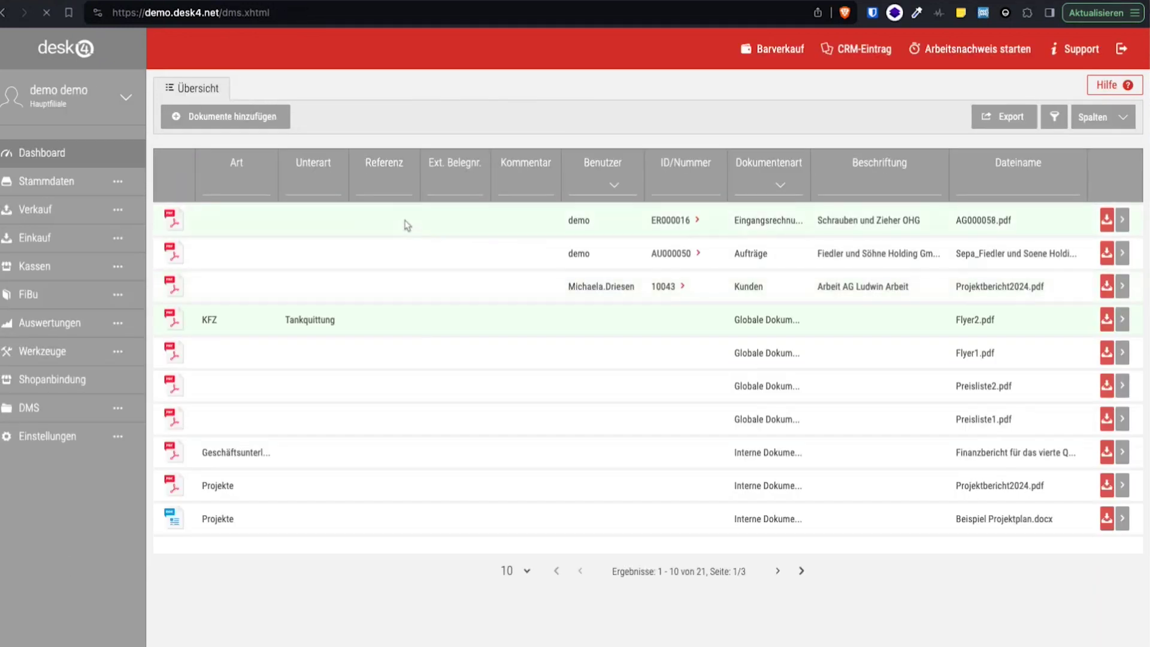
double_click(406, 224)
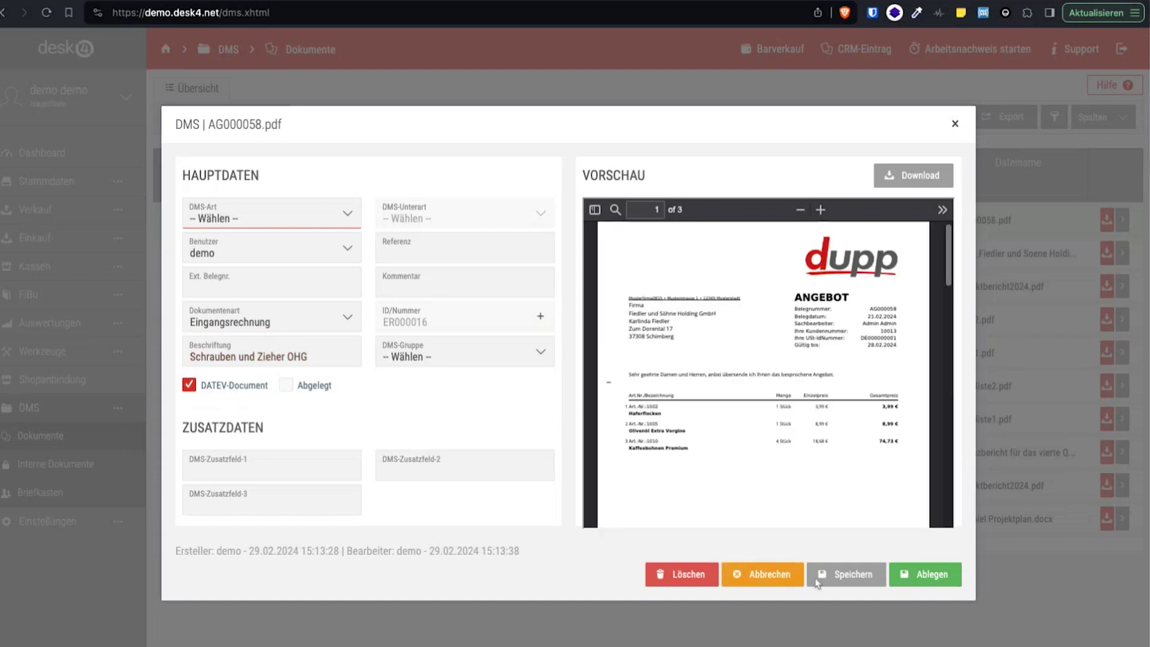
left_click(955, 125)
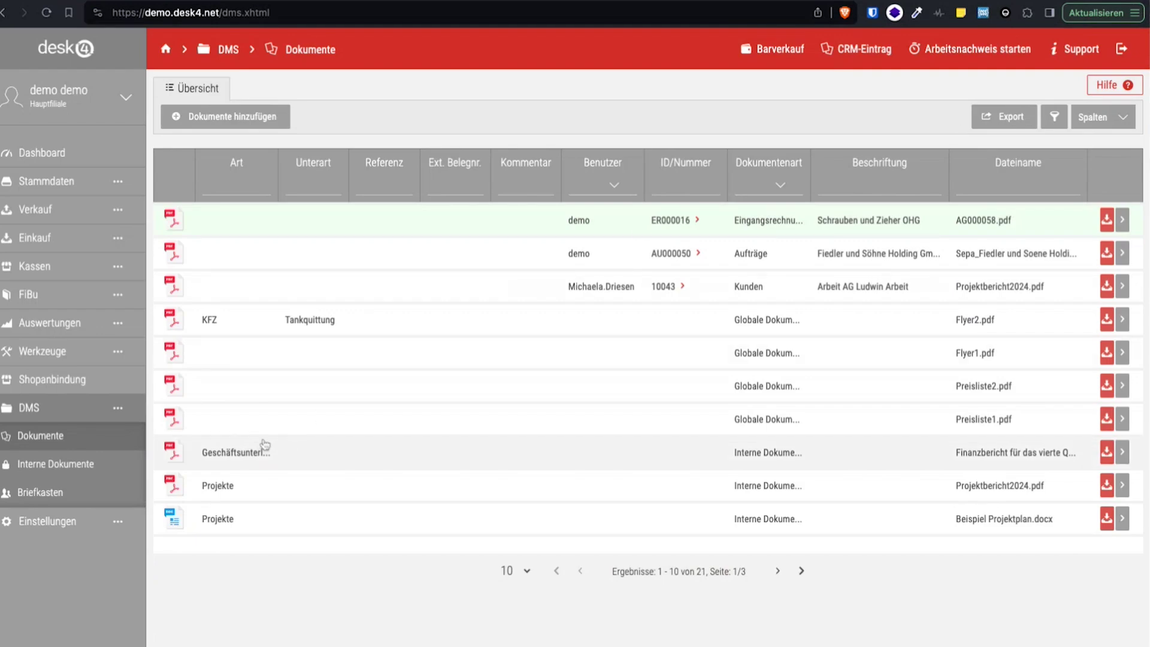
left_click(59, 188)
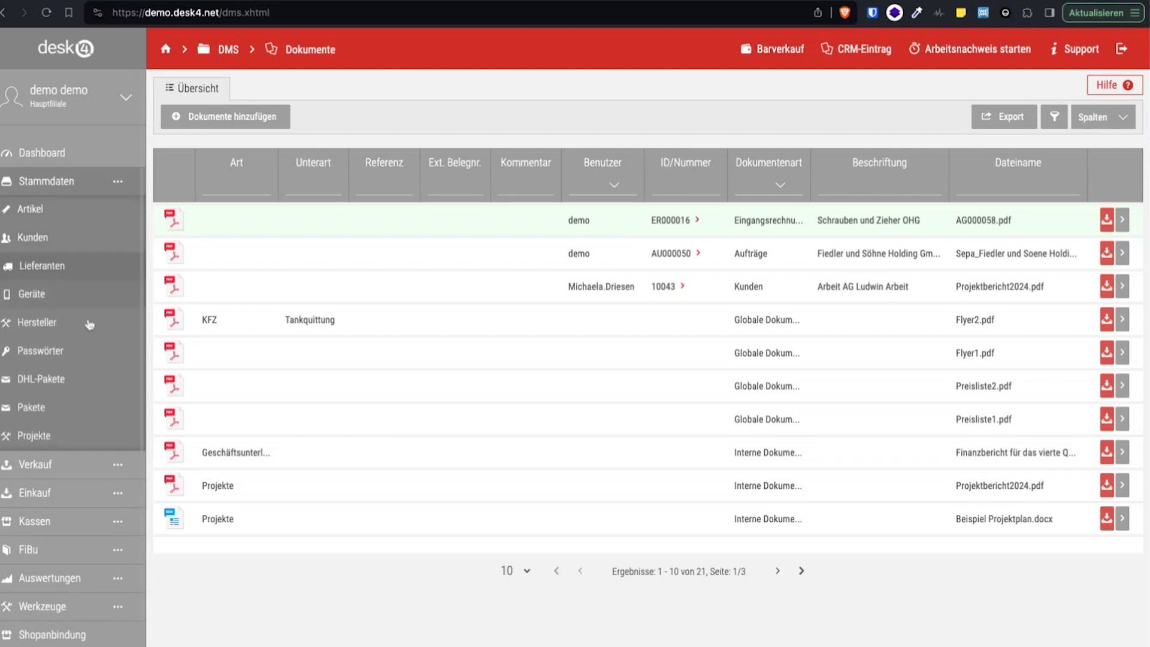
left_click(49, 464)
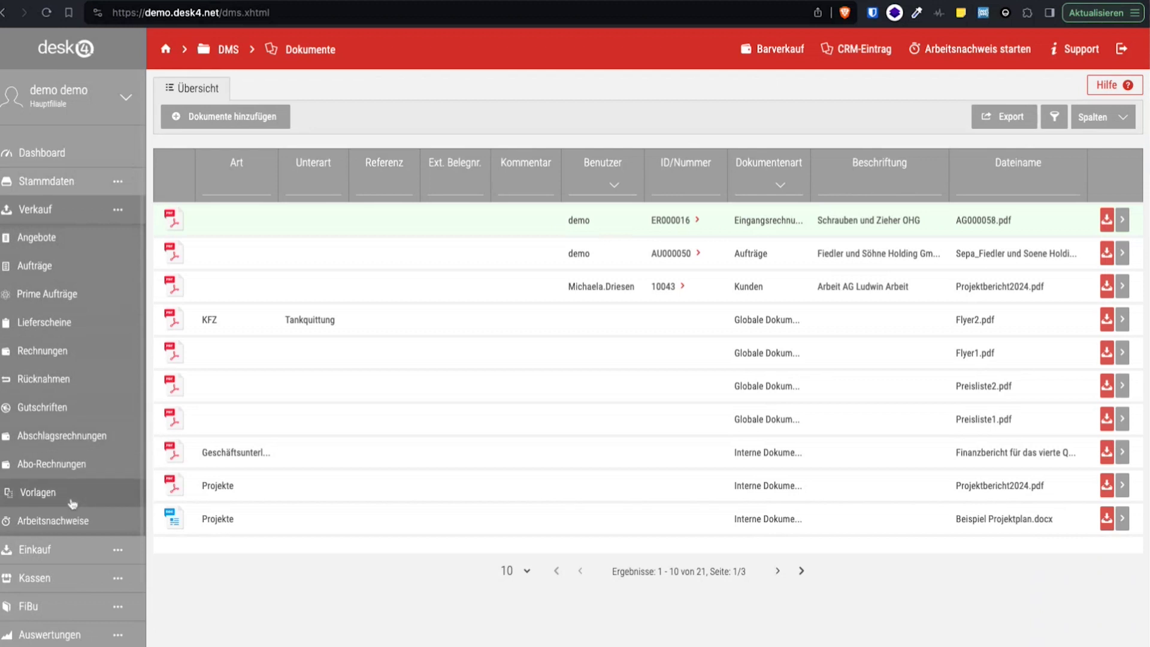
left_click(87, 552)
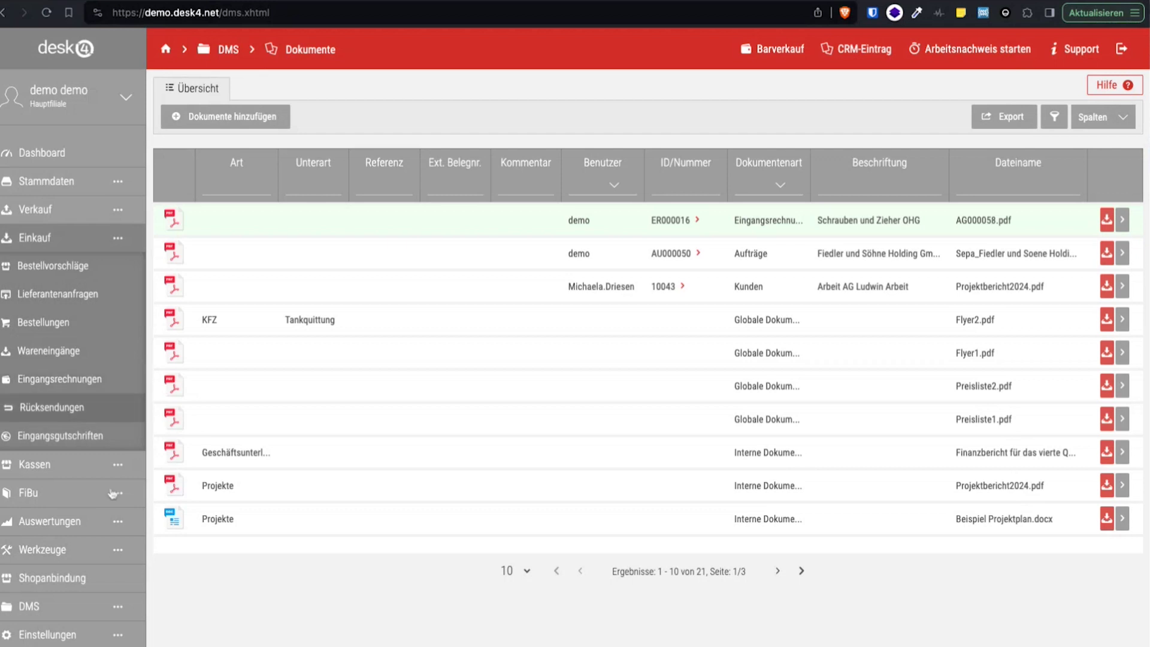
left_click(38, 608)
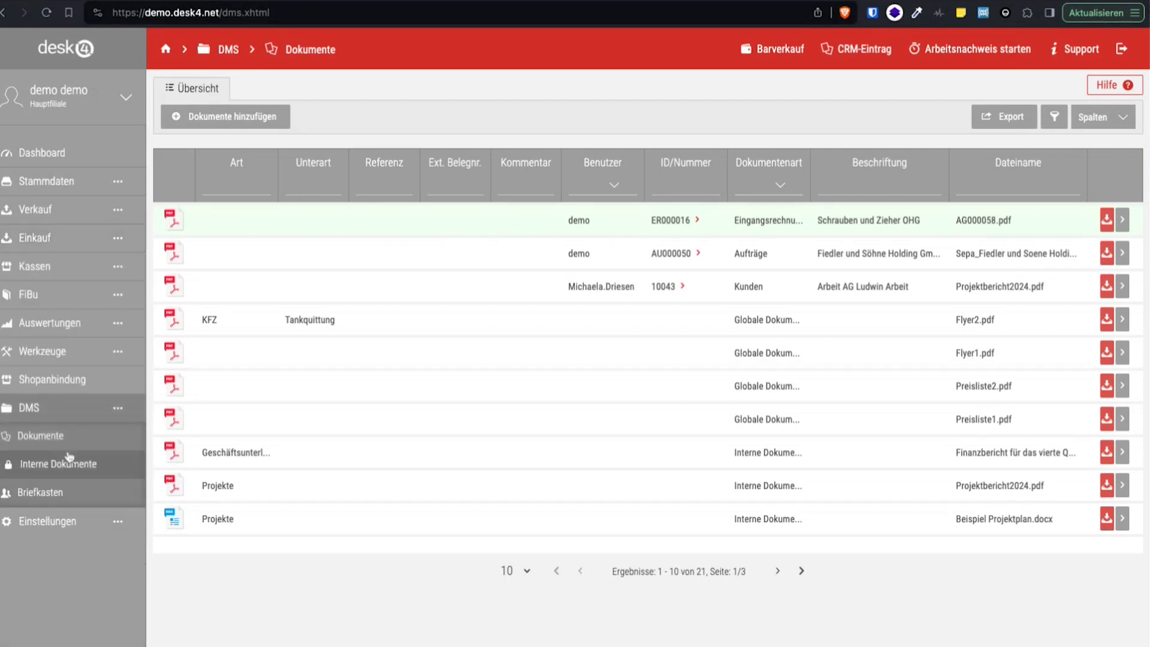
Filter the DMS document overview by Dateiname with "fly".
left_click(1010, 184)
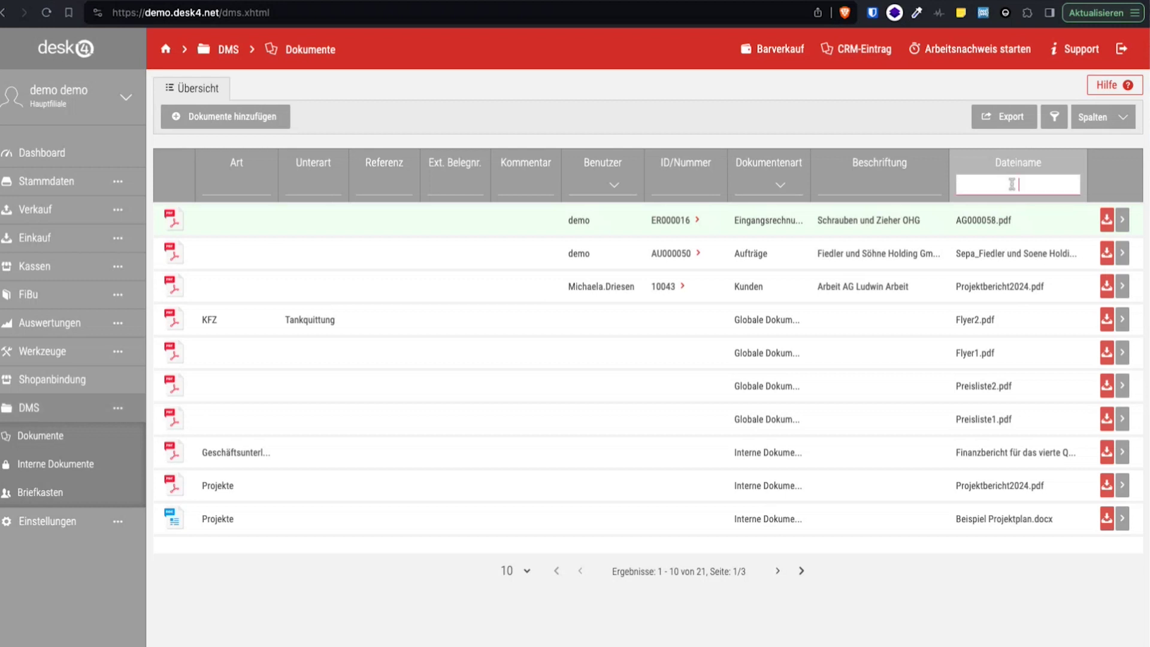
type("fly")
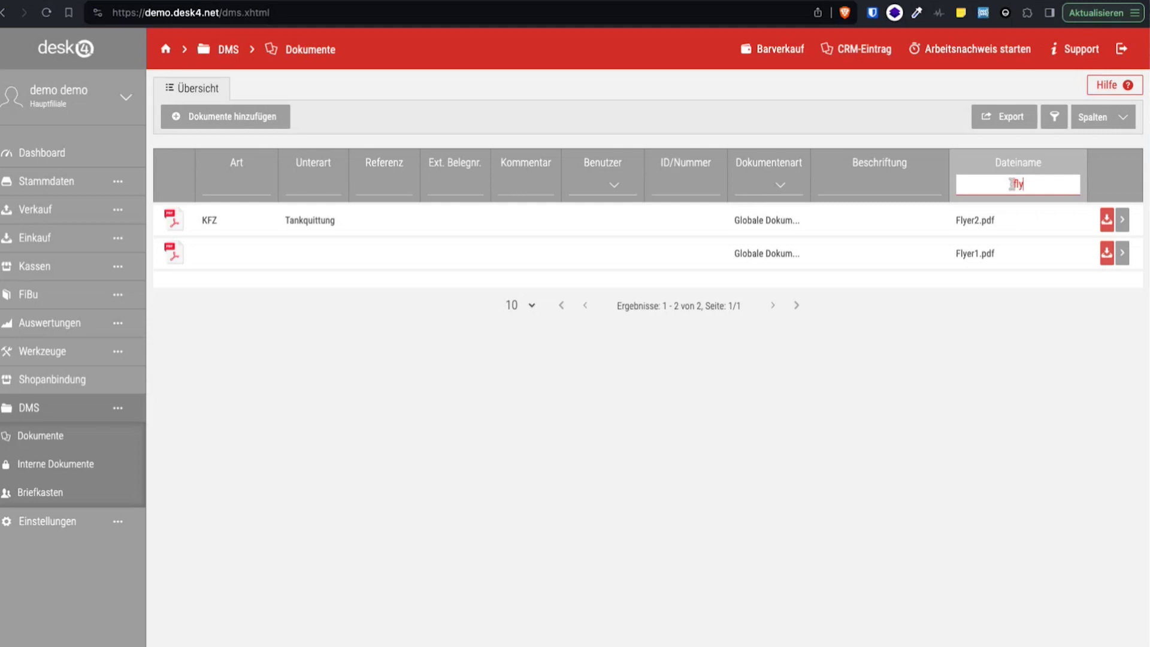
Clear the Dateiname filter and open the global document Flyer2.pdf from the DMS overview.
key("BackSpace")
key("BackSpace")
key("BackSpace")
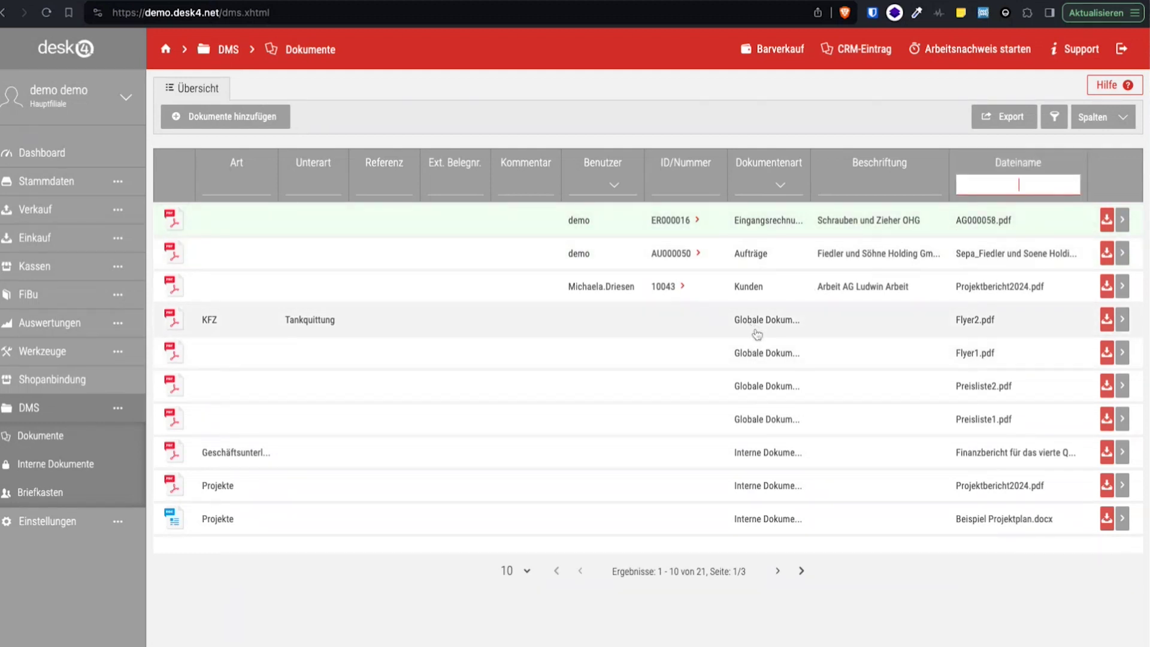
left_click(715, 324)
left_click(715, 323)
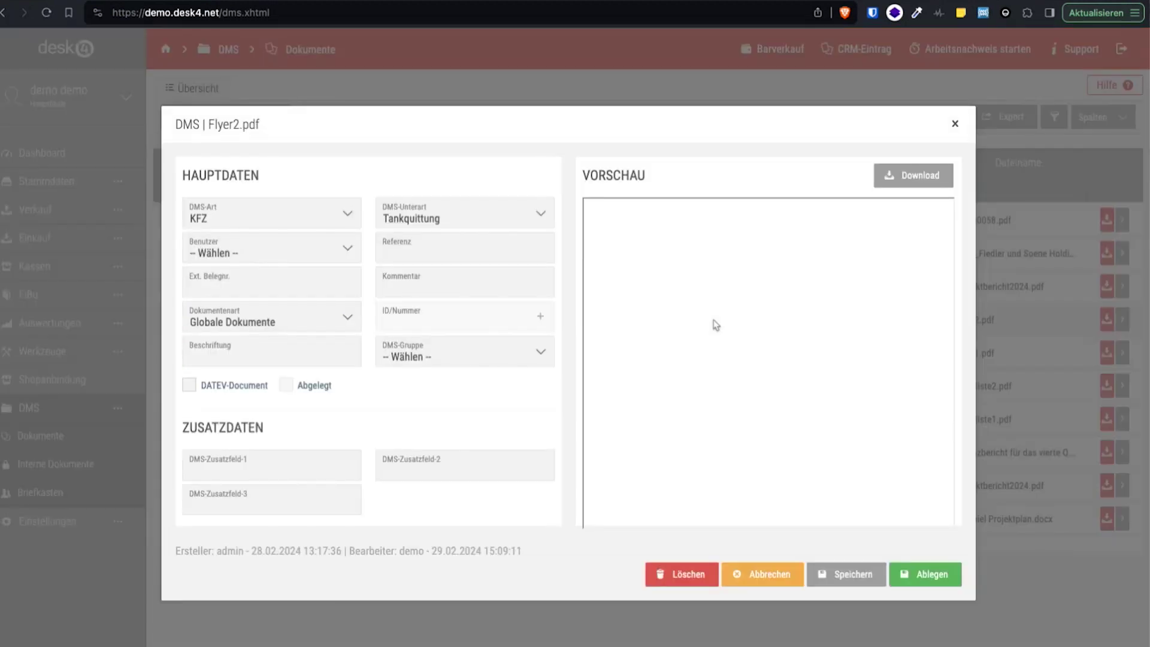
Reset the DMS-Art of Flyer2.pdf to "-- Wählen --", review the Dokumentenart options, and save the document.
left_click(248, 215)
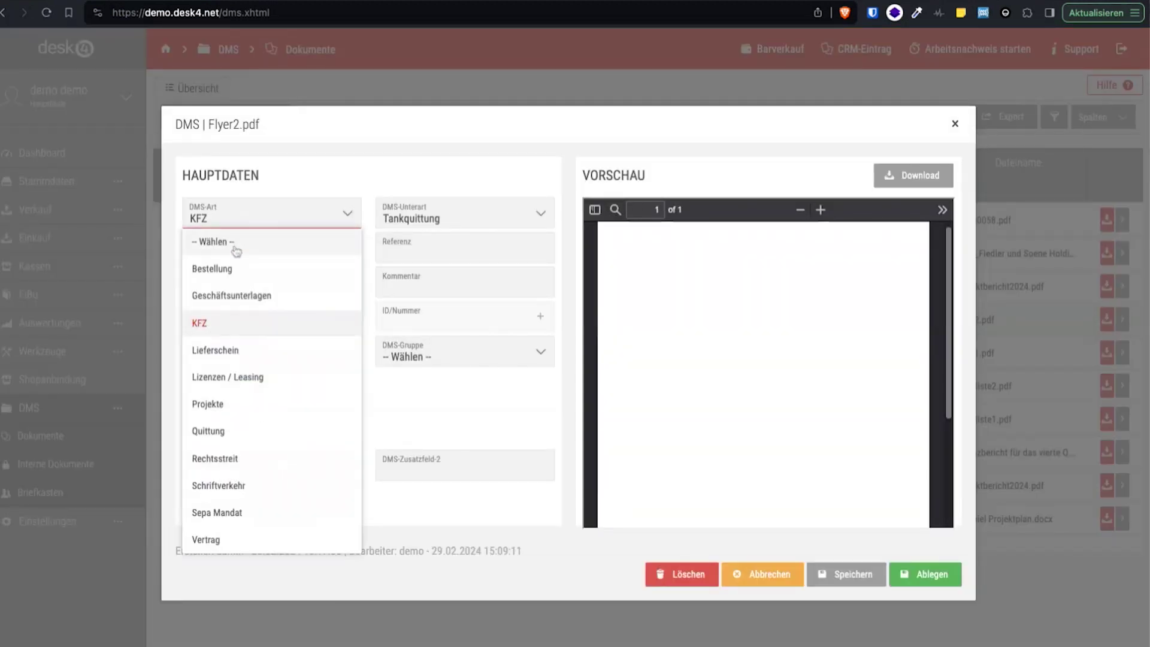
left_click(231, 244)
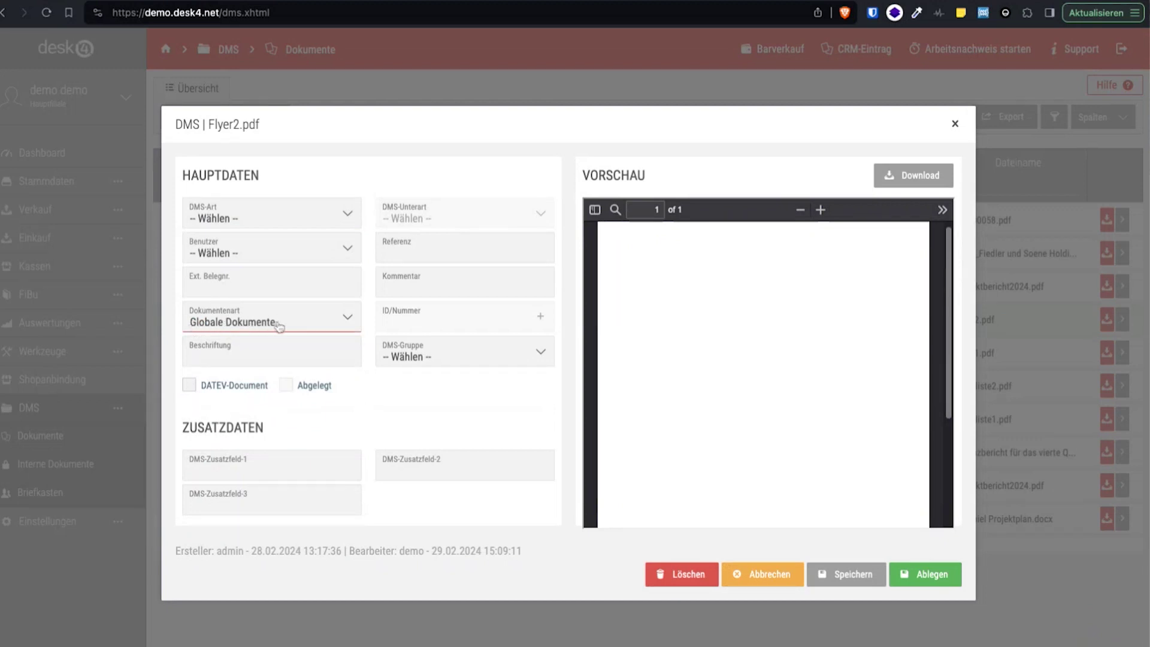
left_click(346, 318)
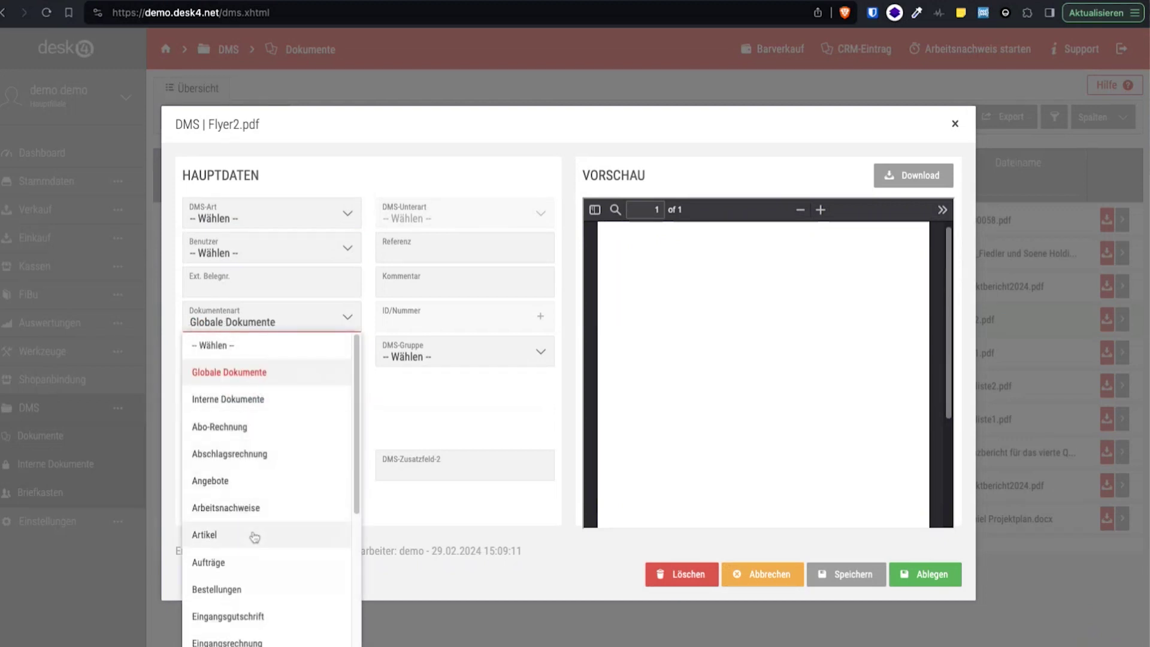
scroll(250, 581, "down", 1)
scroll(249, 584, "up", 1)
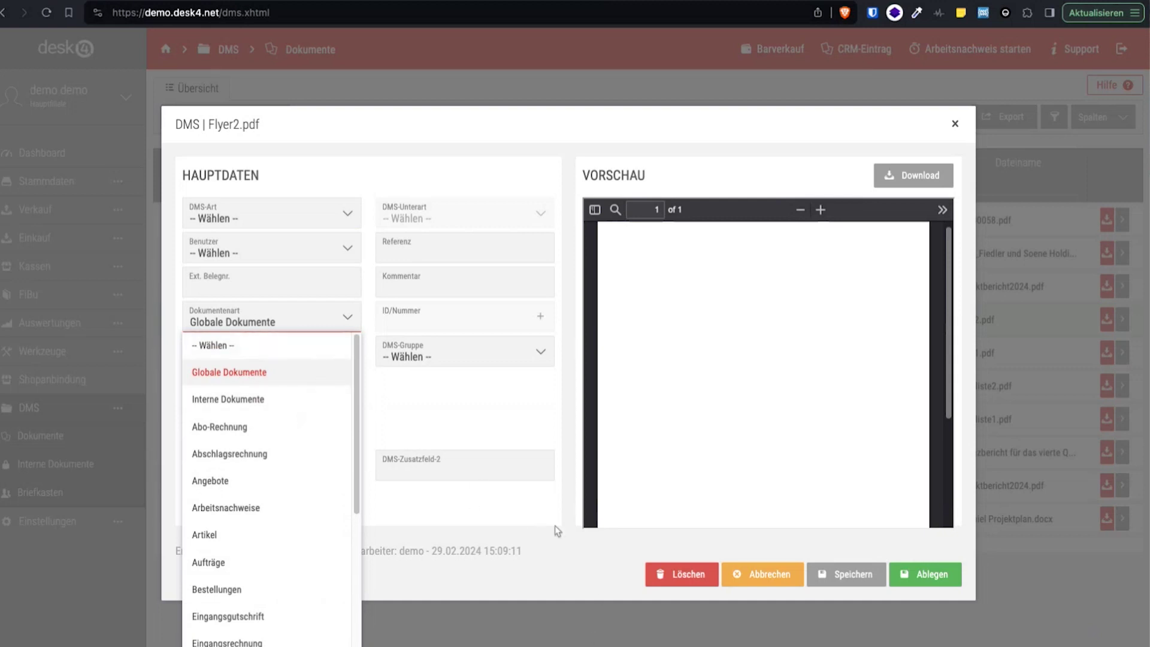
left_click(575, 570)
left_click(853, 577)
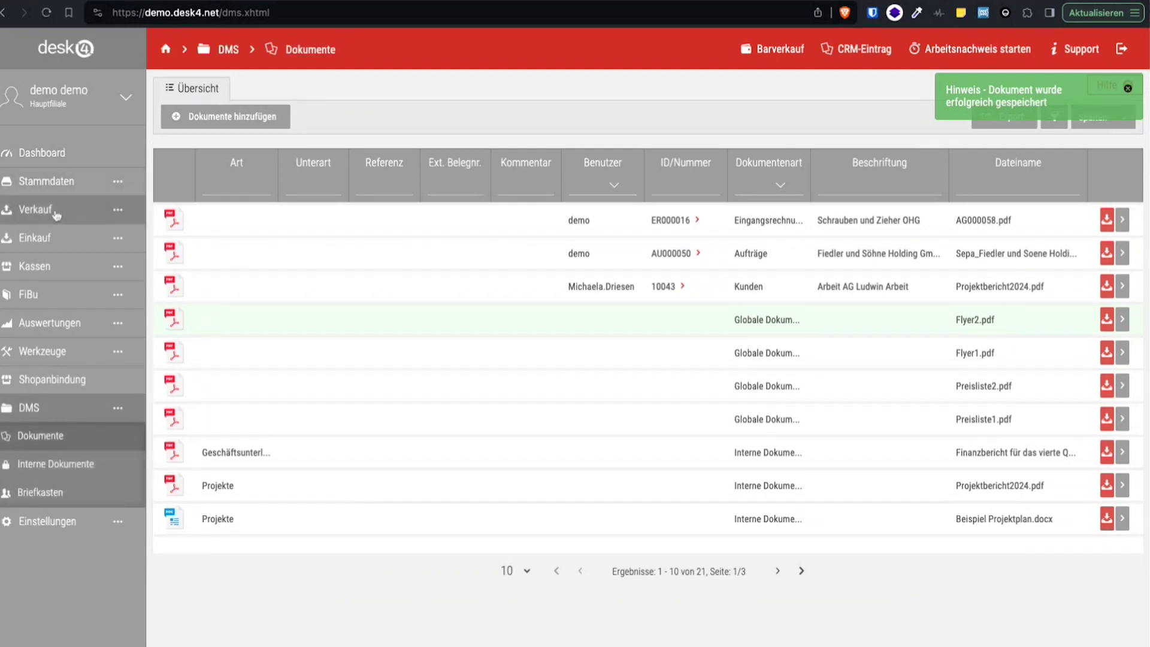
Open Angebot AG000058 in Verkauf and prepare it as an e-mail using the form "Angebot - Deutsch".
left_click(51, 216)
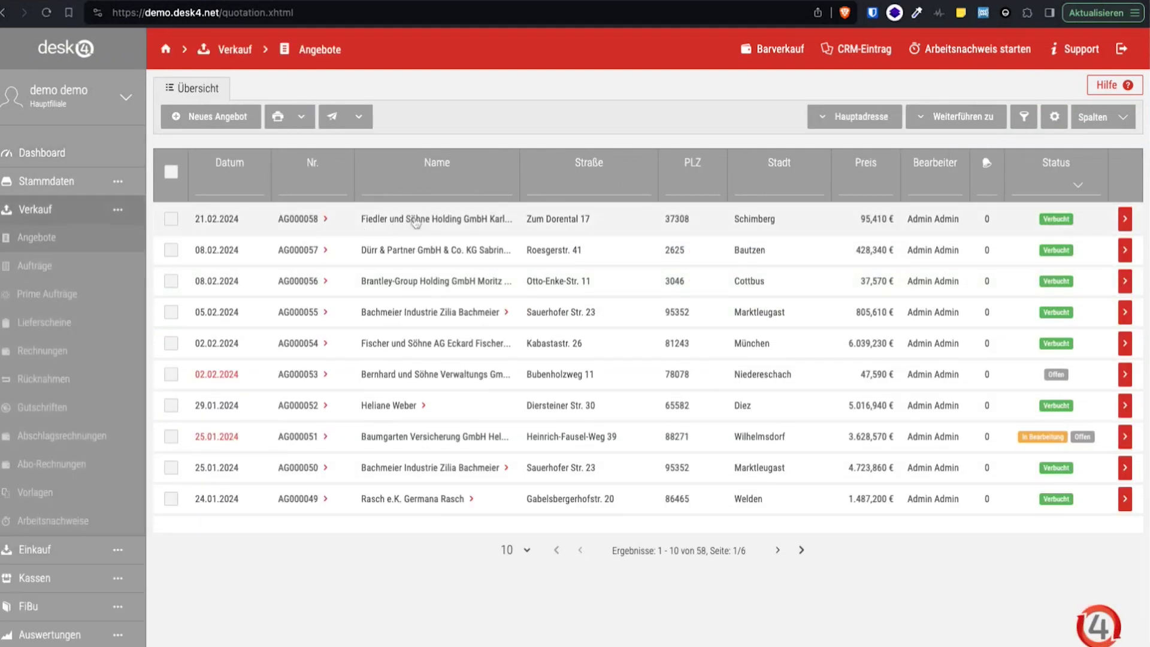
double_click(416, 220)
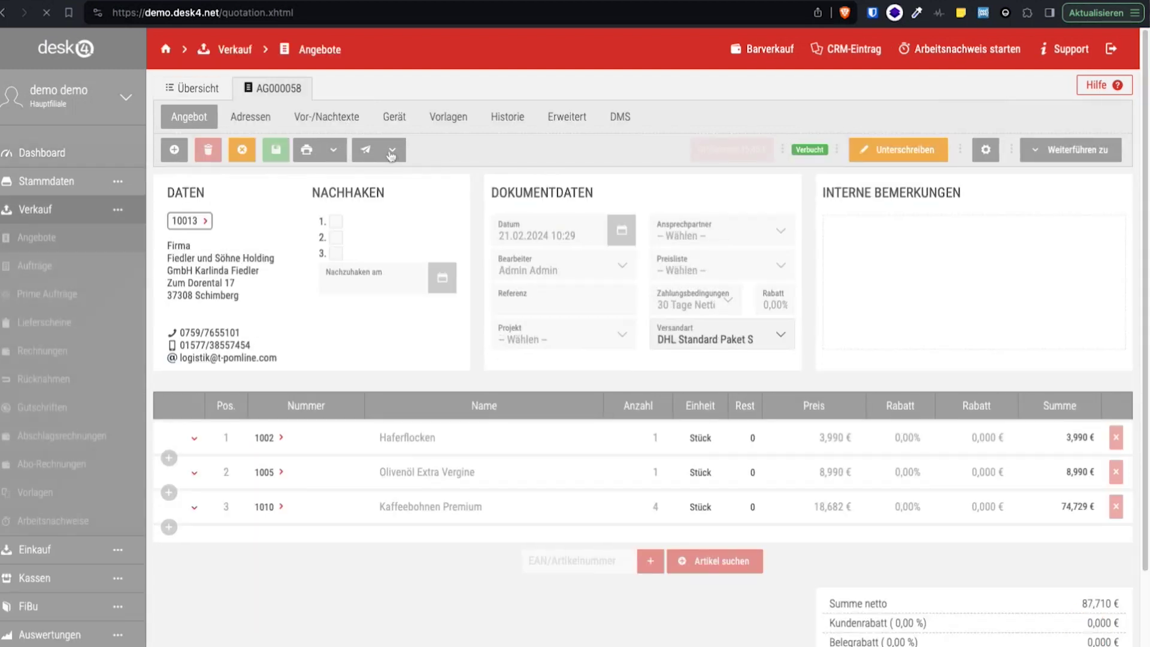
left_click(392, 149)
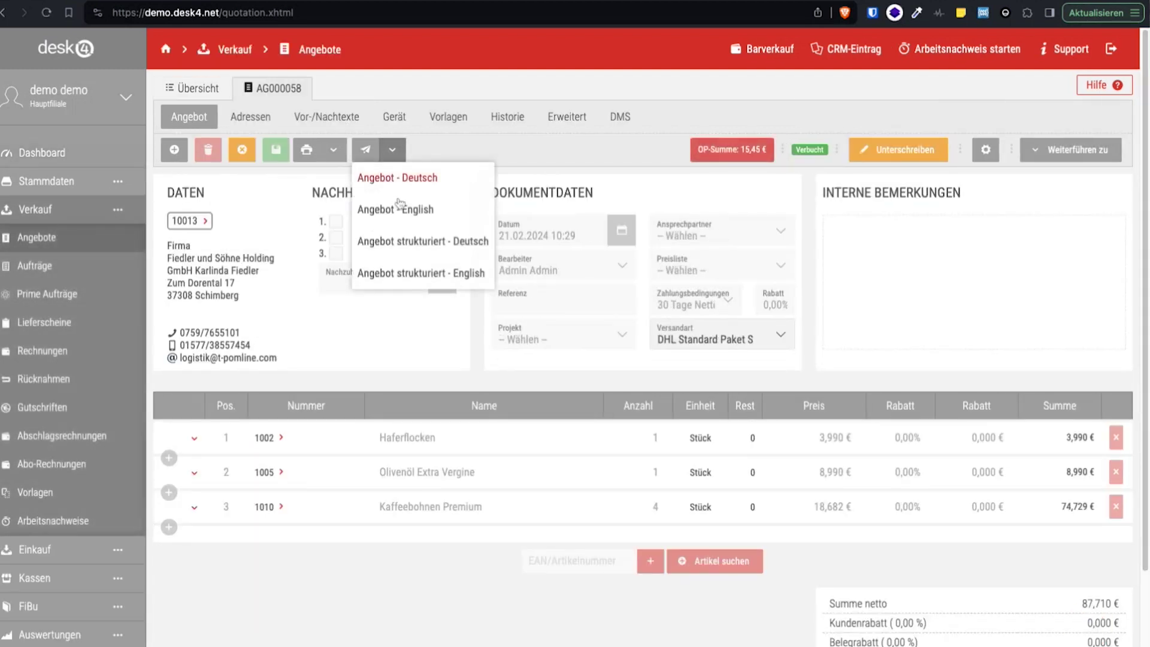
left_click(391, 178)
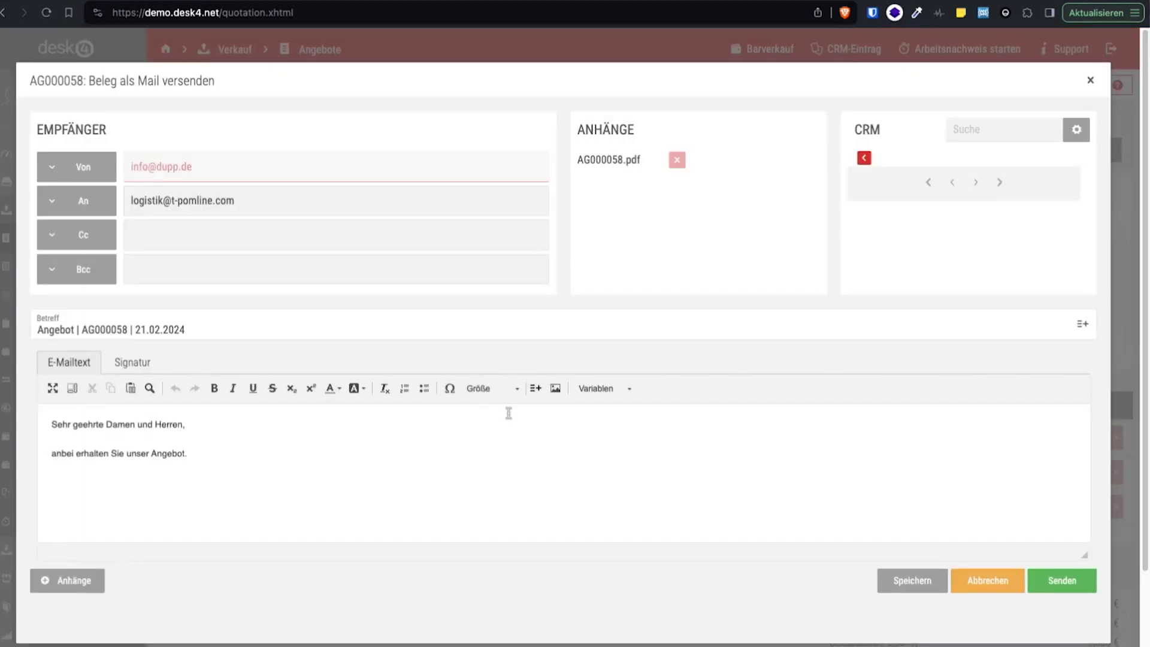
Attach Preisliste1.pdf and Flyer1.pdf from DMS (Global) to the quotation e-mail, and close the e-mail without sending it.
left_click(1079, 134)
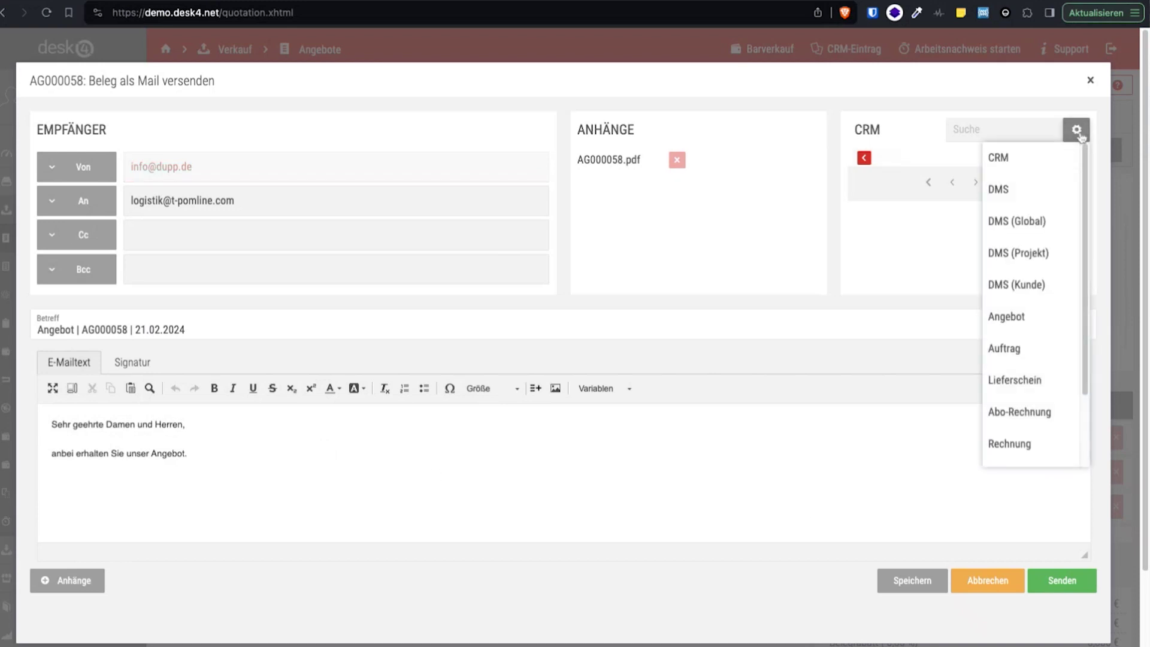
left_click(1015, 223)
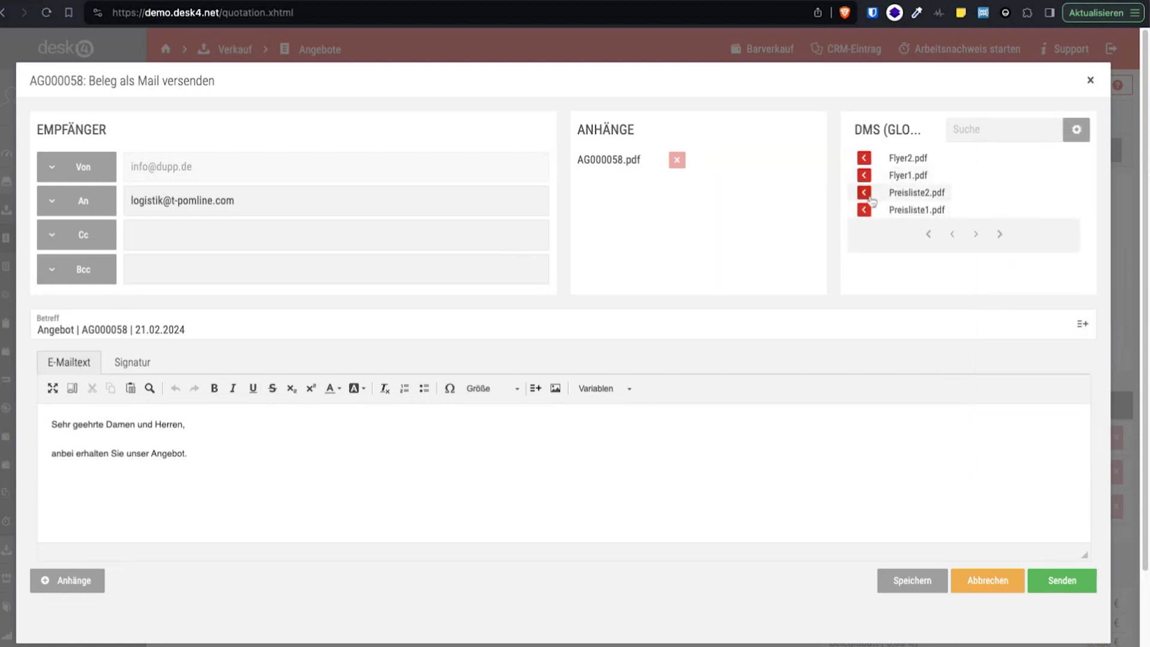
left_click(863, 209)
left_click(864, 175)
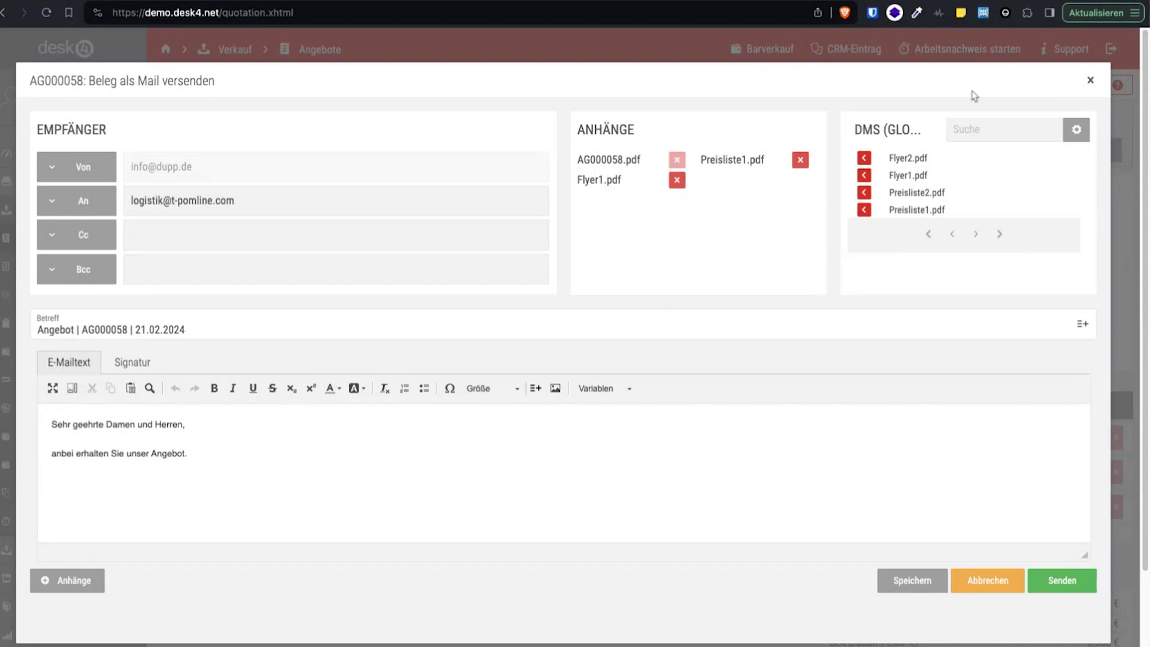
left_click(1090, 81)
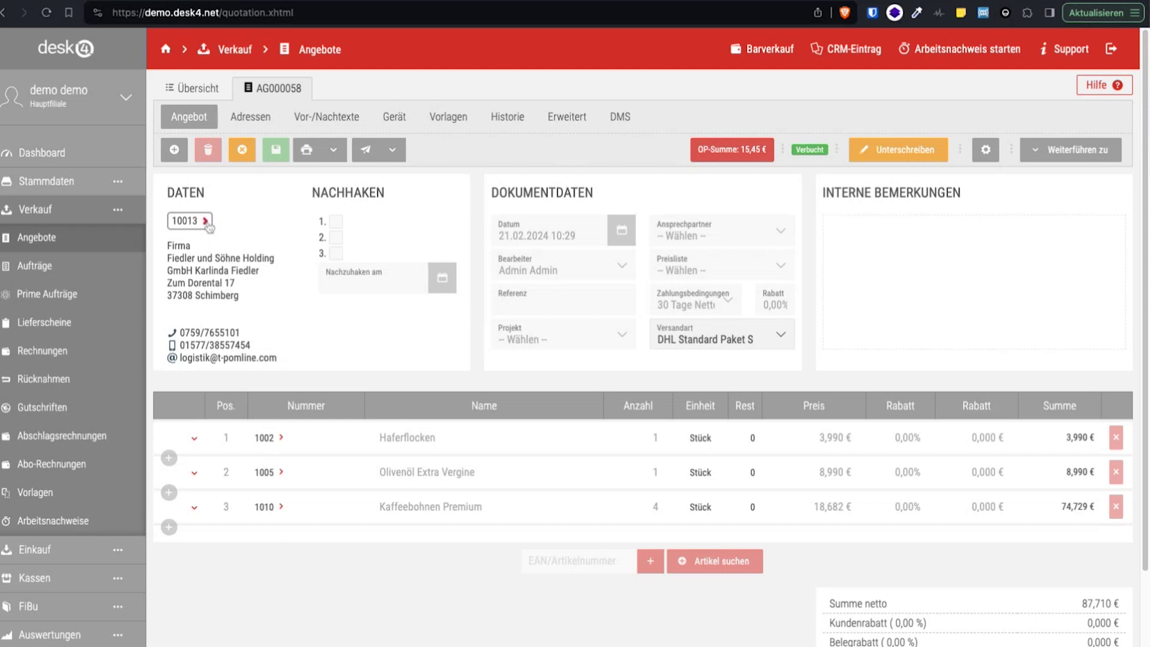
Go from the quotation to its linked customer record and show the customer's CRM entries.
left_click_drag(172, 220, 187, 220)
left_click(192, 221)
left_click(205, 221)
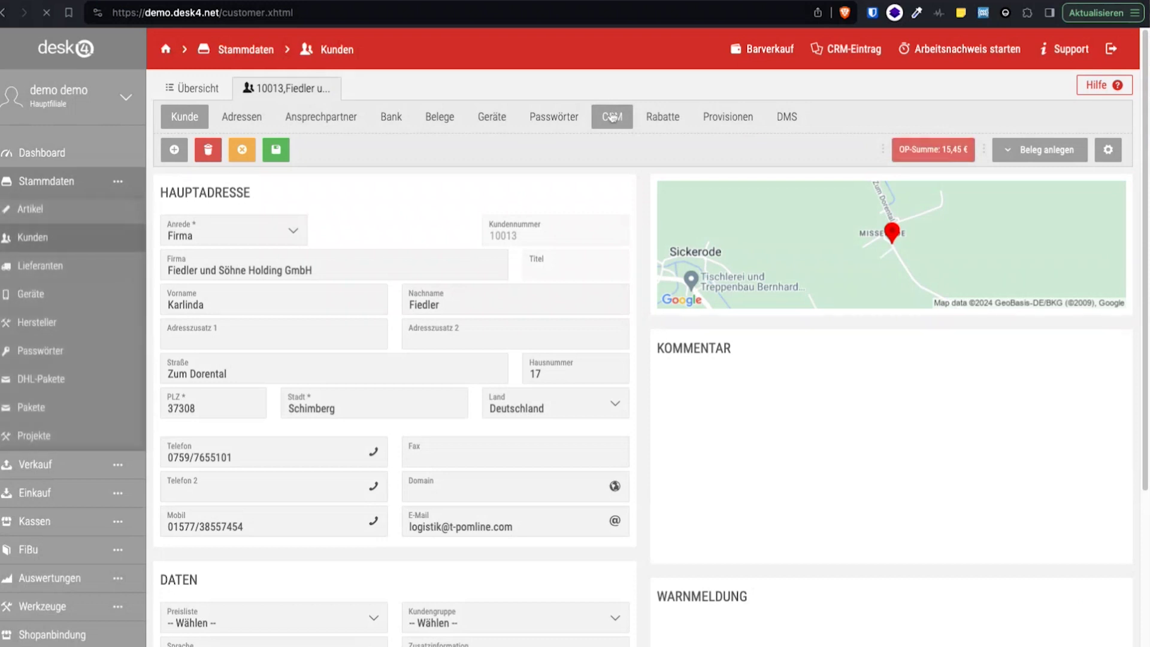
left_click(611, 116)
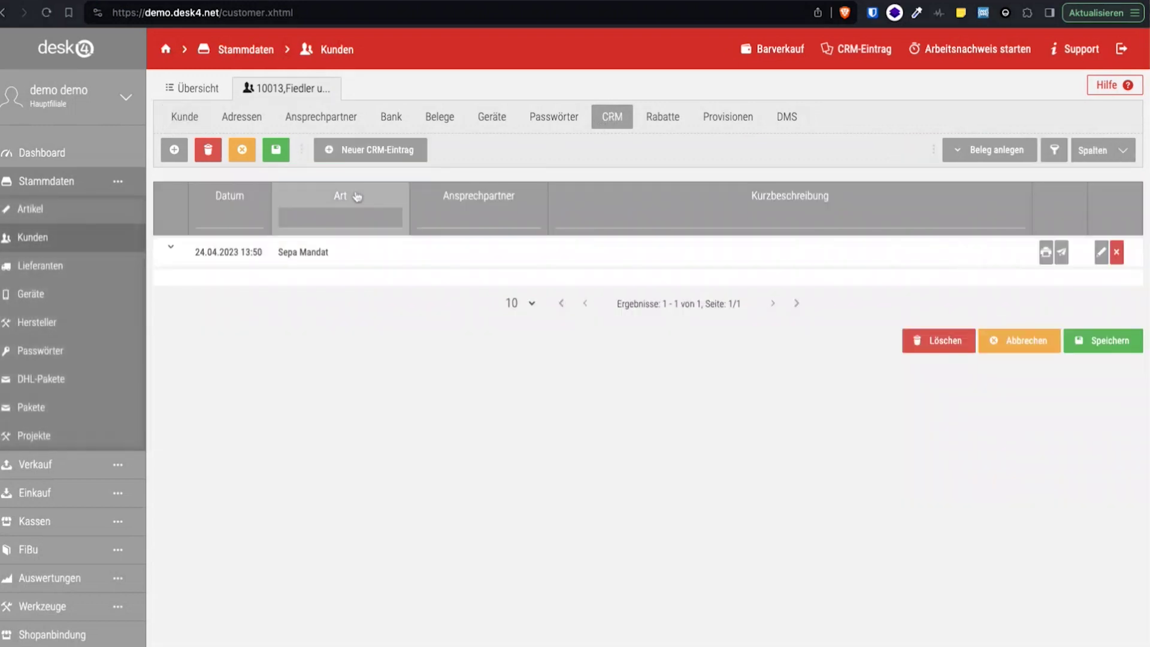
Create and save a CRM entry of Art E-Mail with Kurzbeschreibung "Informationen zum Produkt" and the text template Email Vortext.
left_click(371, 148)
left_click(140, 140)
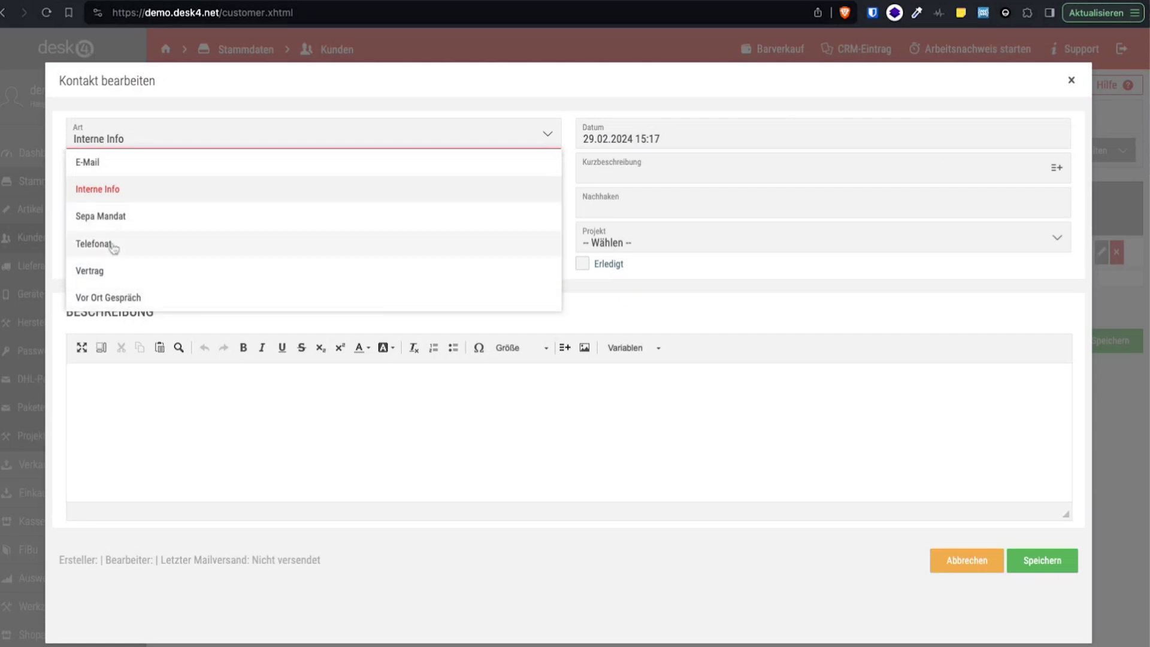
left_click(114, 162)
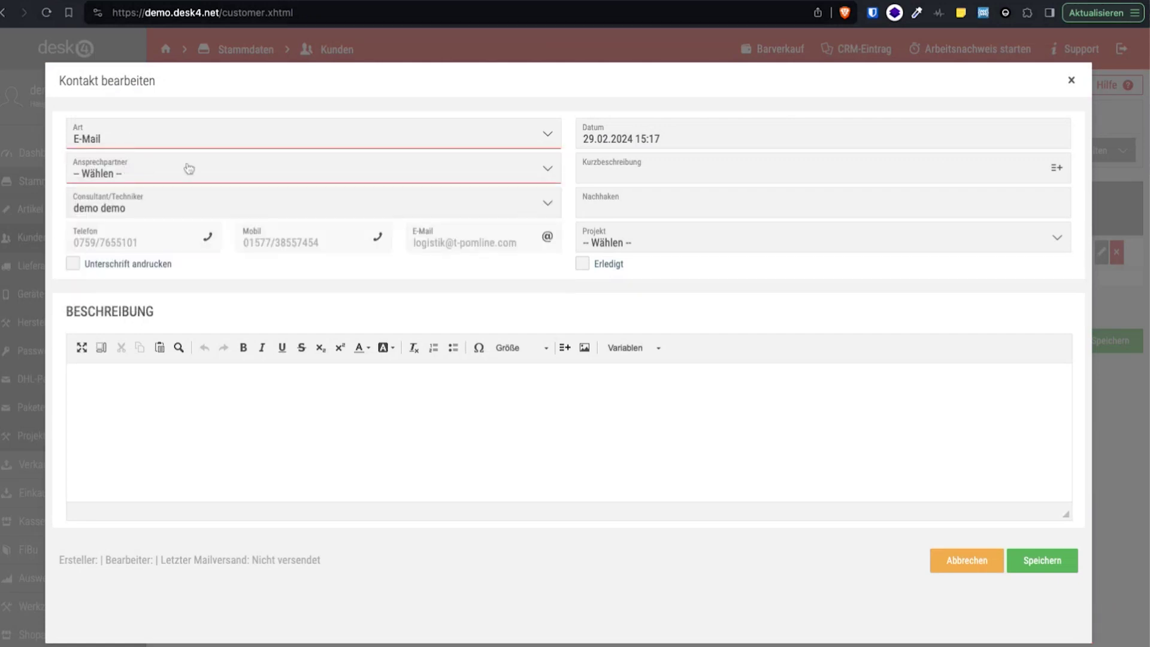
left_click(626, 173)
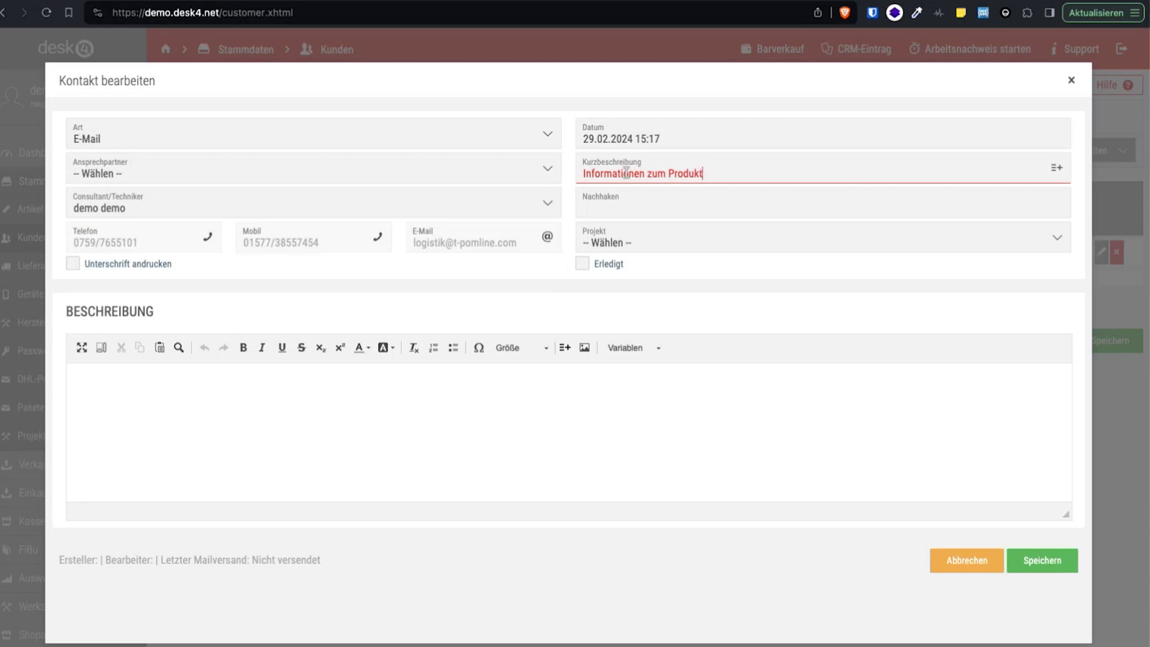
left_click(194, 453)
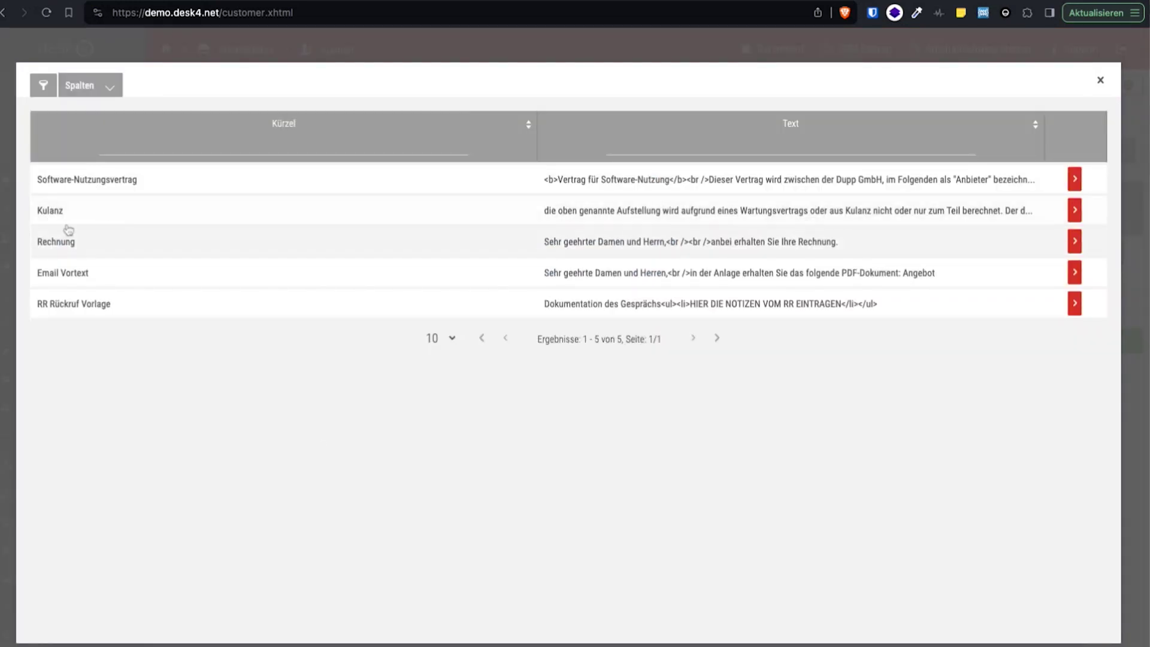
double_click(63, 274)
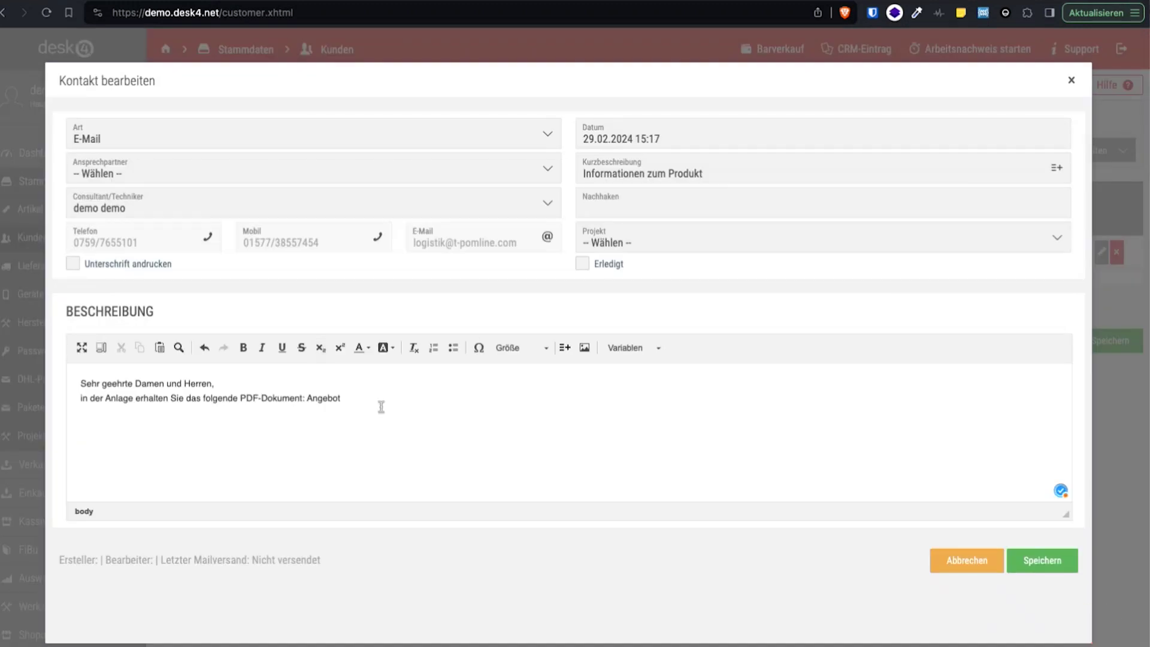
left_click(1038, 572)
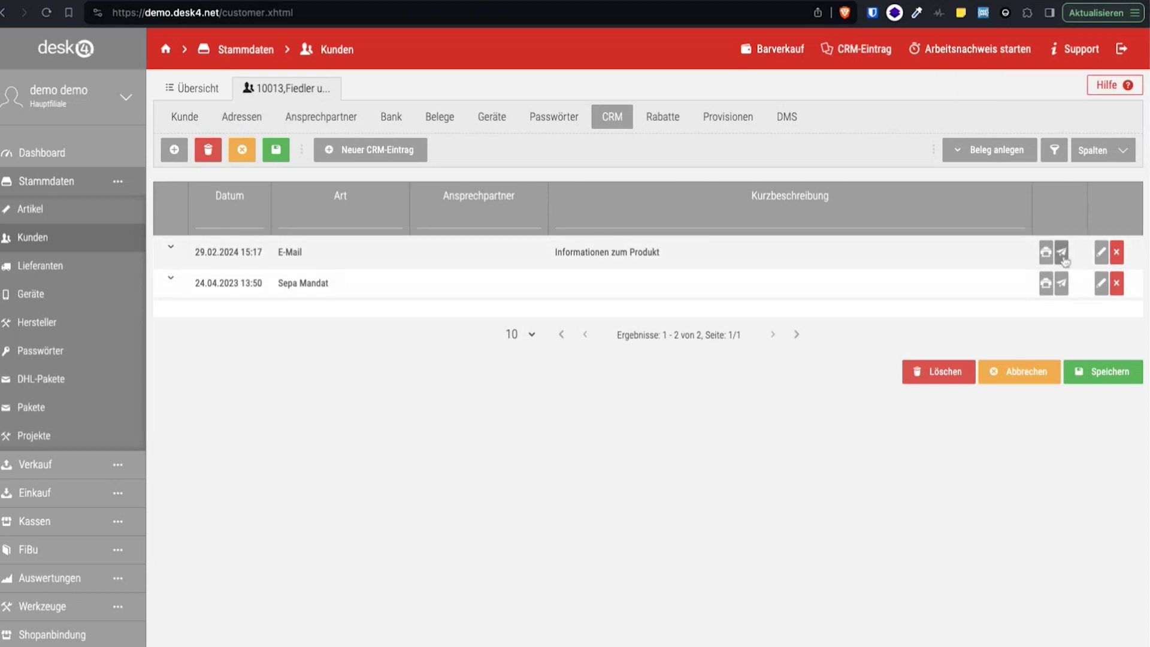
Prepare the new CRM entry as an e-mail, attach Flyer1.pdf and Flyer2.pdf from DMS (Global), and close it without sending.
left_click(1062, 254)
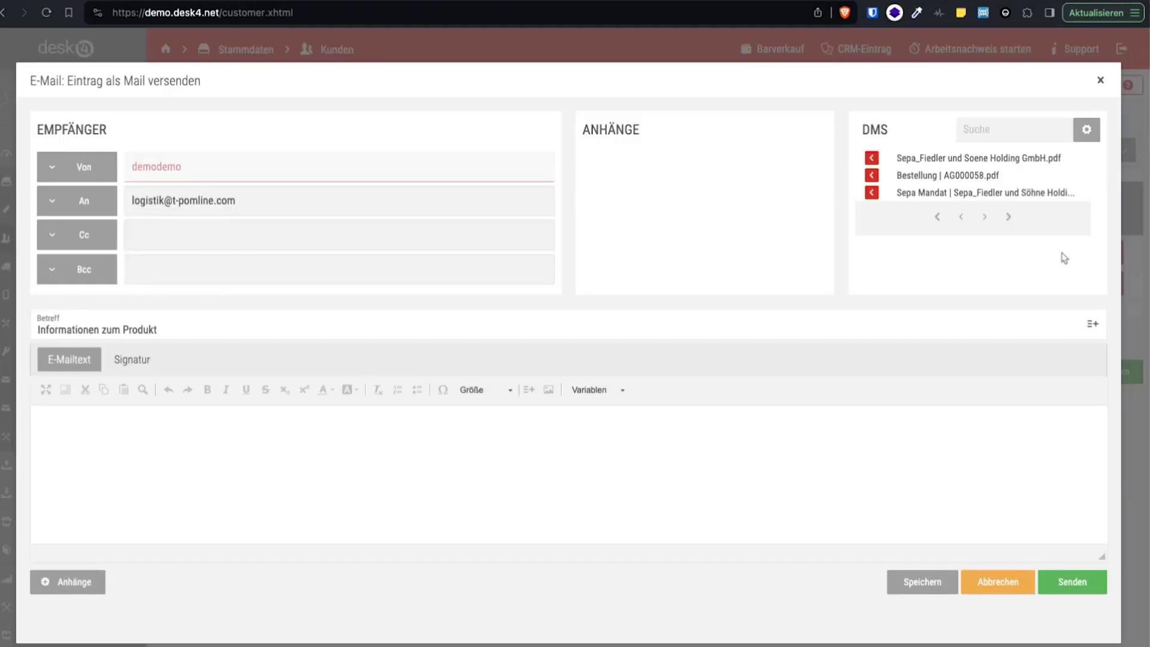
left_click(1086, 129)
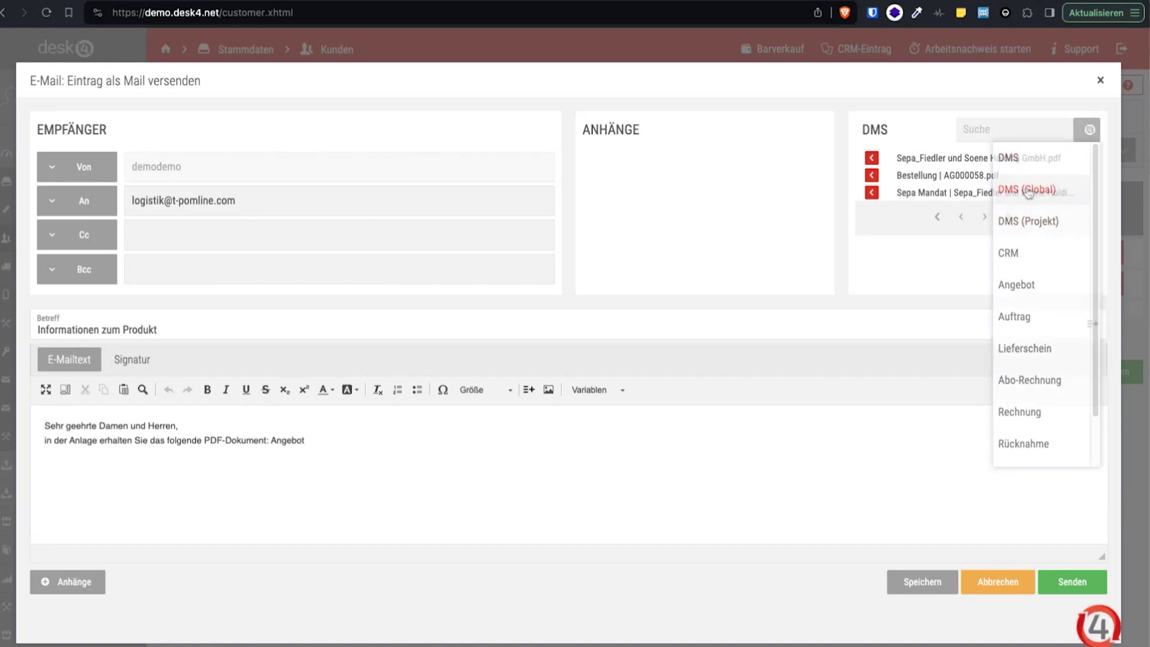
left_click(1029, 193)
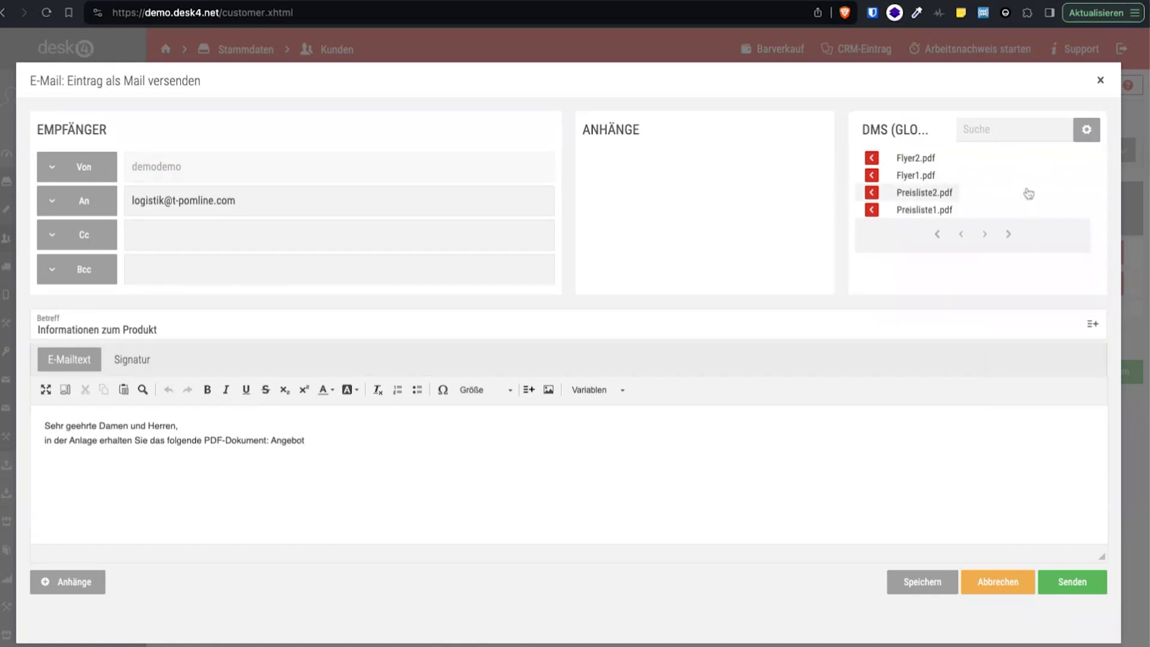
left_click(871, 175)
left_click(872, 158)
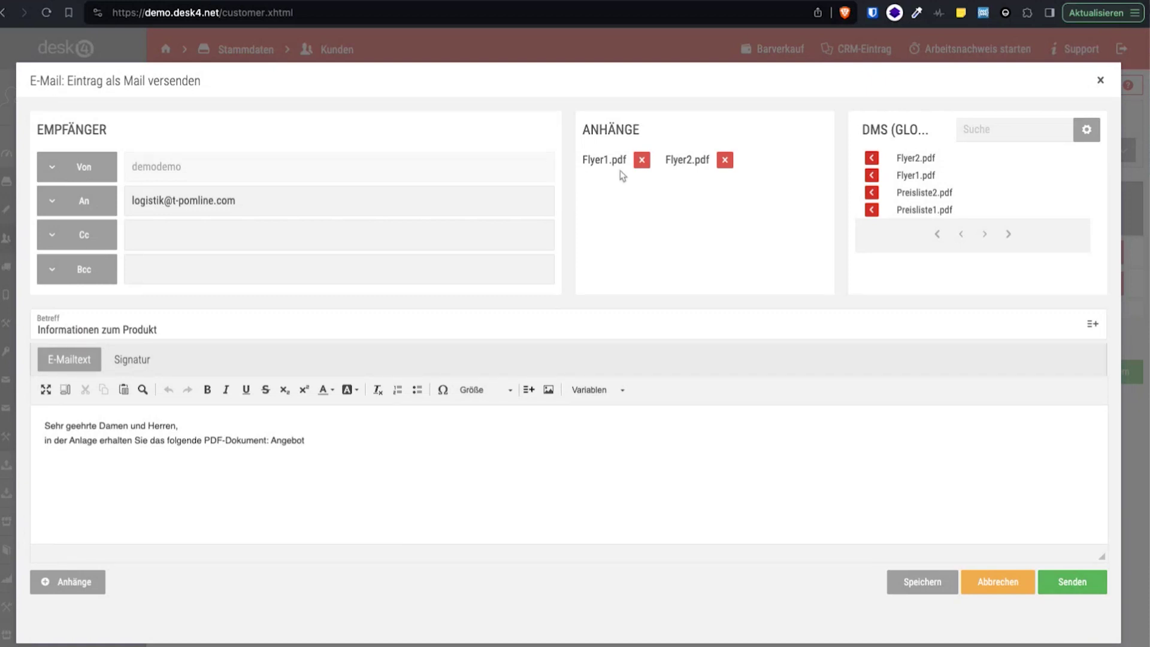
left_click(1100, 83)
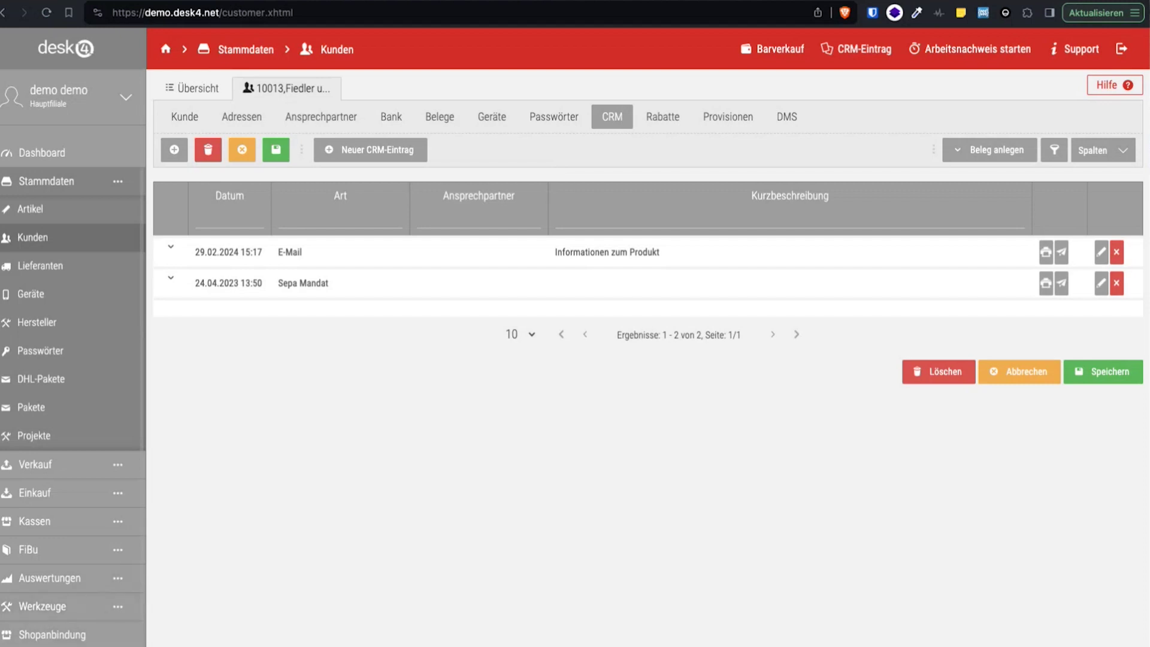
Open the DMS Briefkasten overview and add two SoftwareNutzungsvertrag PDF files and Projektbericht.docx to it.
left_click(36, 641)
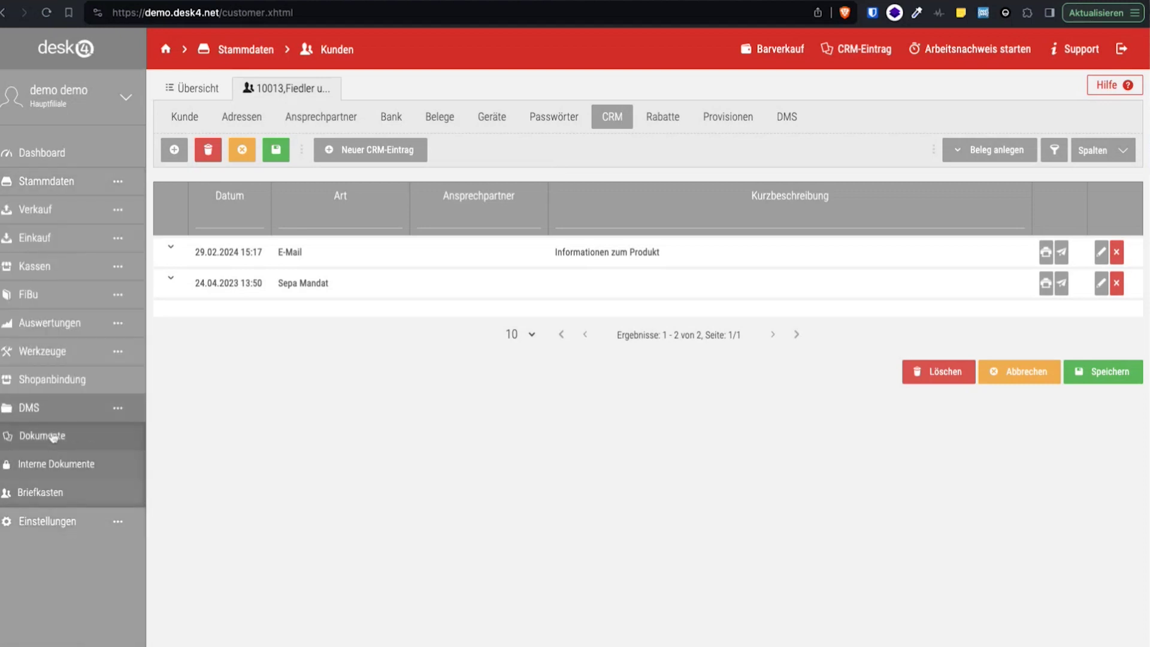
left_click(52, 500)
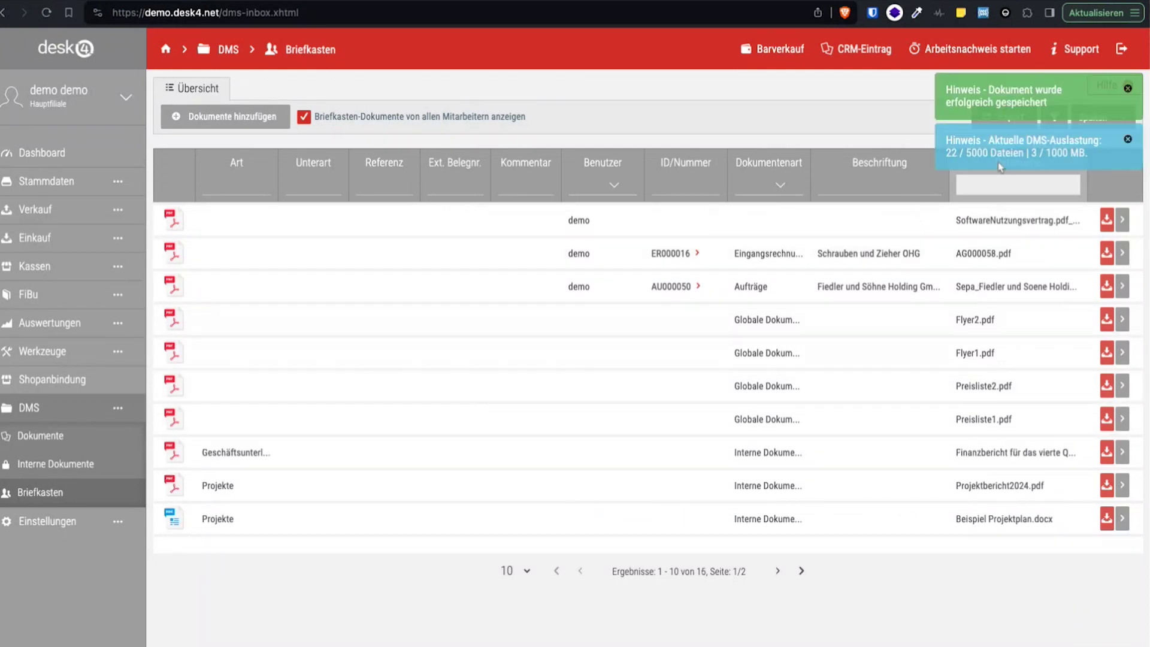
left_click_drag(948, 155, 1024, 154)
left_click(1038, 155)
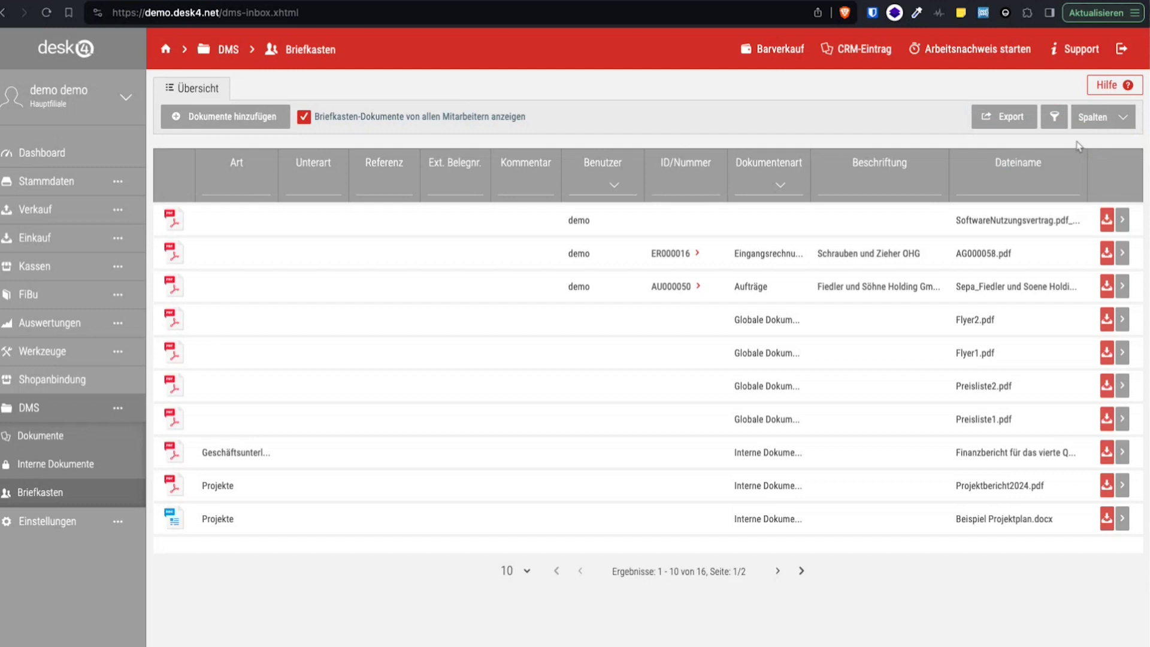
left_click_drag(715, 174, 650, 127)
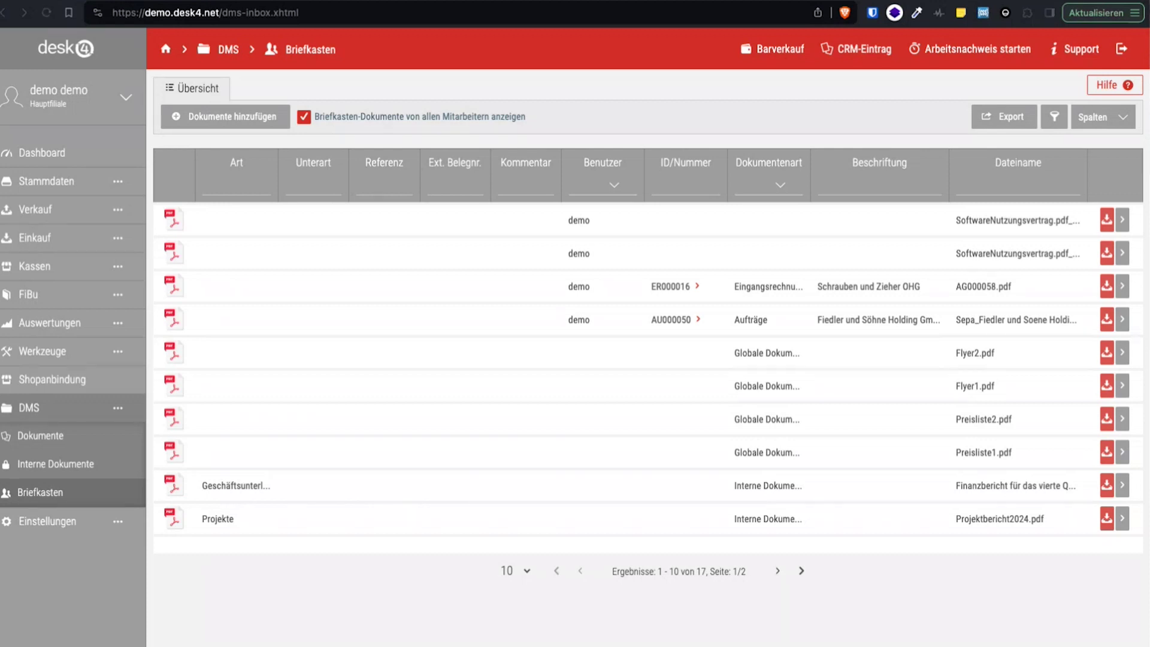
left_click_drag(968, 141, 651, 233)
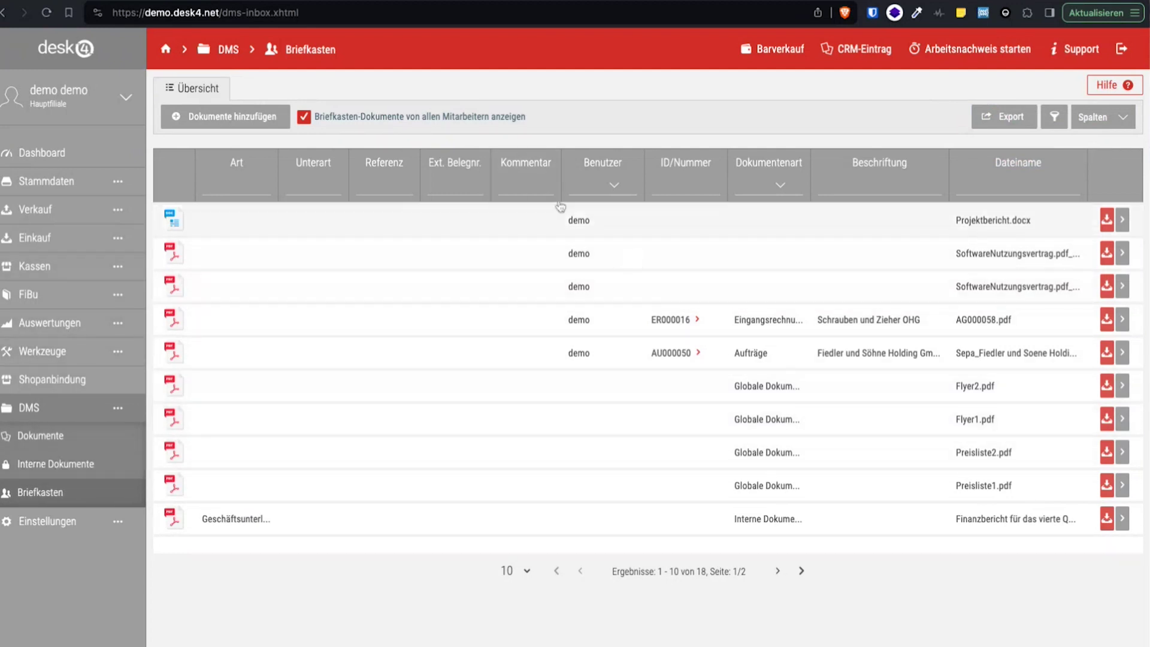
left_click(75, 184)
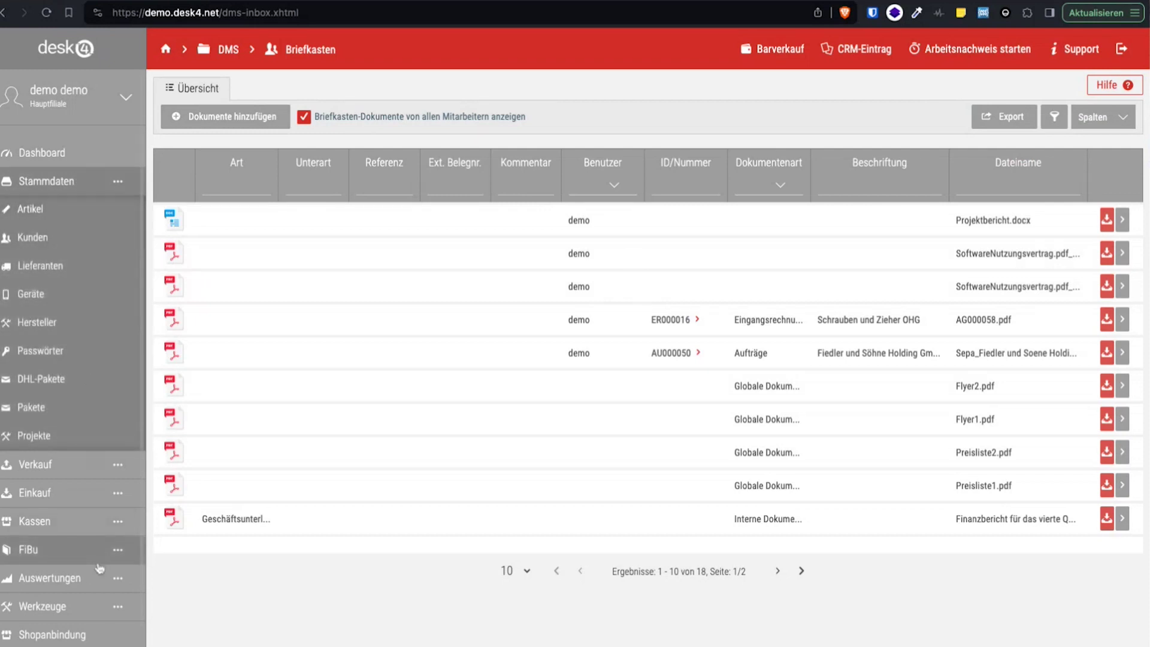
scroll(99, 568, "down", 2)
left_click(71, 603)
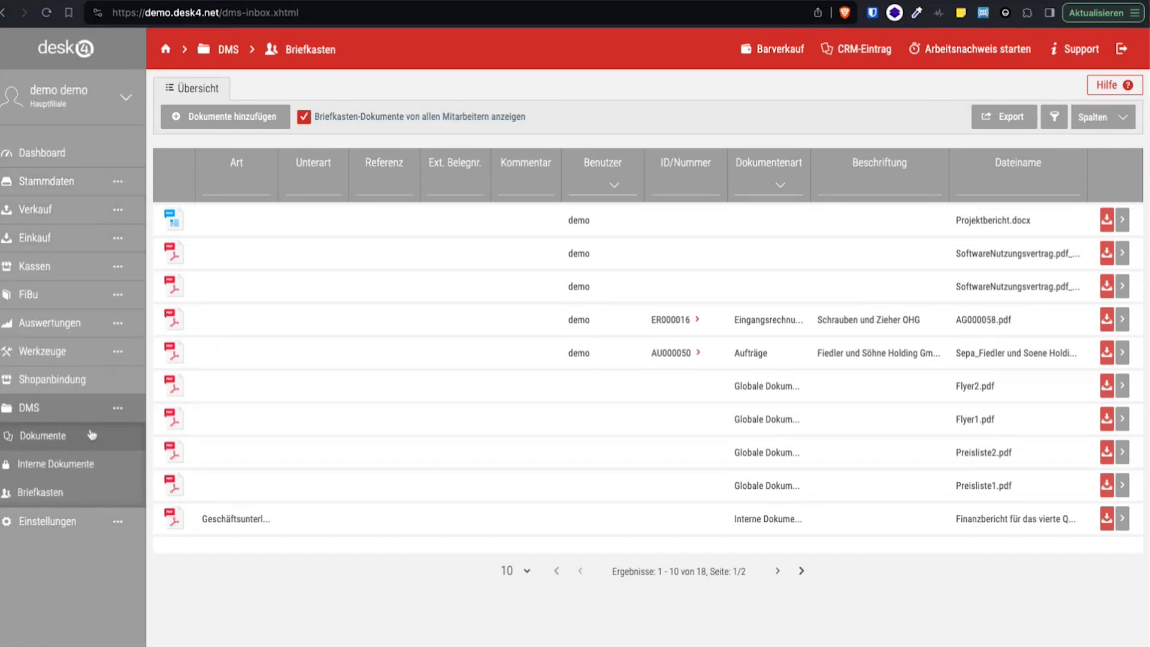
Open the Buchhaltung group from the employee groups in the settings.
left_click(63, 522)
scroll(66, 569, "down", 2)
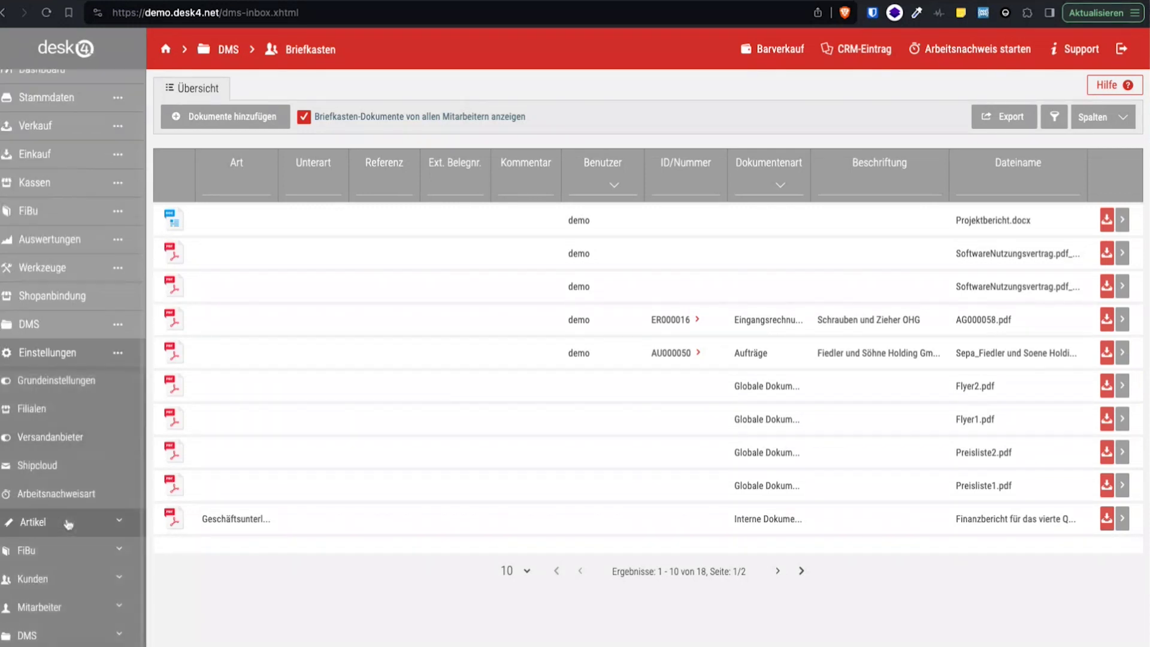
left_click(65, 633)
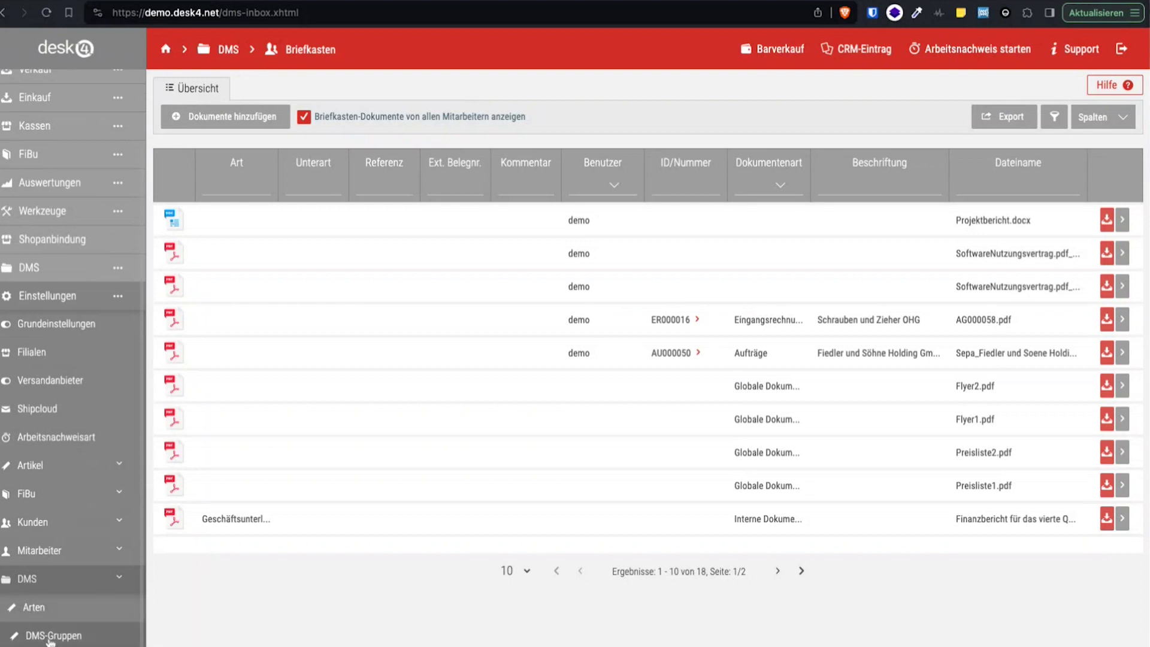
left_click(48, 549)
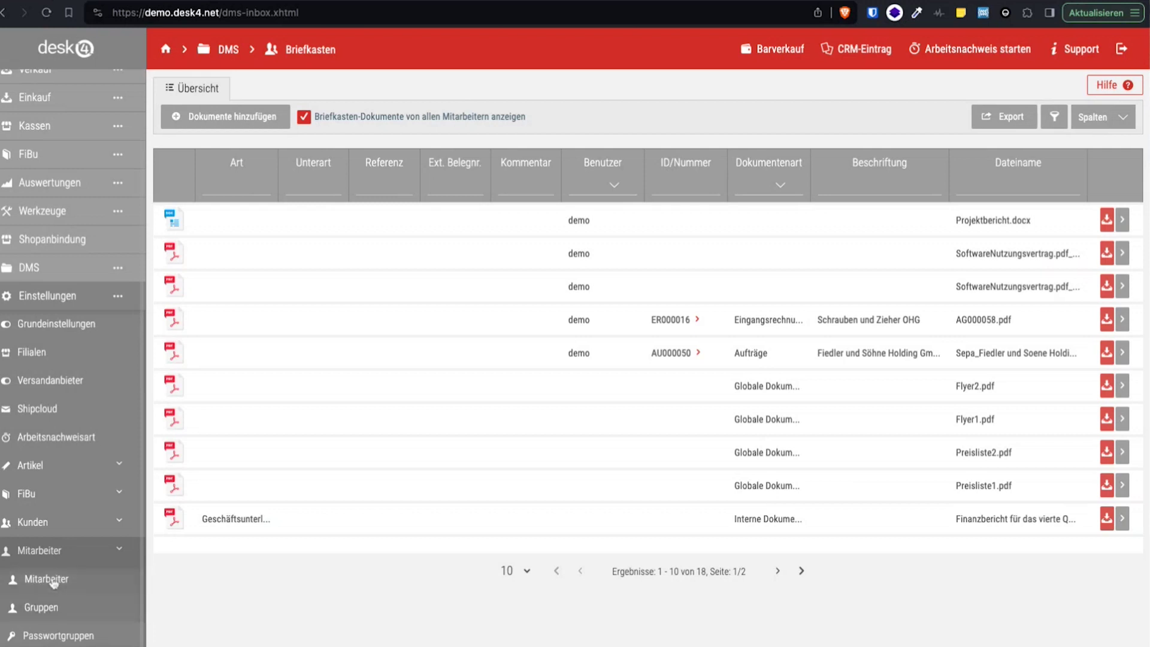
left_click(53, 605)
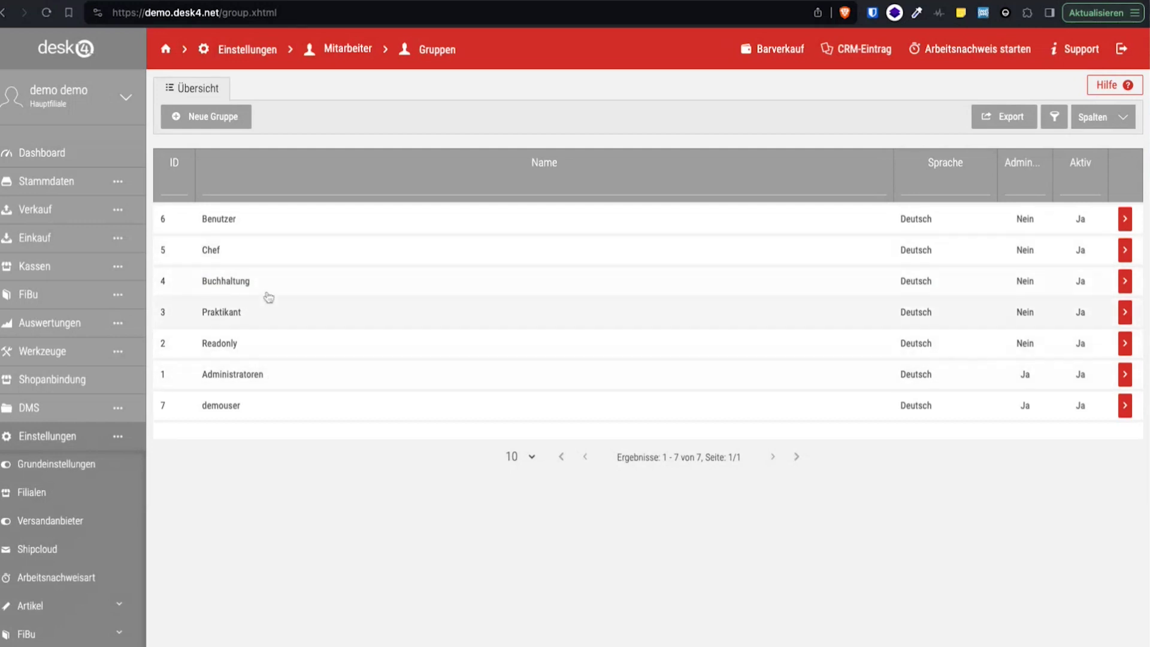
left_click(268, 291)
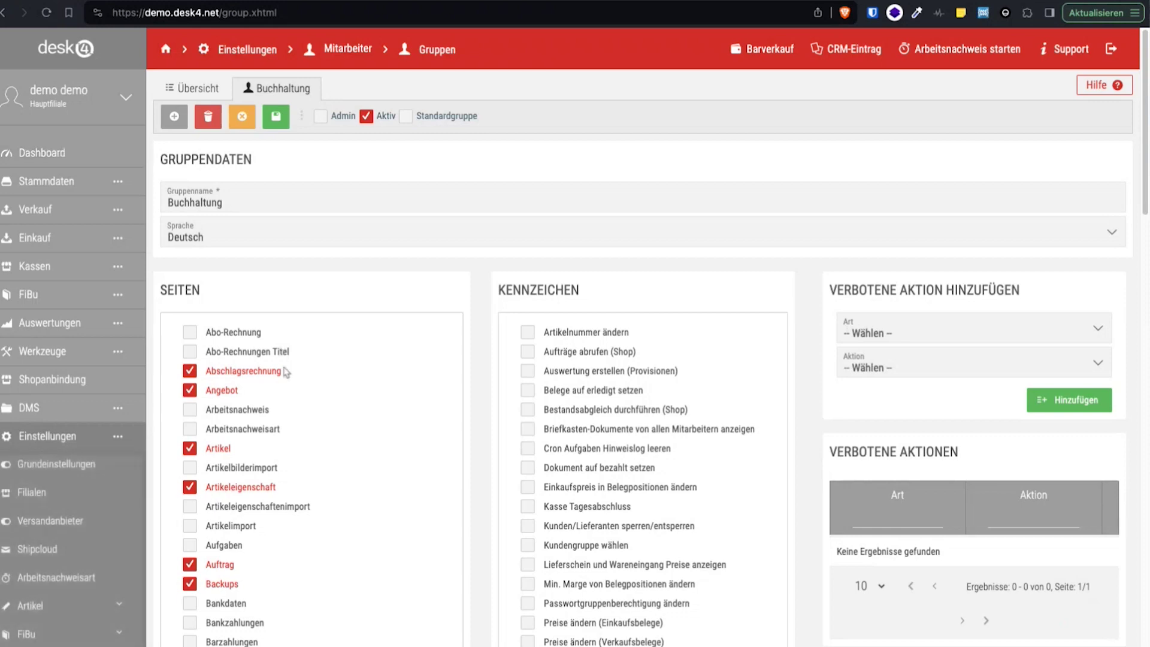
Search the Buchhaltung group's page permissions for "DMS", examine the matching entries, and return to the Dashboard.
scroll(480, 395, "down", 7)
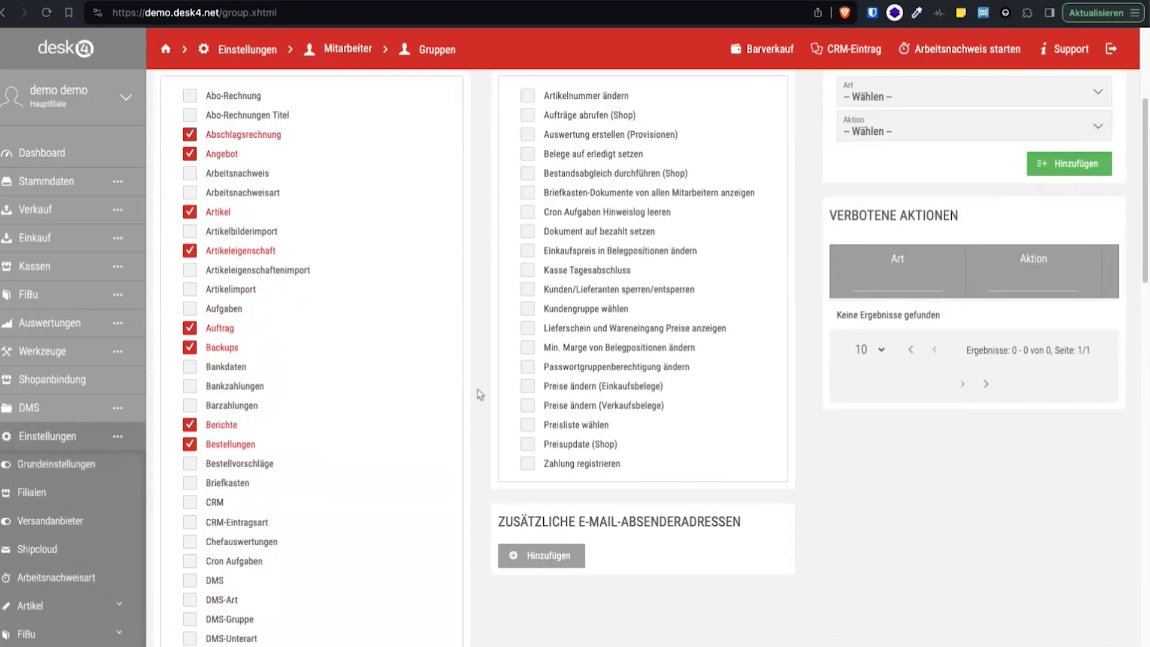
scroll(479, 394, "down", 14)
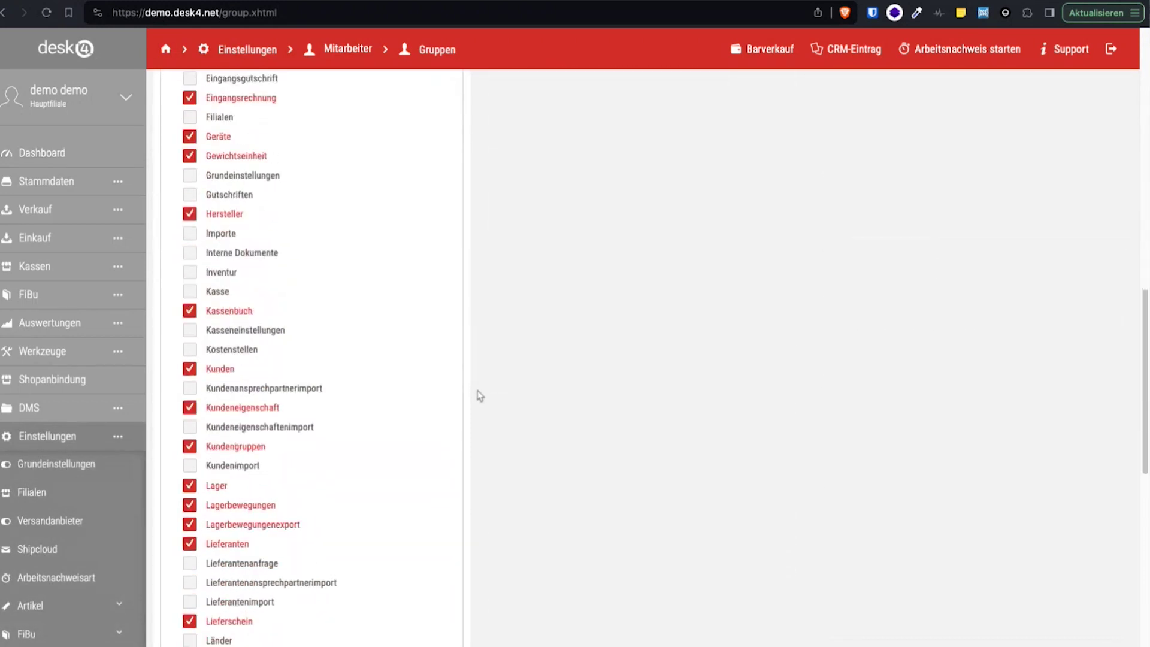
scroll(480, 396, "down", 1)
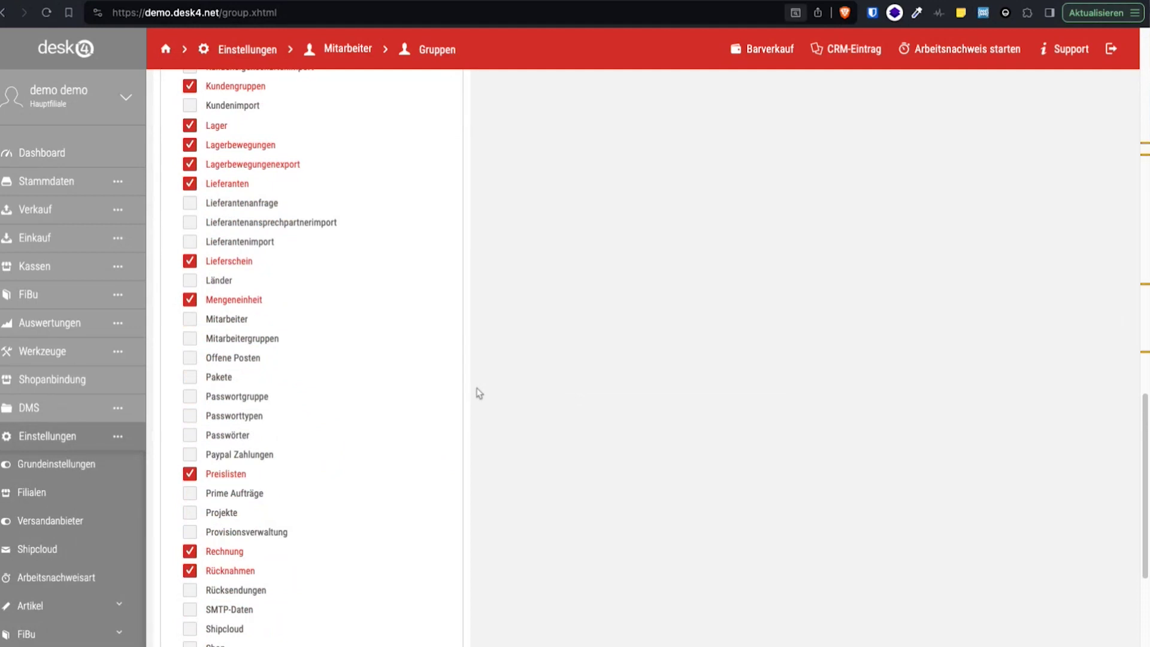
type("DMS")
scroll(491, 397, "down", 5)
scroll(506, 401, "up", 2)
scroll(512, 404, "down", 3)
scroll(515, 404, "up", 15)
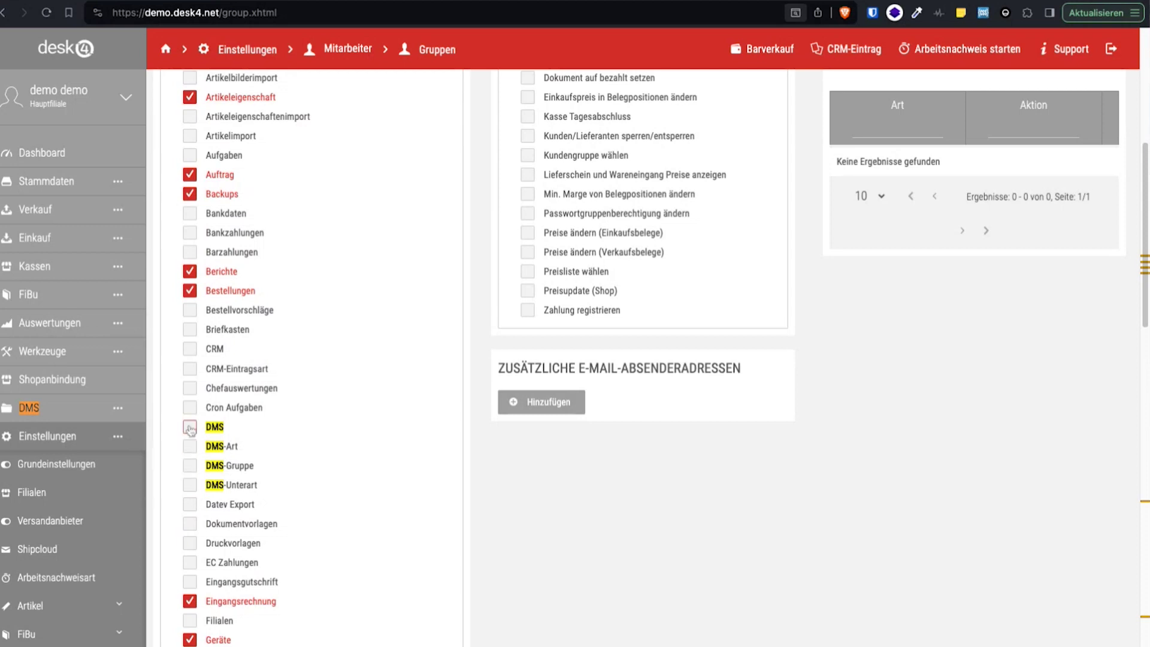
scroll(193, 432, "up", 3)
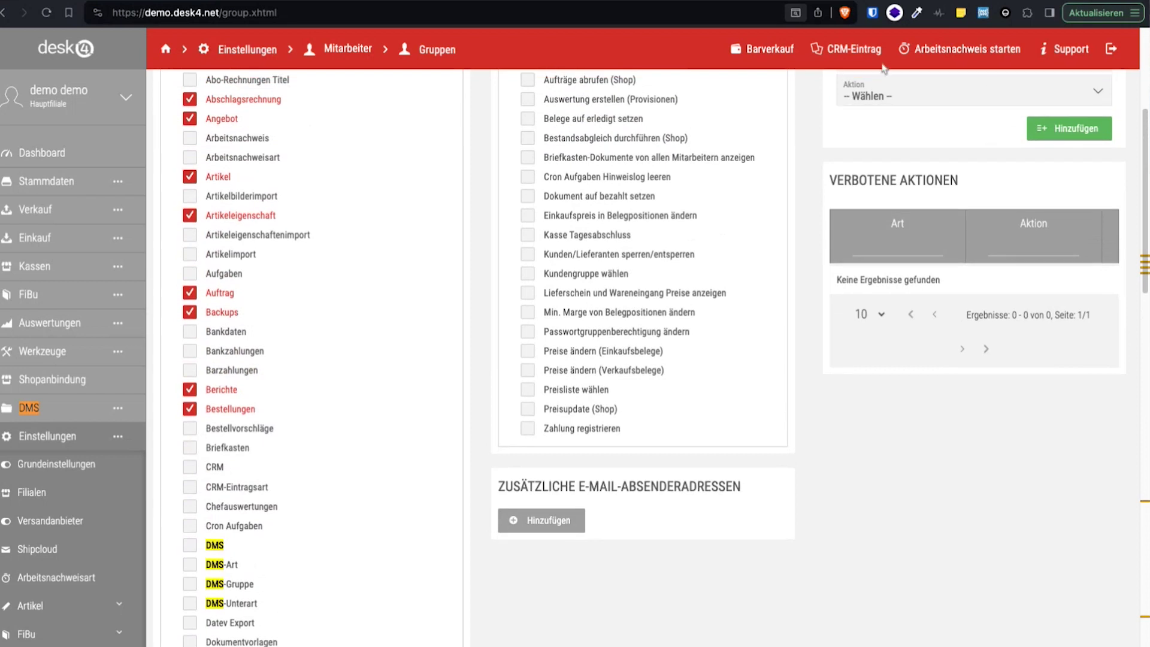
key("Escape")
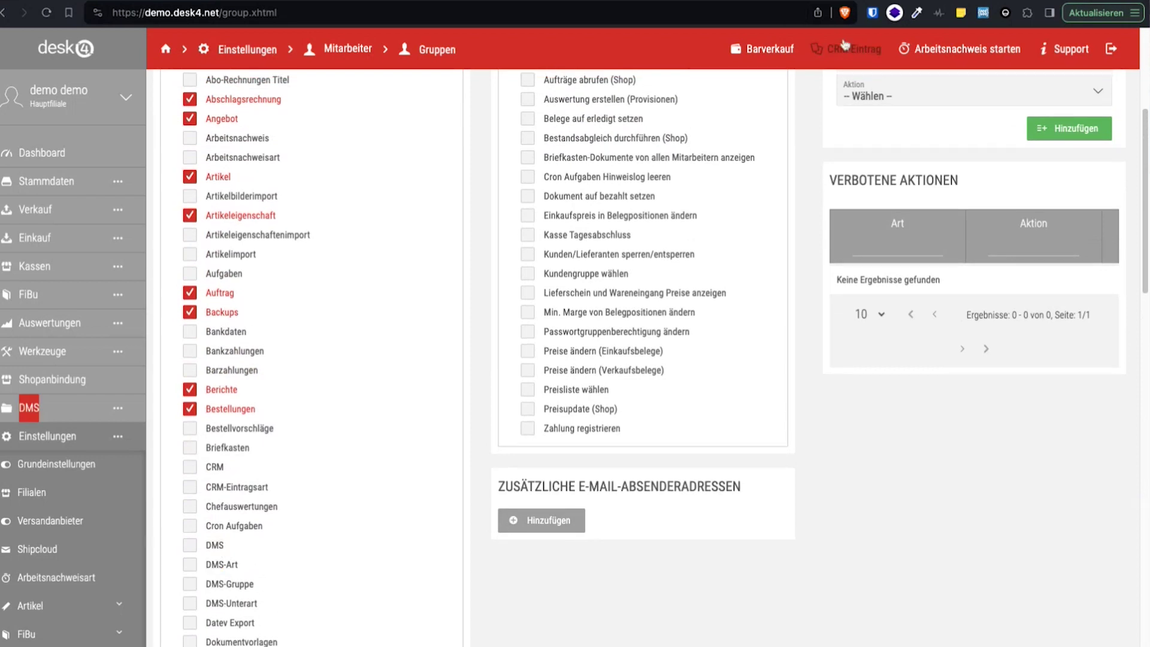
left_click(43, 154)
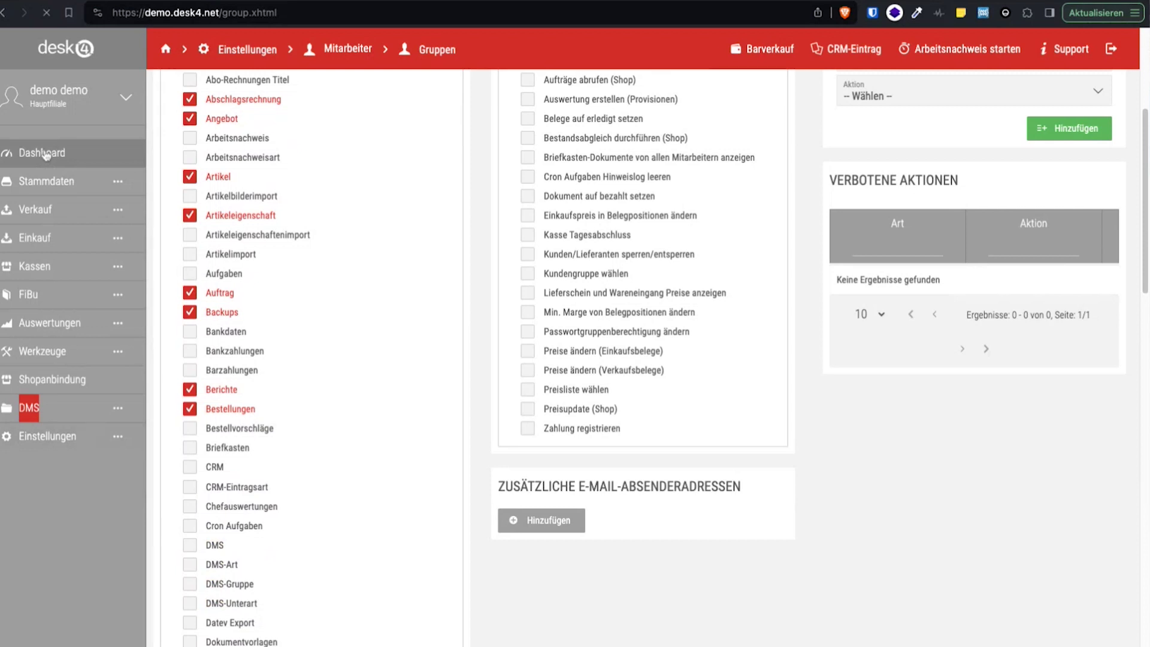